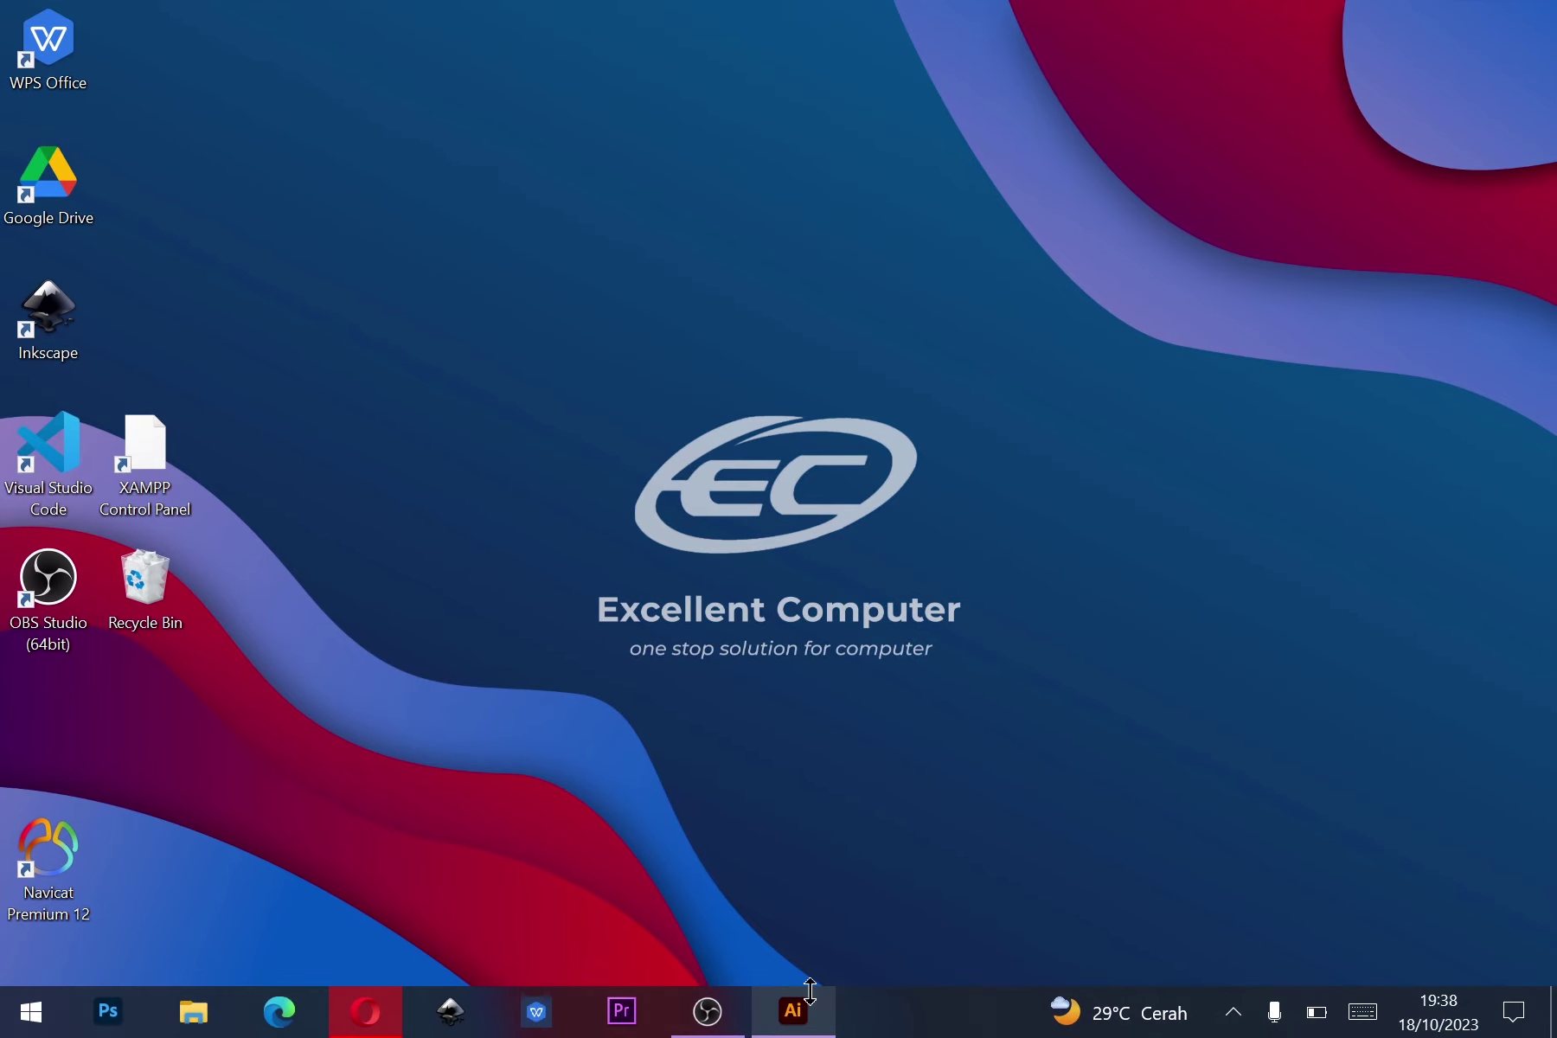
Create a blank Letter-preset document, 612 × 792 pt in RGB Color.
click(811, 1026)
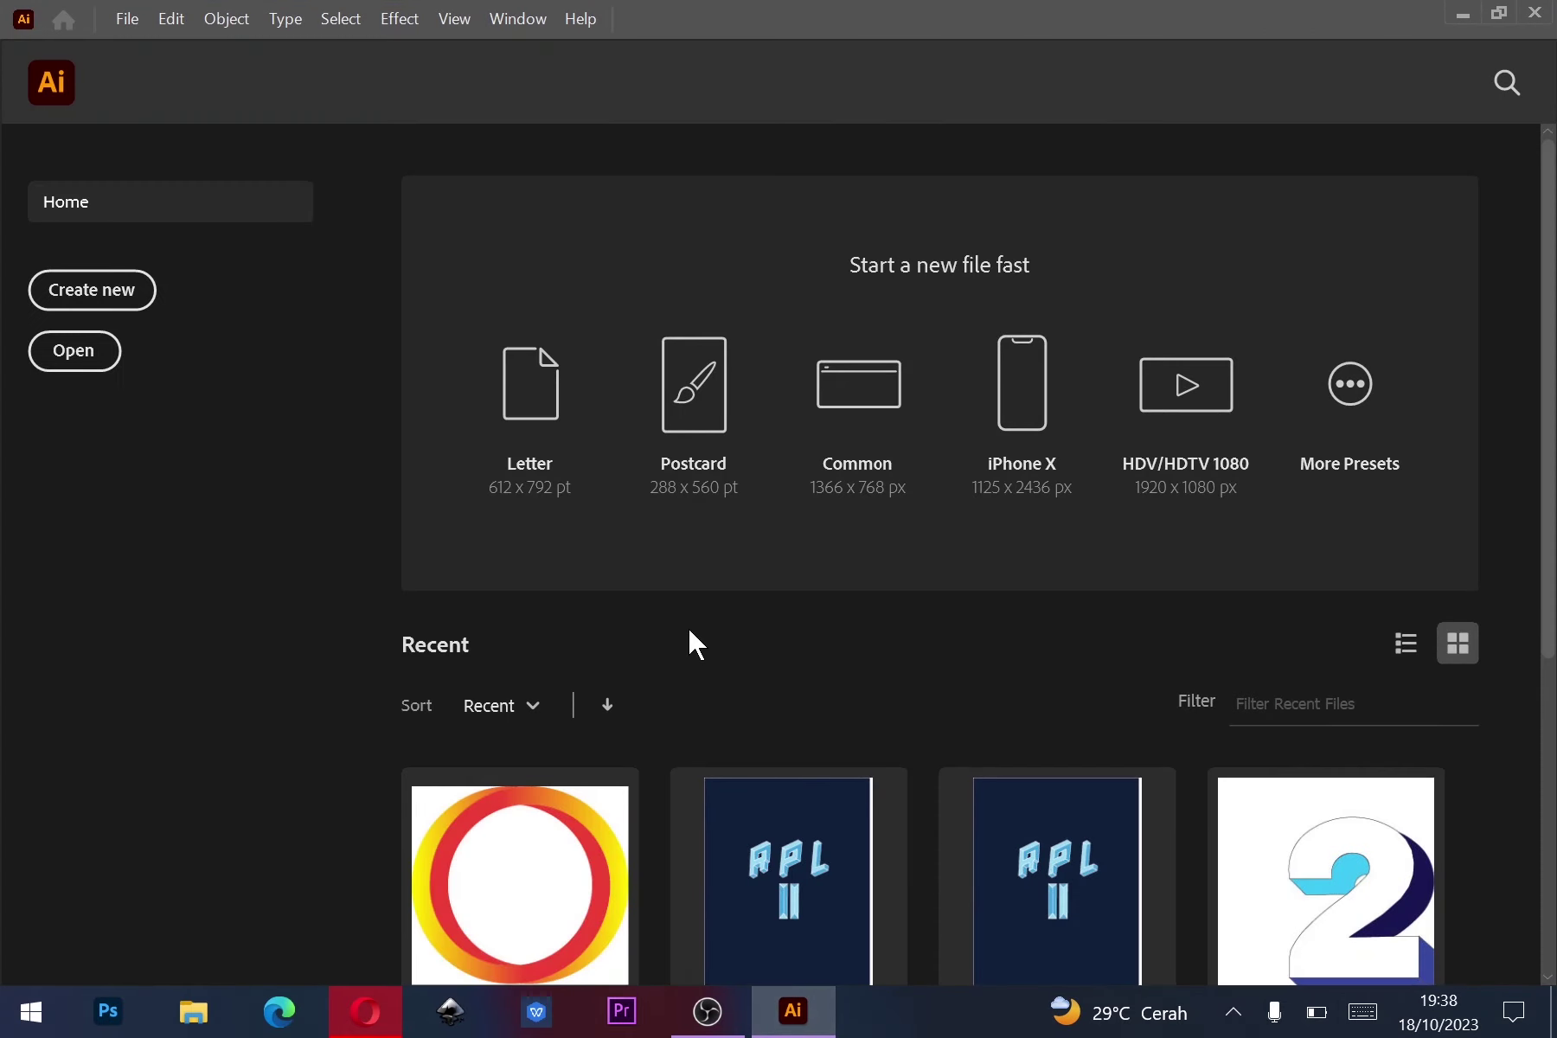
click(134, 294)
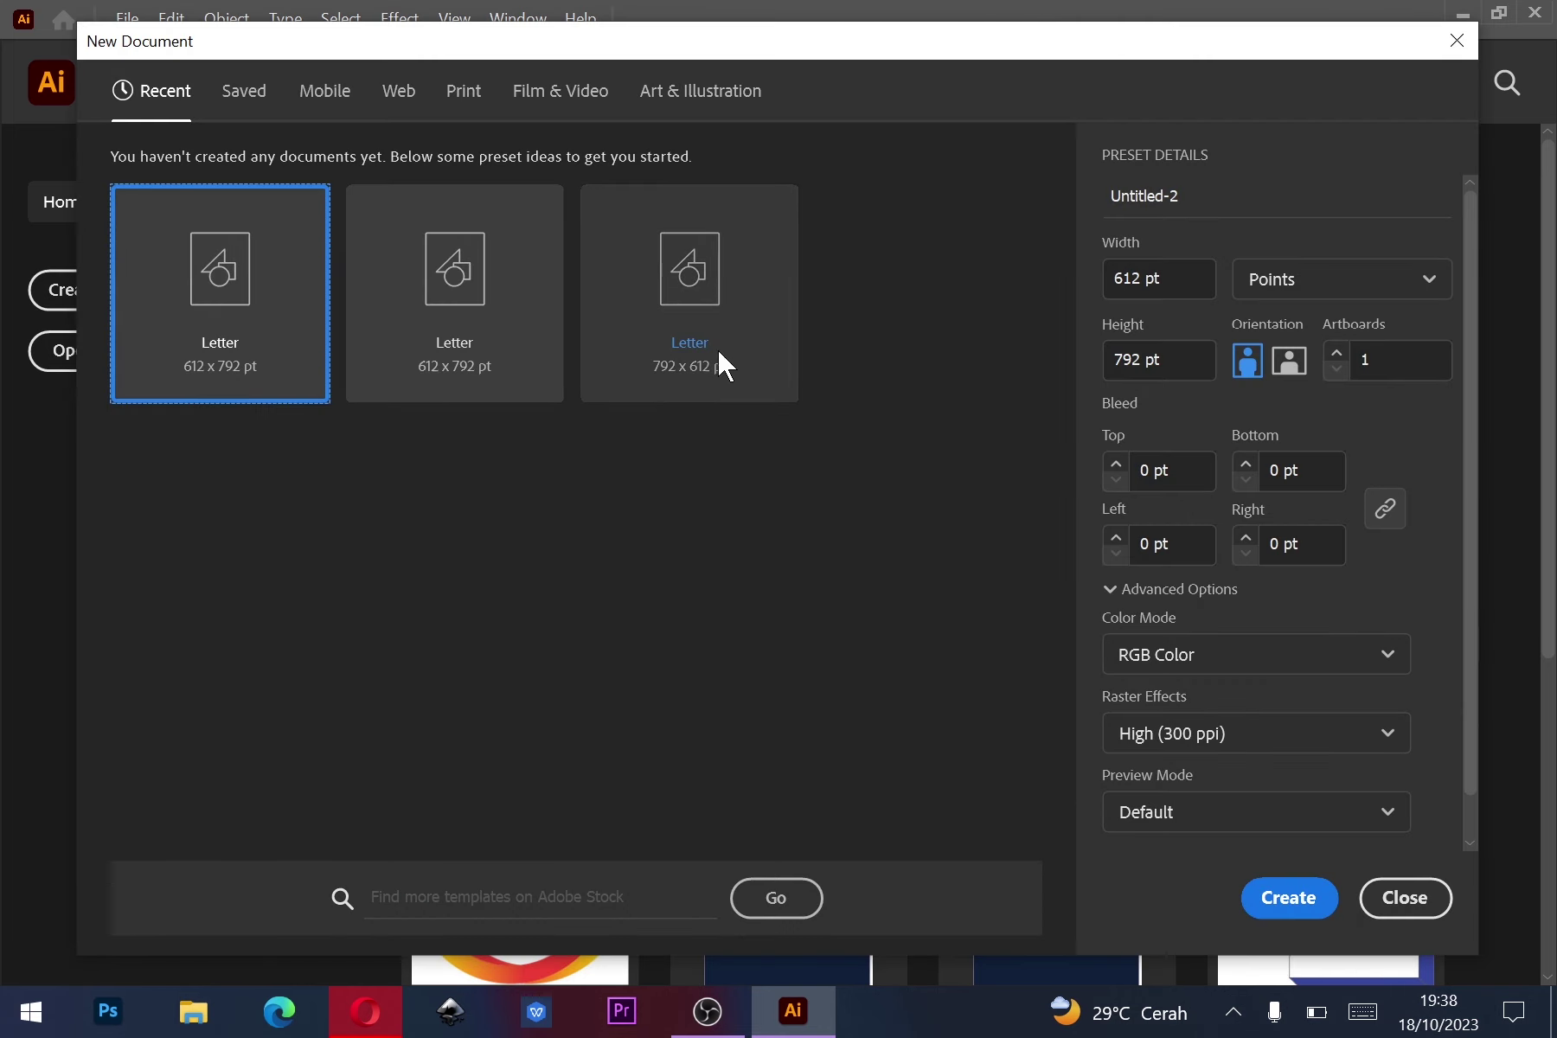
click(1298, 900)
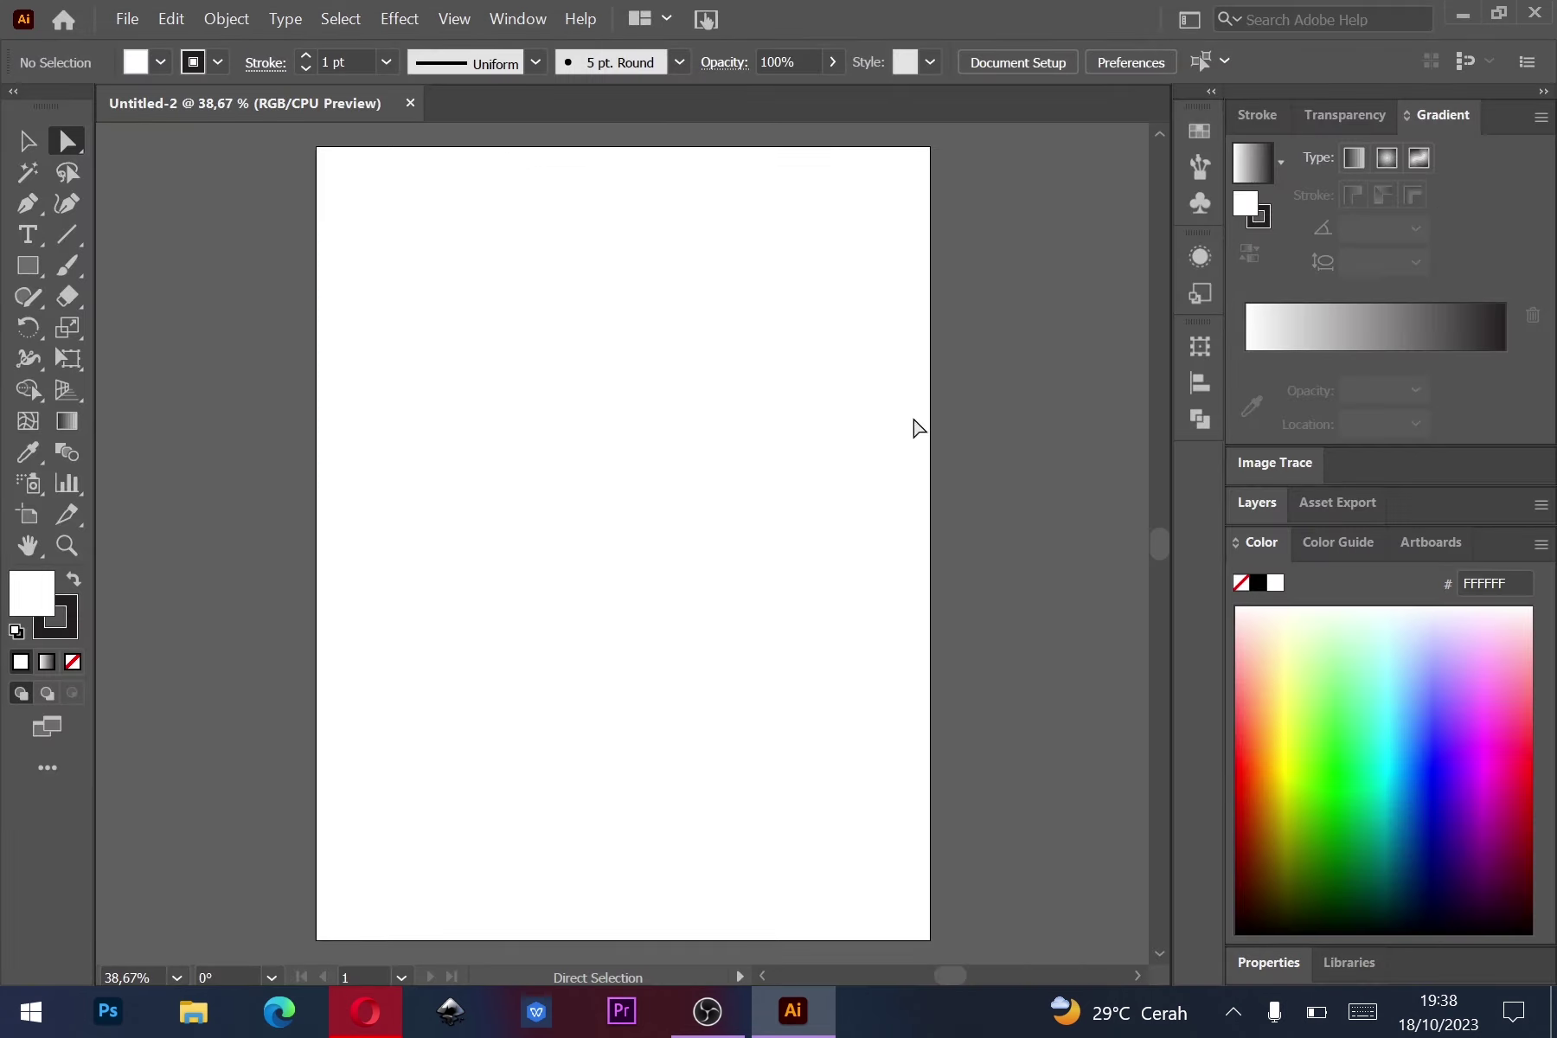
Draw a large square rectangle on the artboard and shift it slightly right.
click(37, 266)
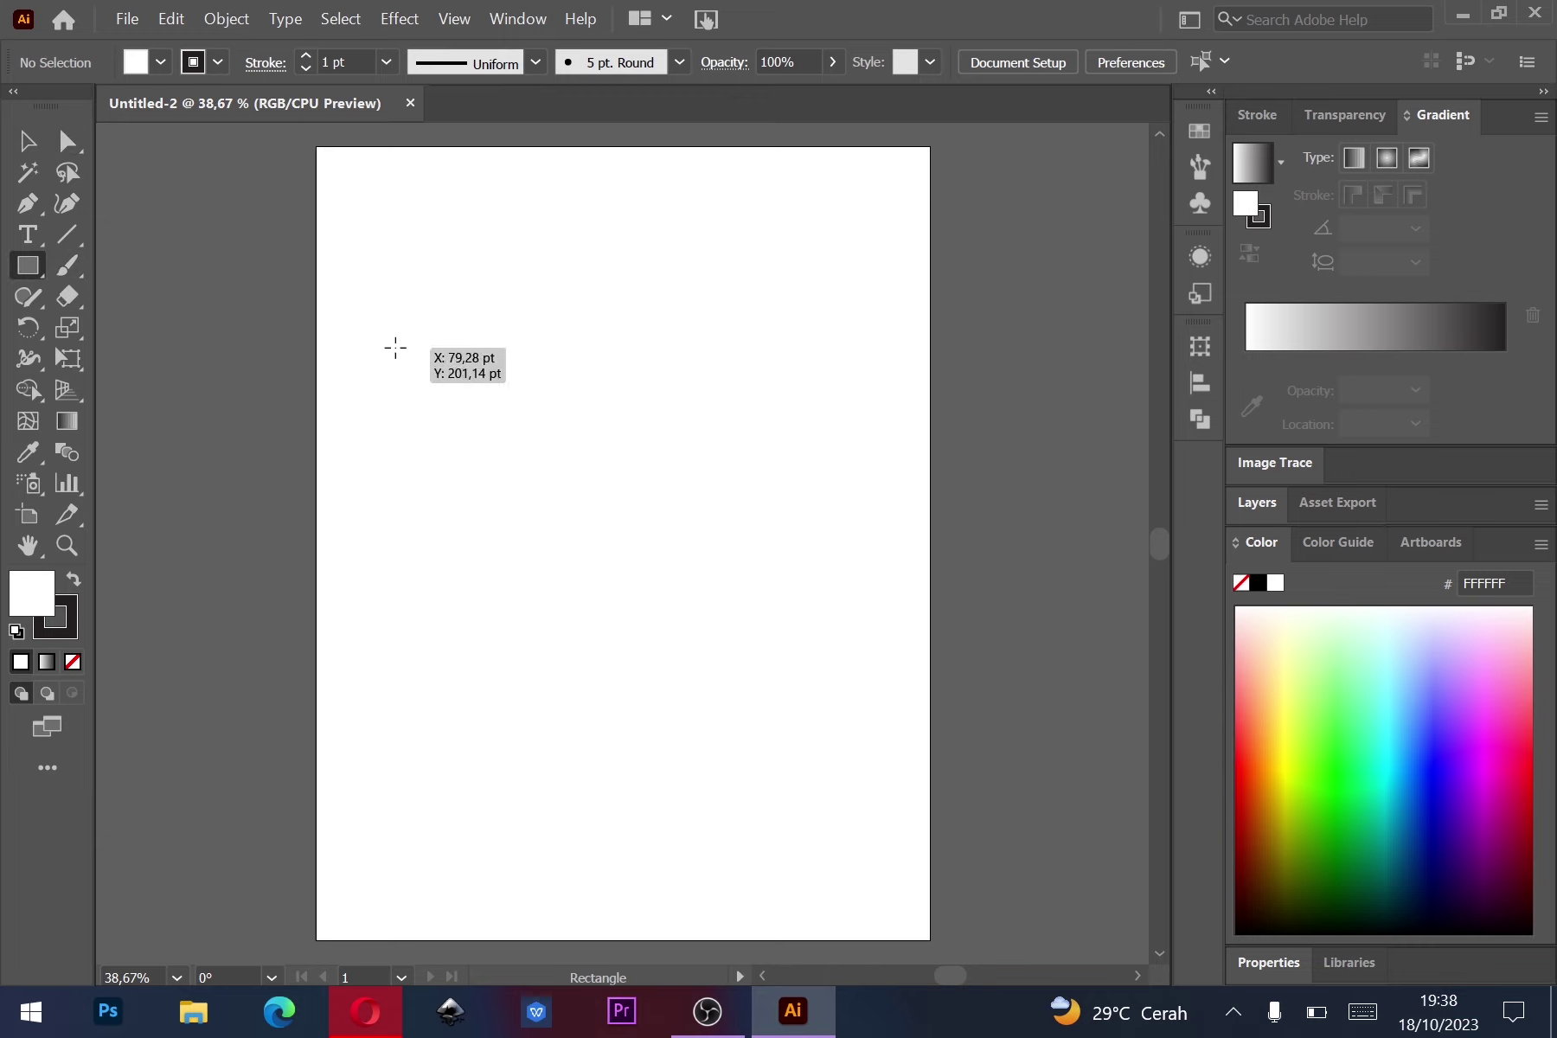
drag(393, 353, 692, 724)
click(26, 141)
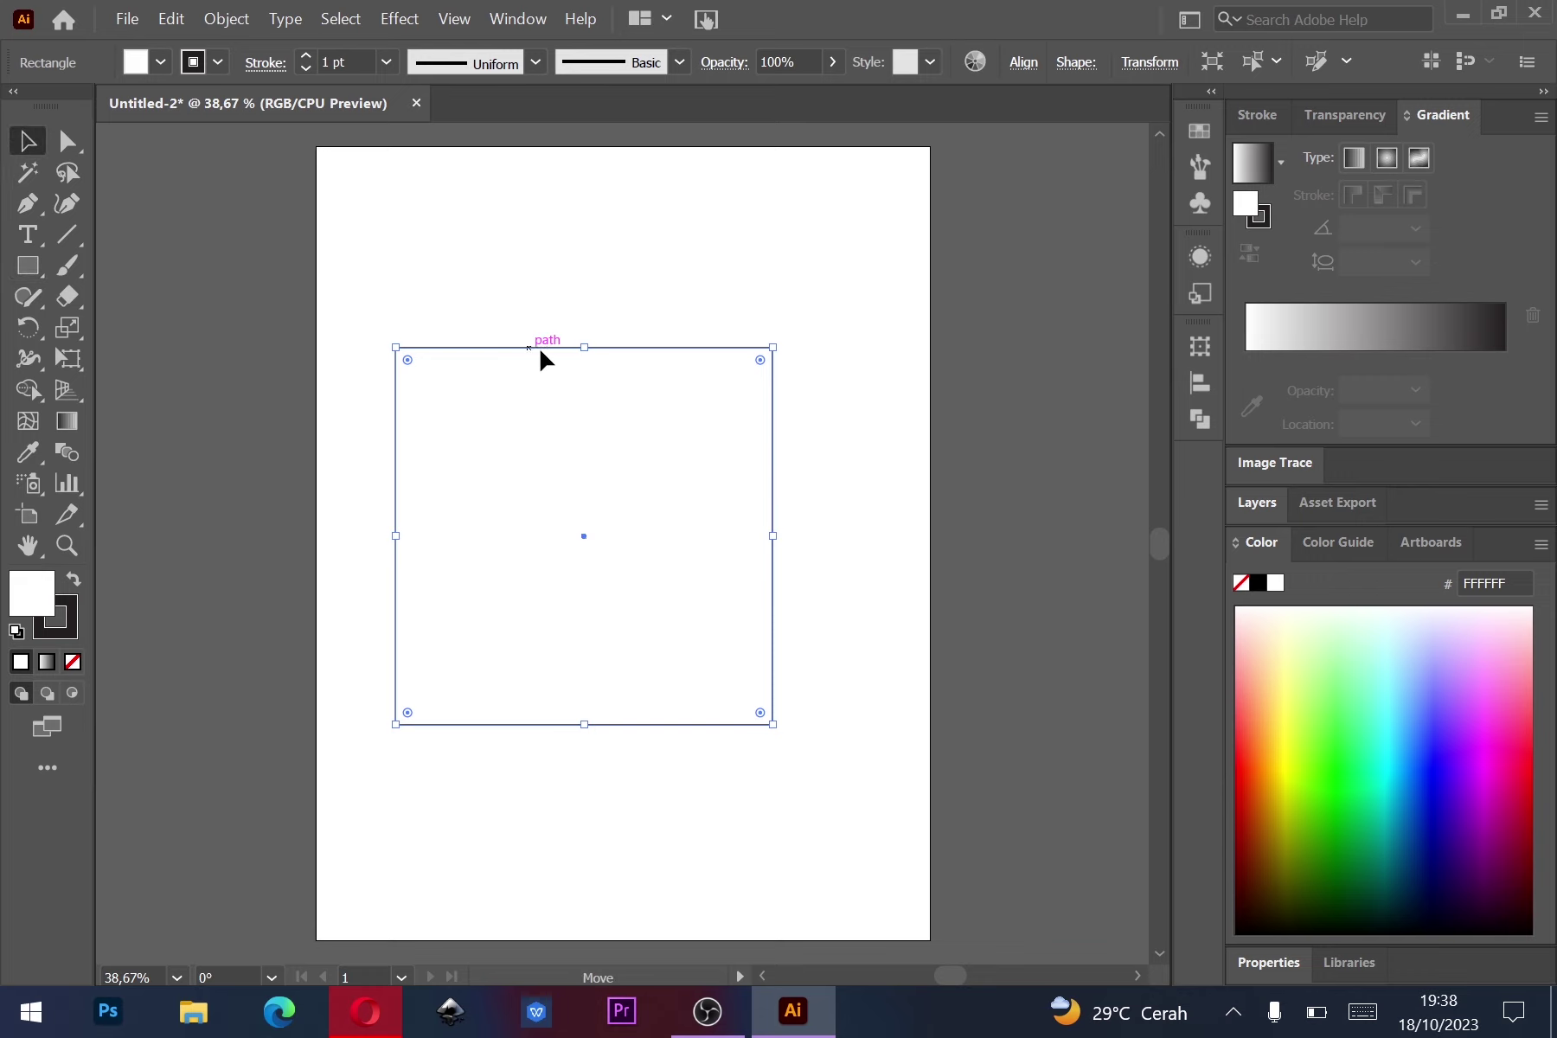
drag(529, 350, 561, 351)
click(589, 329)
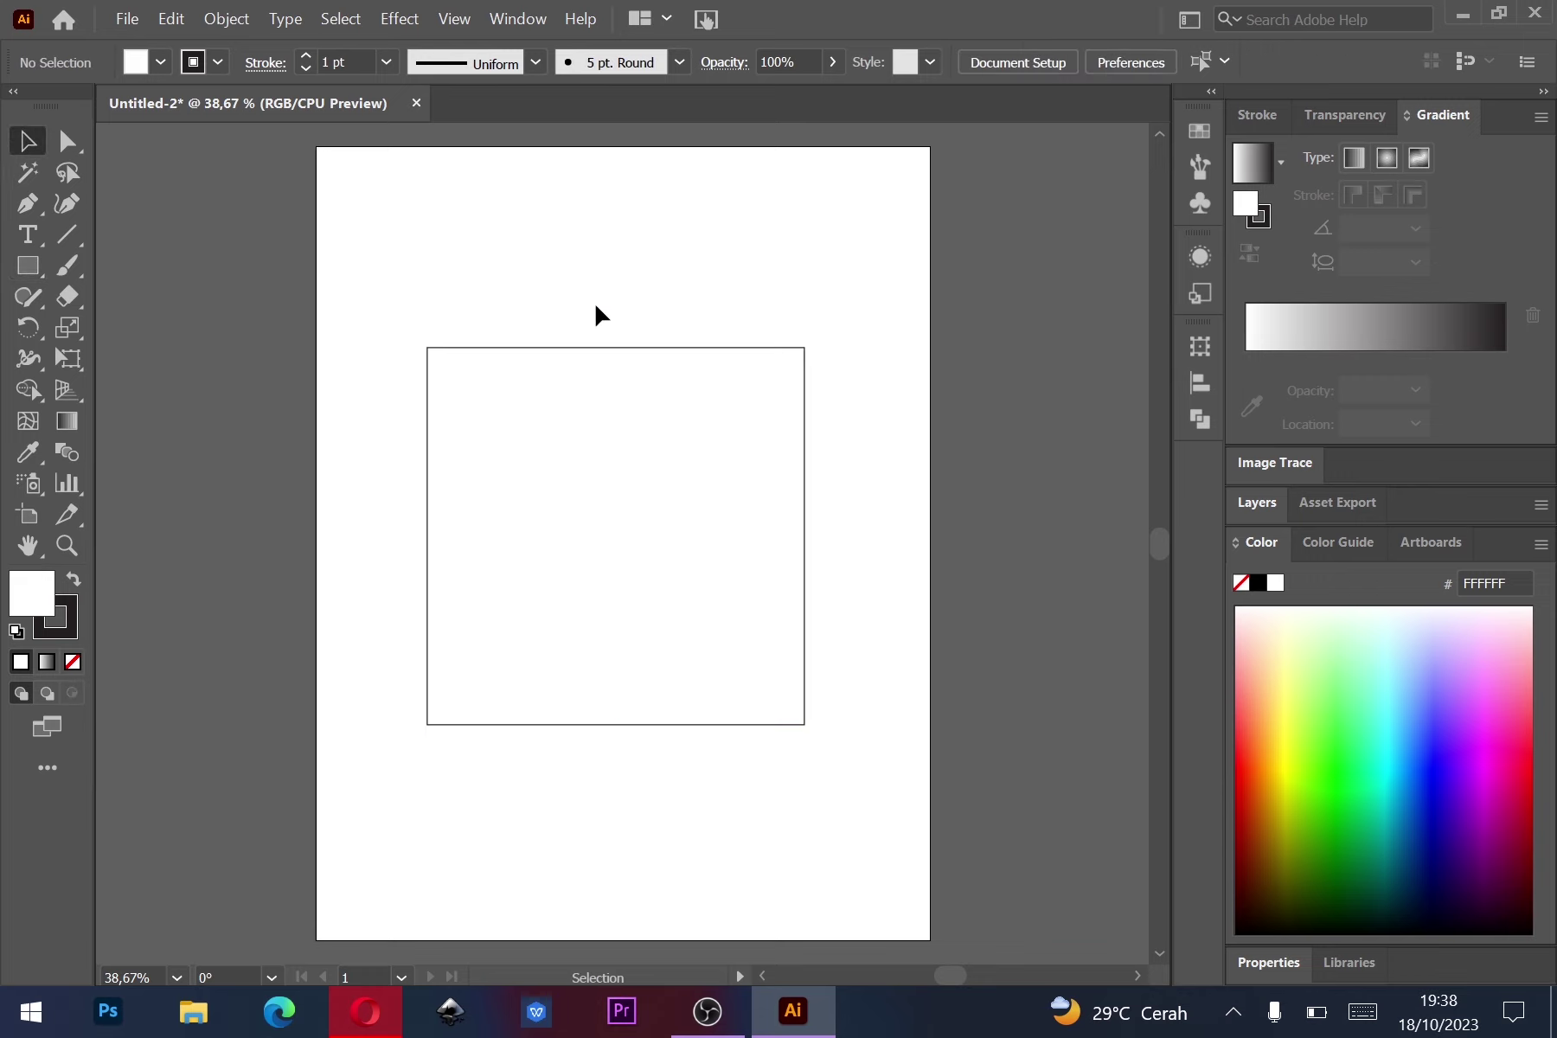
click(611, 348)
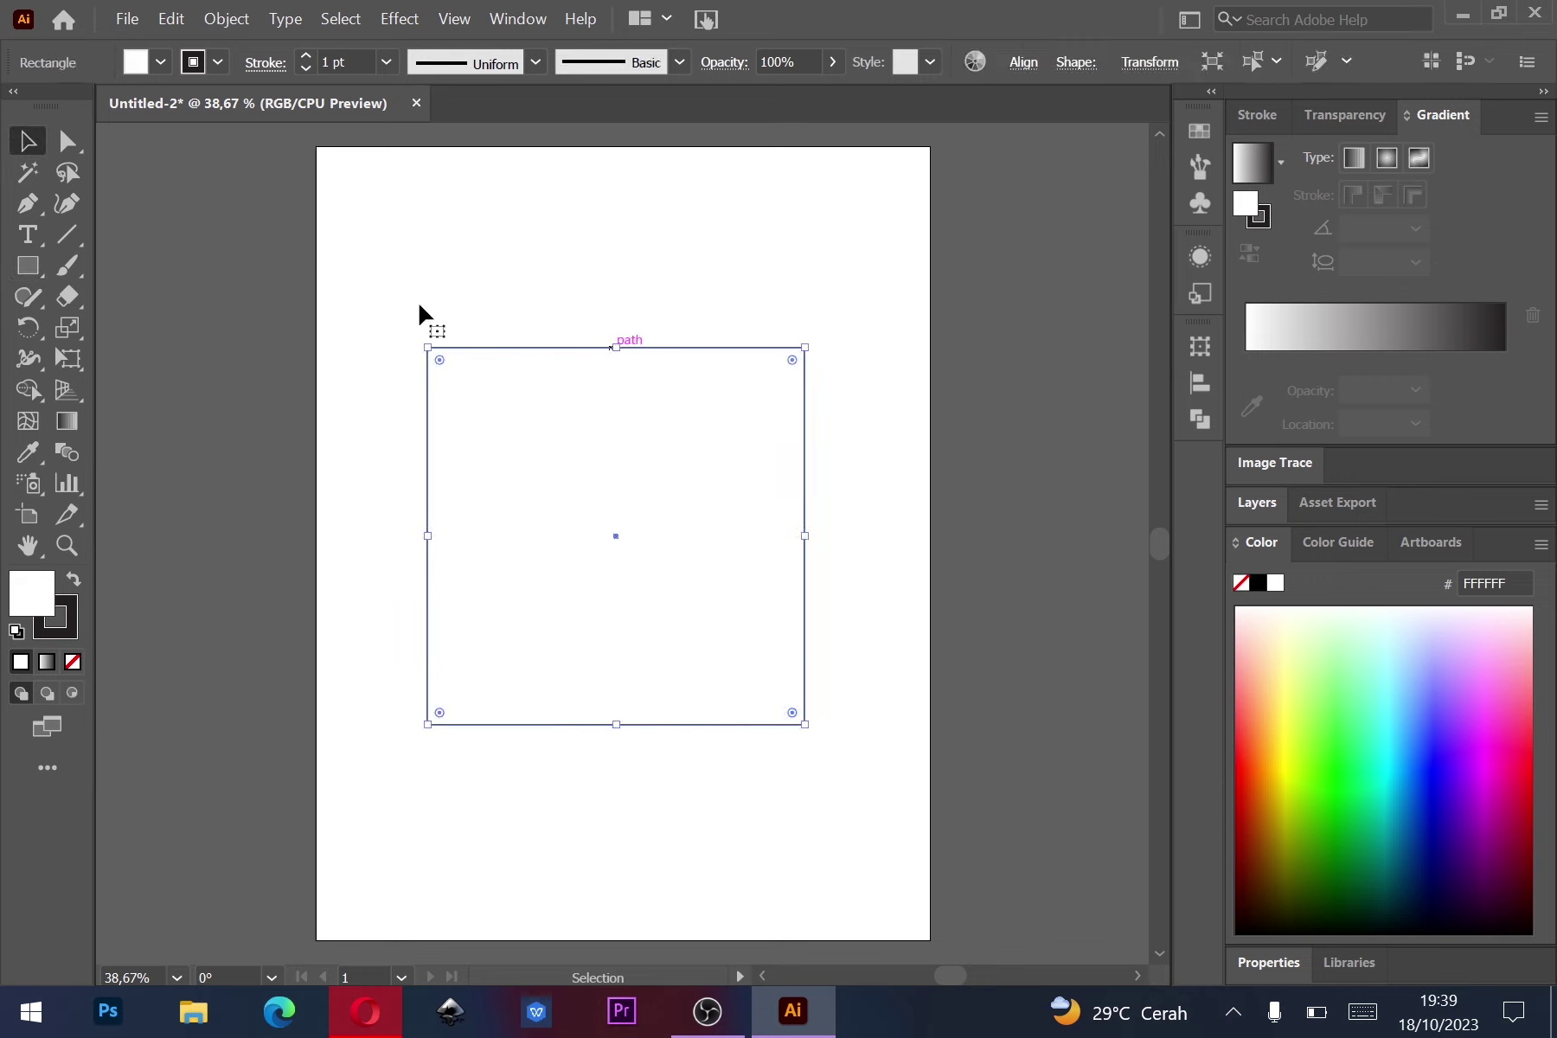
click(223, 21)
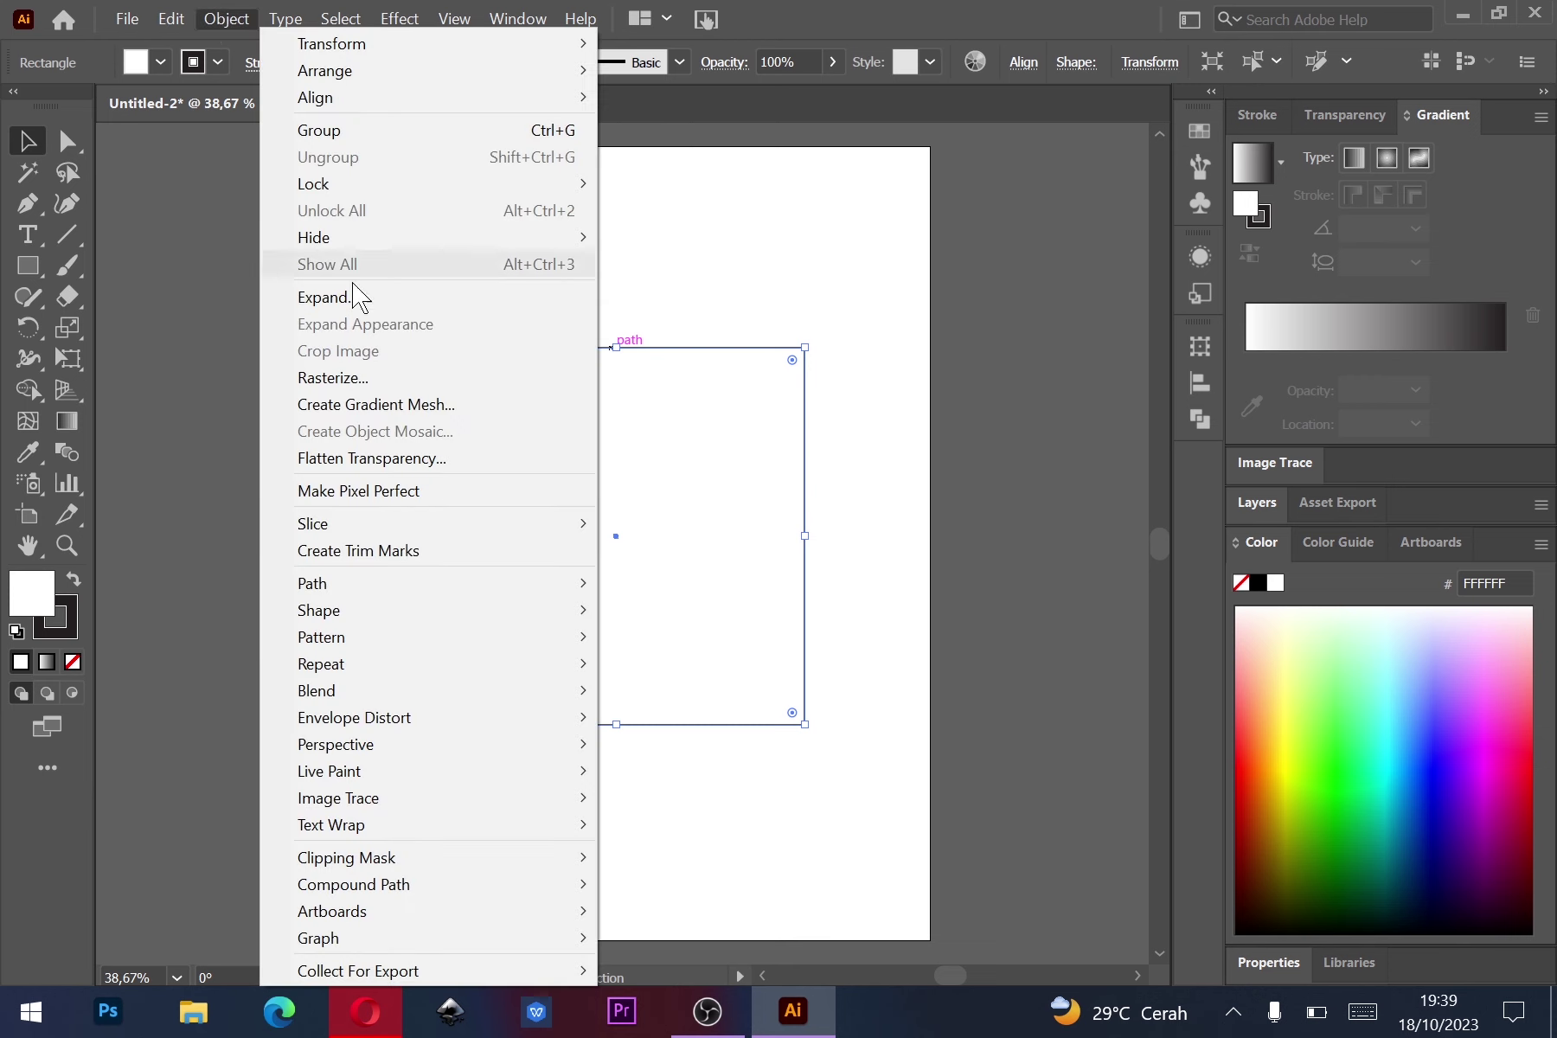
mouse_move(365, 583)
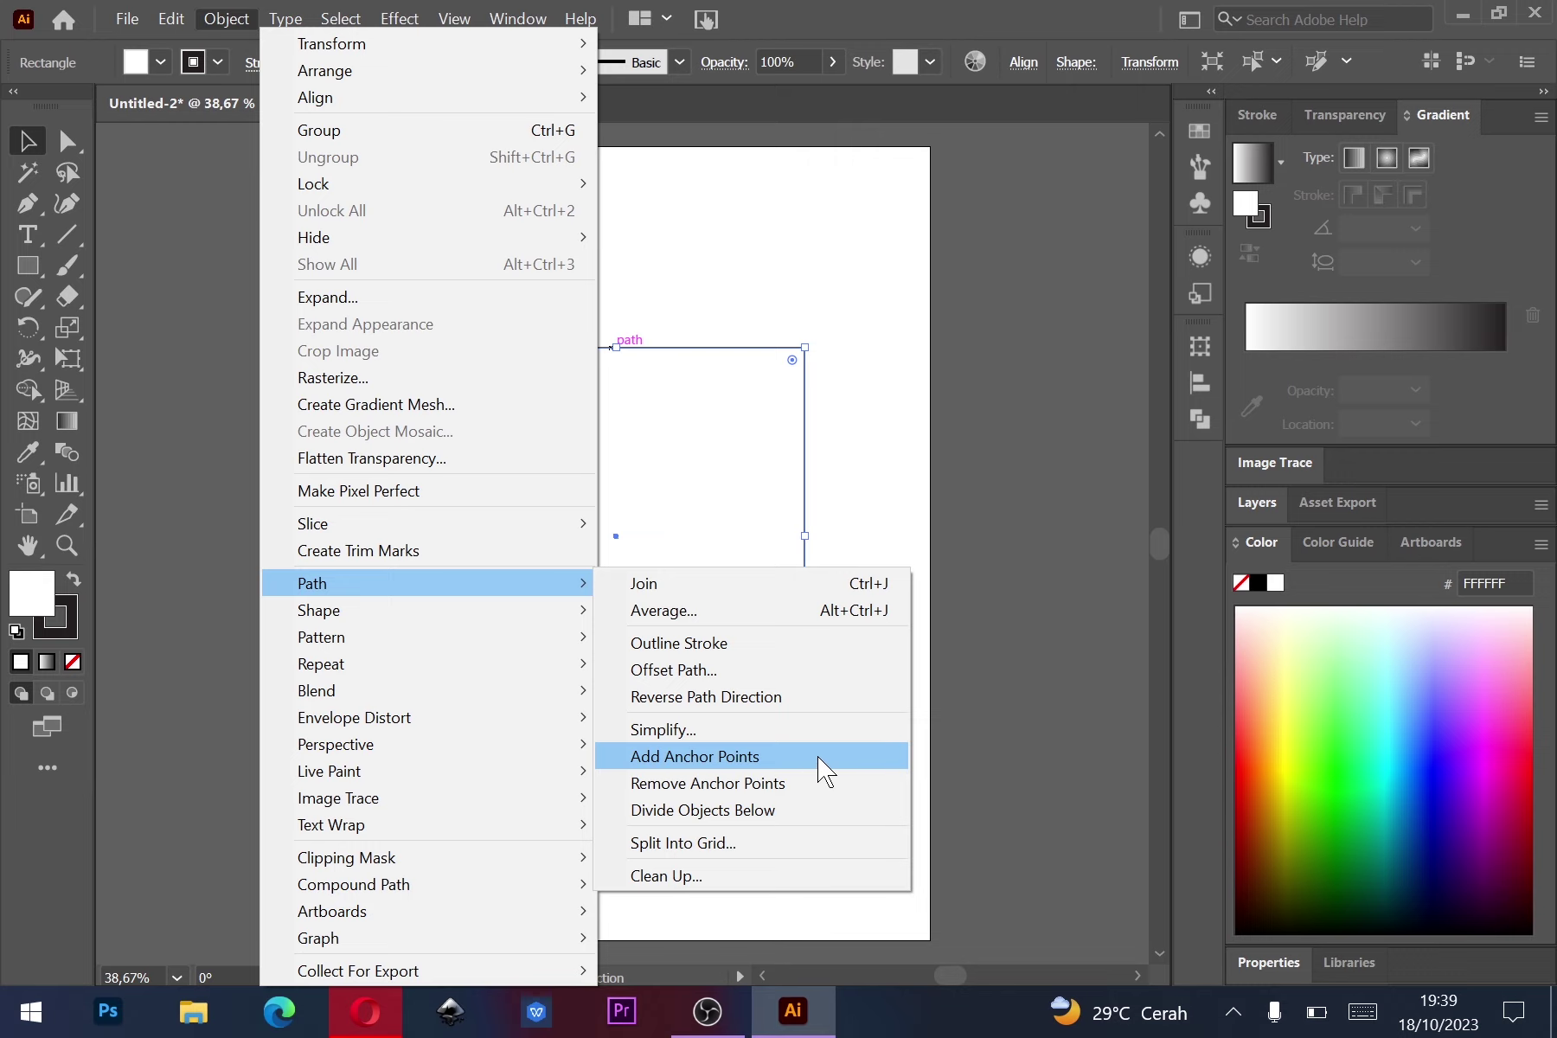
Add anchor points to the square and scale its top corners inward into a trapezoid.
click(819, 759)
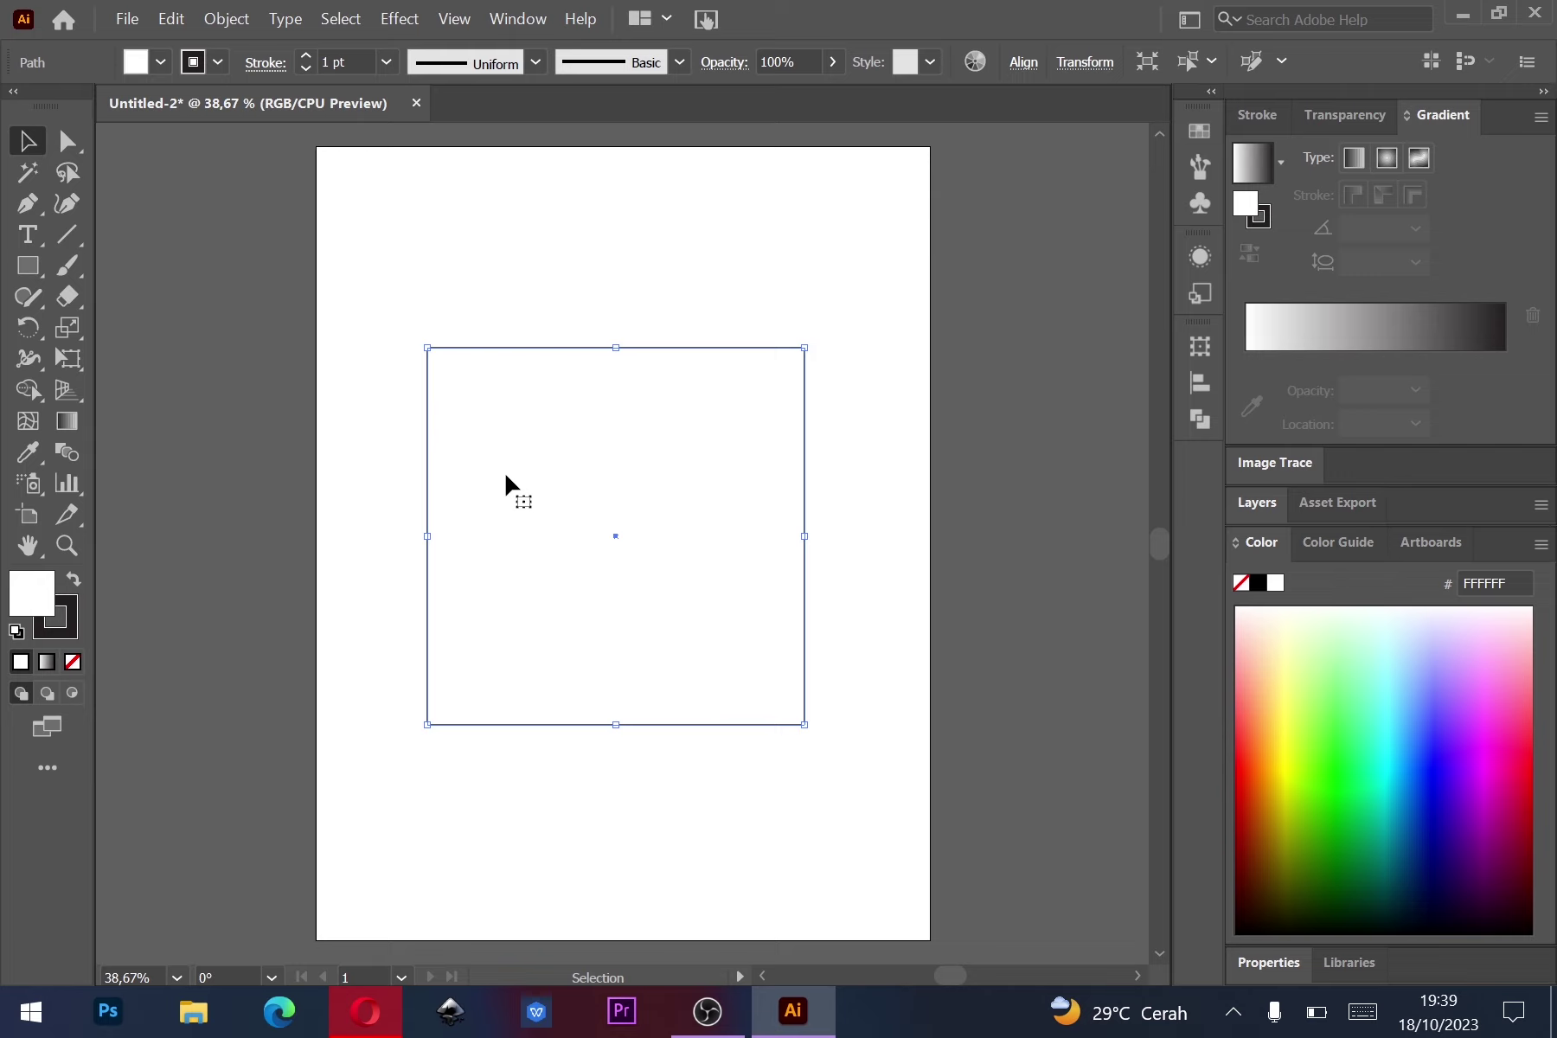
click(65, 141)
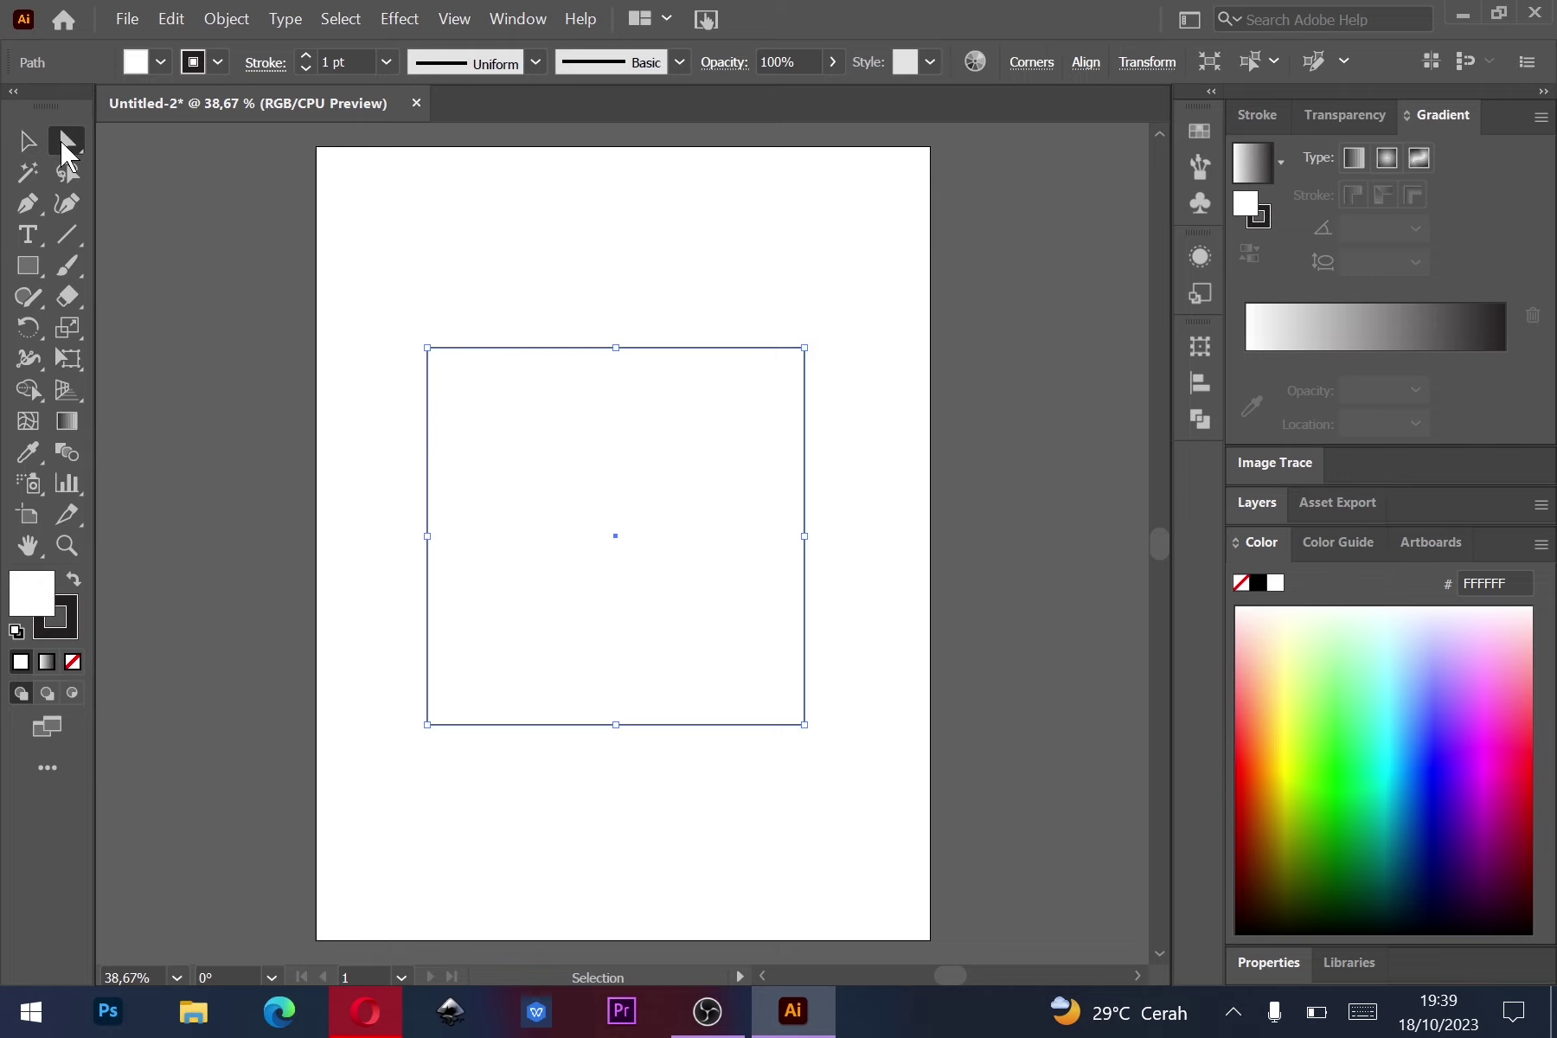
mouse_move(364, 290)
mouse_down()
mouse_move(880, 429)
mouse_move(873, 440)
mouse_up()
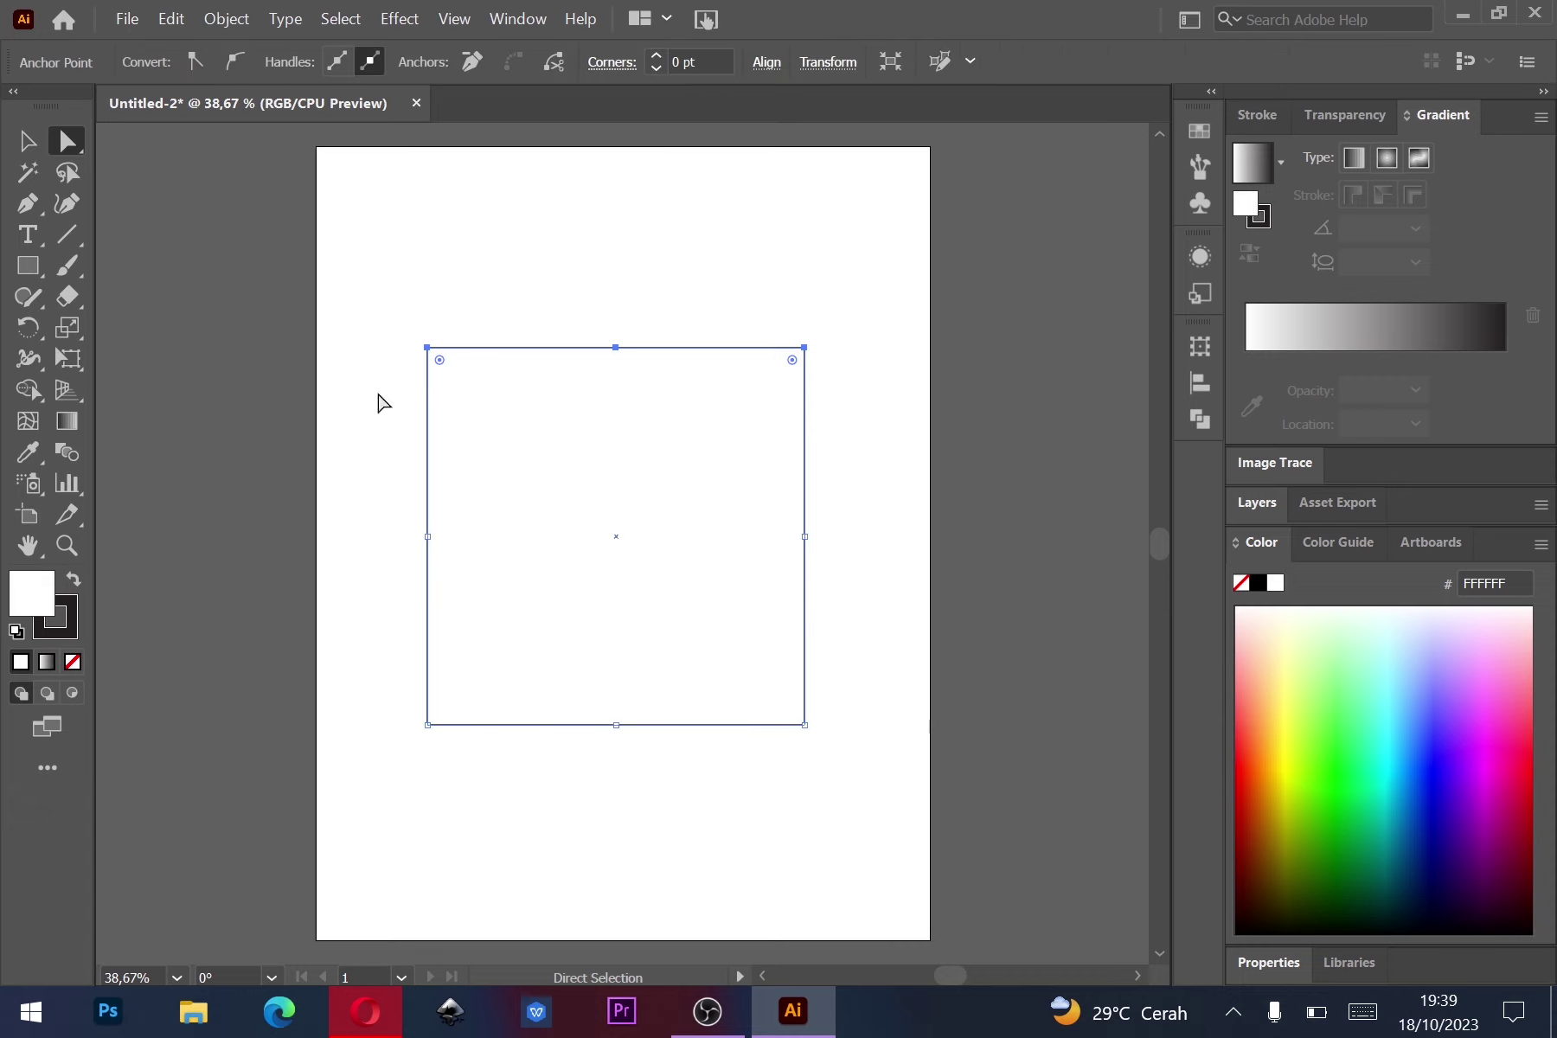
click(68, 328)
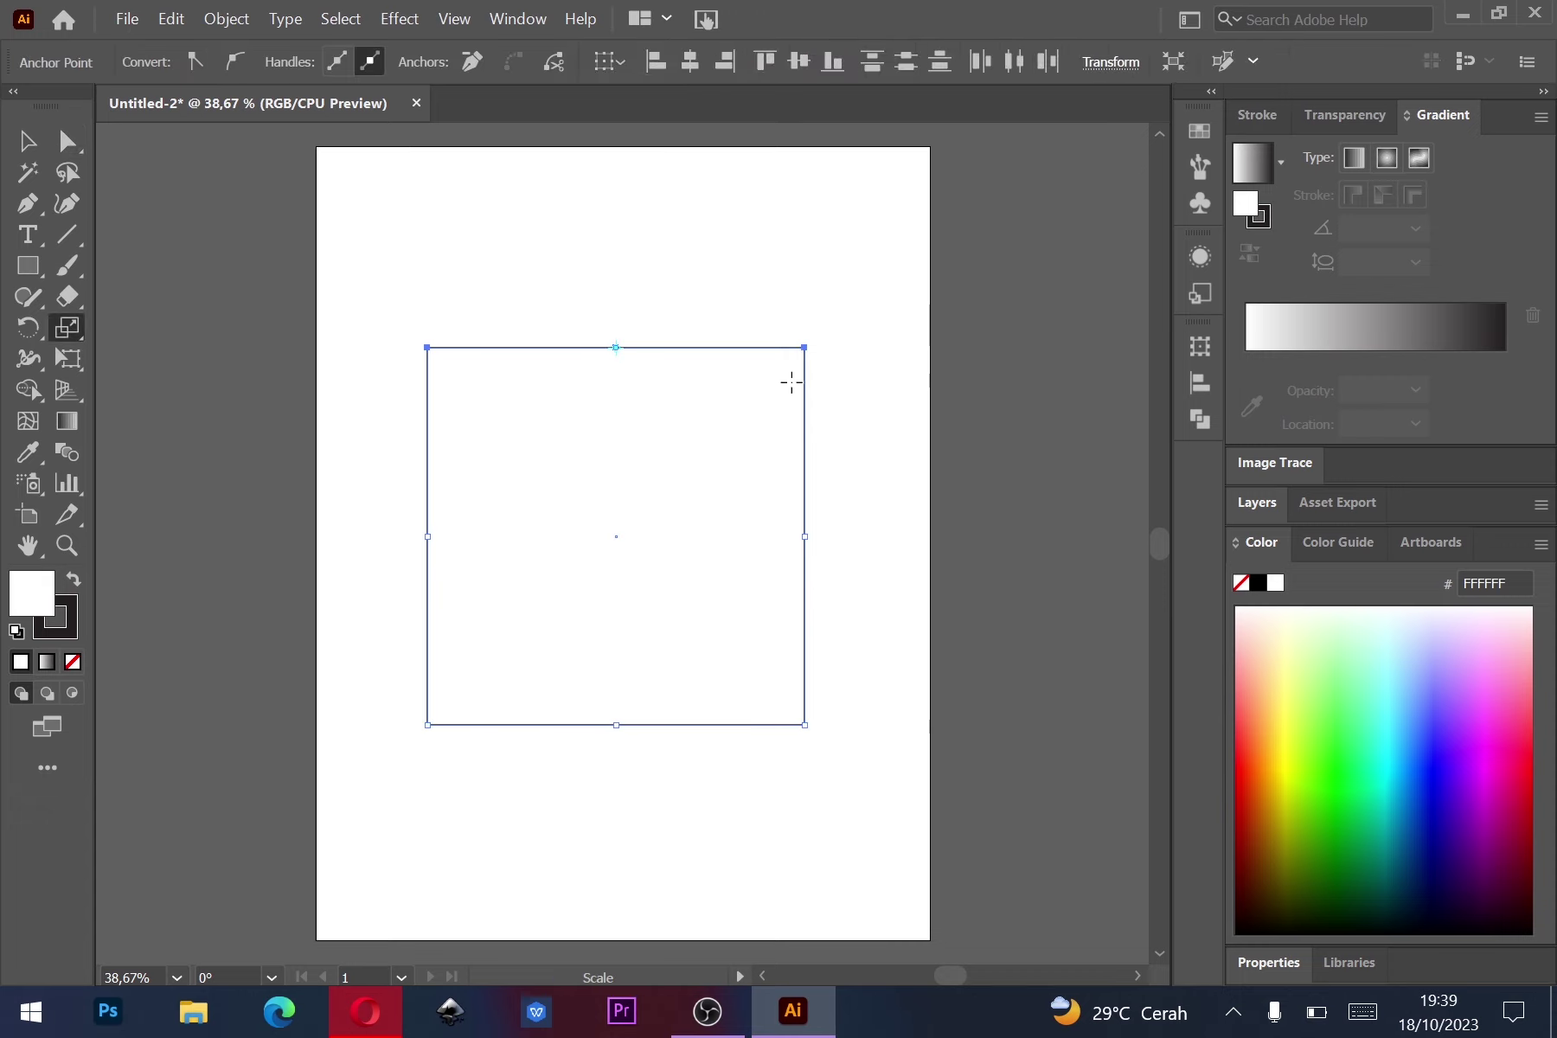
drag(804, 347, 717, 384)
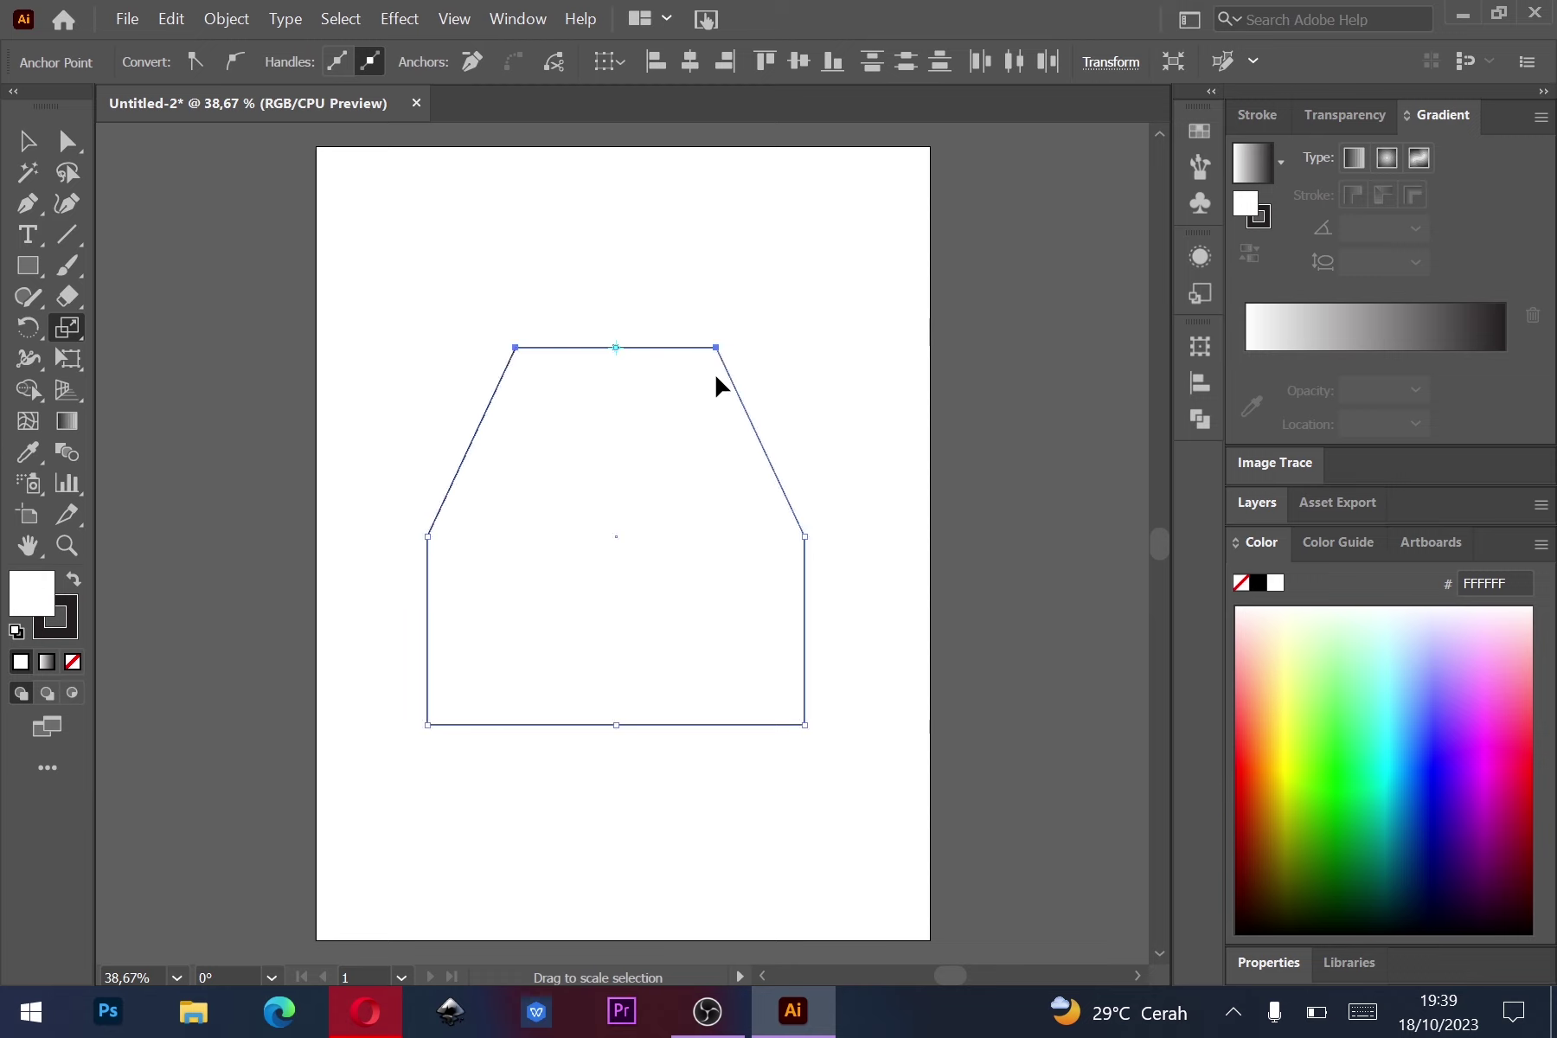
Scale the bottom corner points inward to narrow the bottom edge into a hexagon.
click(67, 138)
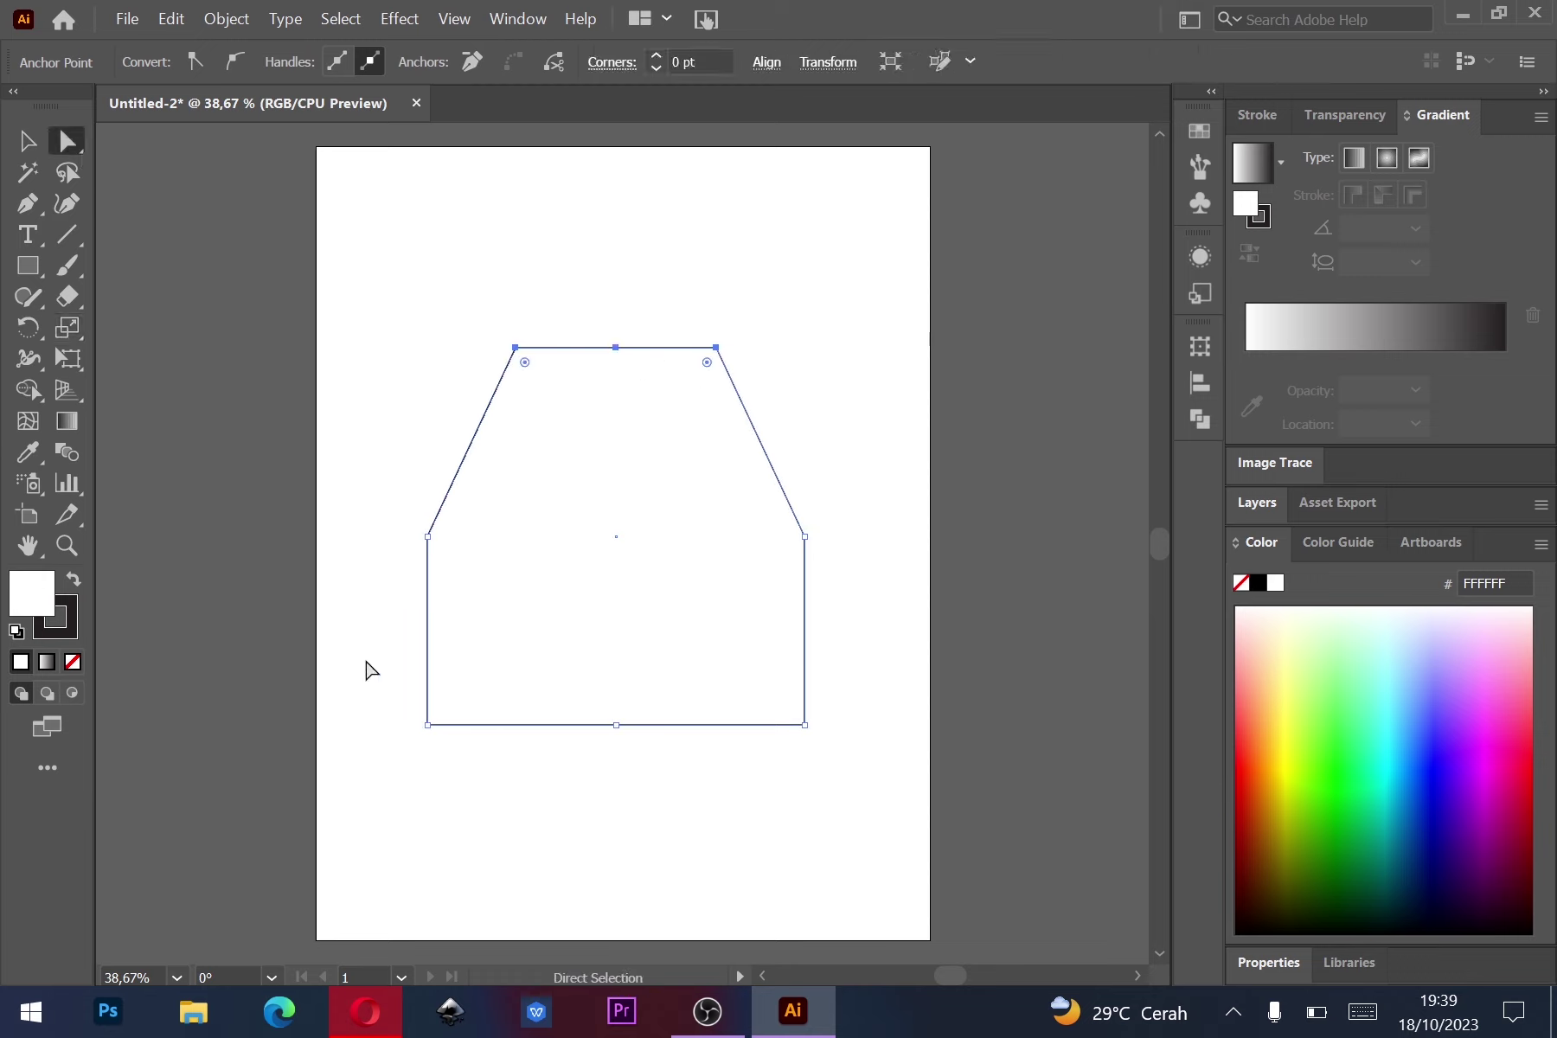
drag(379, 665, 860, 816)
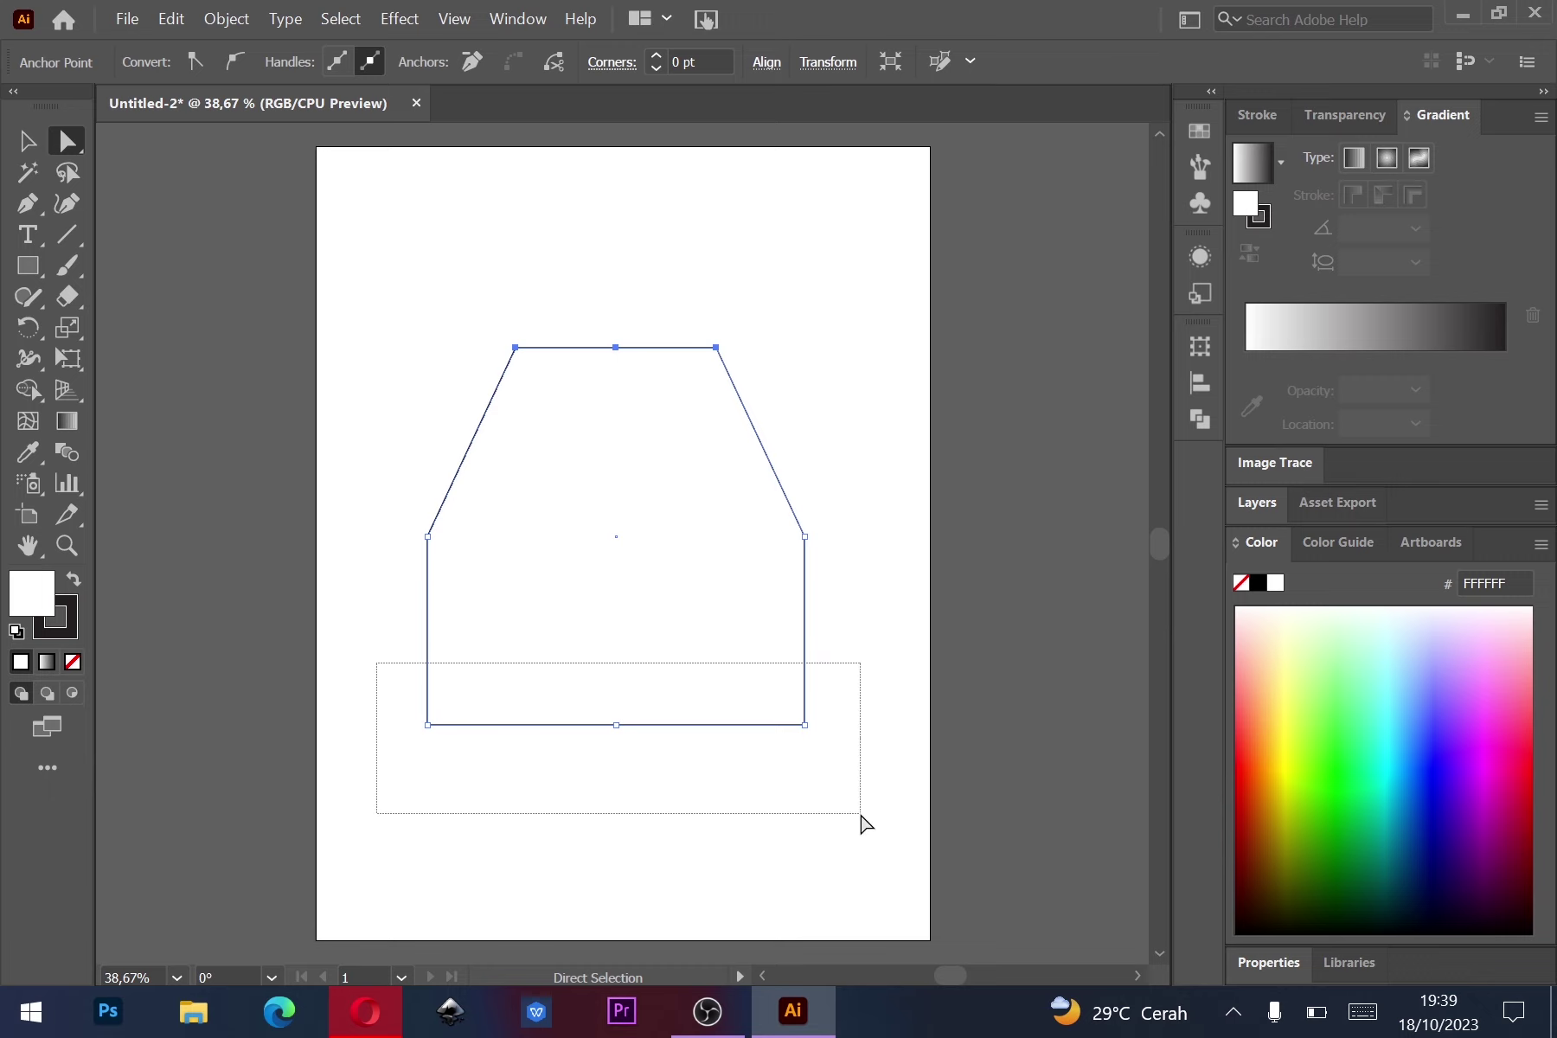
click(69, 329)
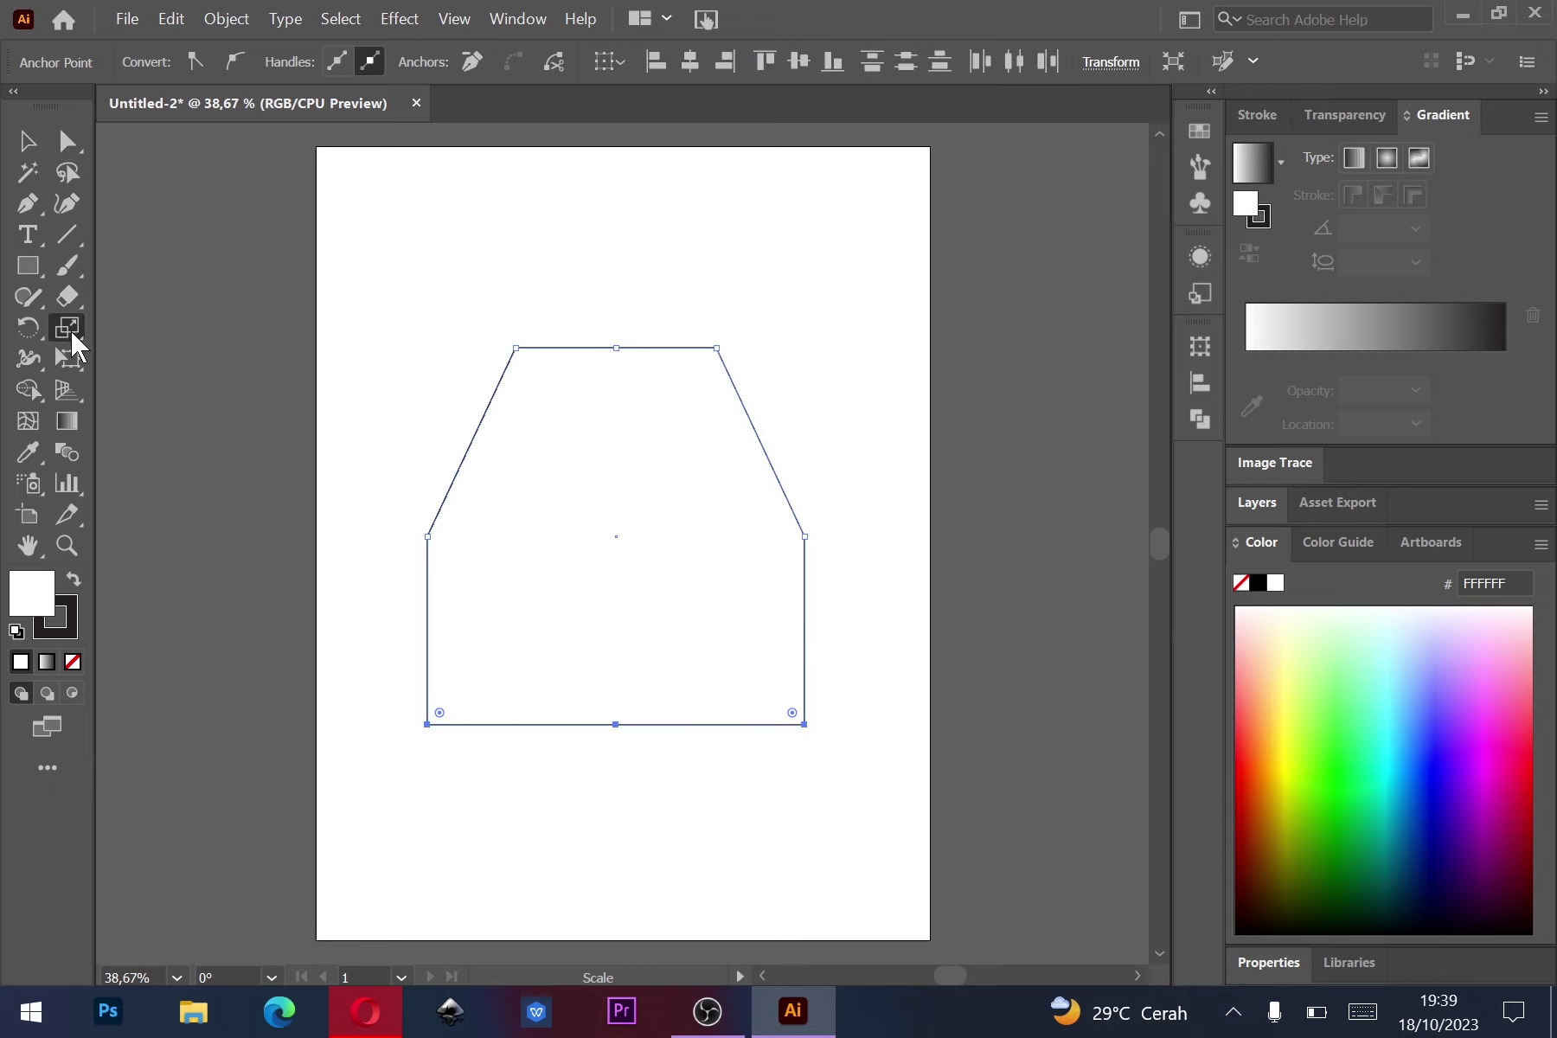
drag(806, 724, 733, 735)
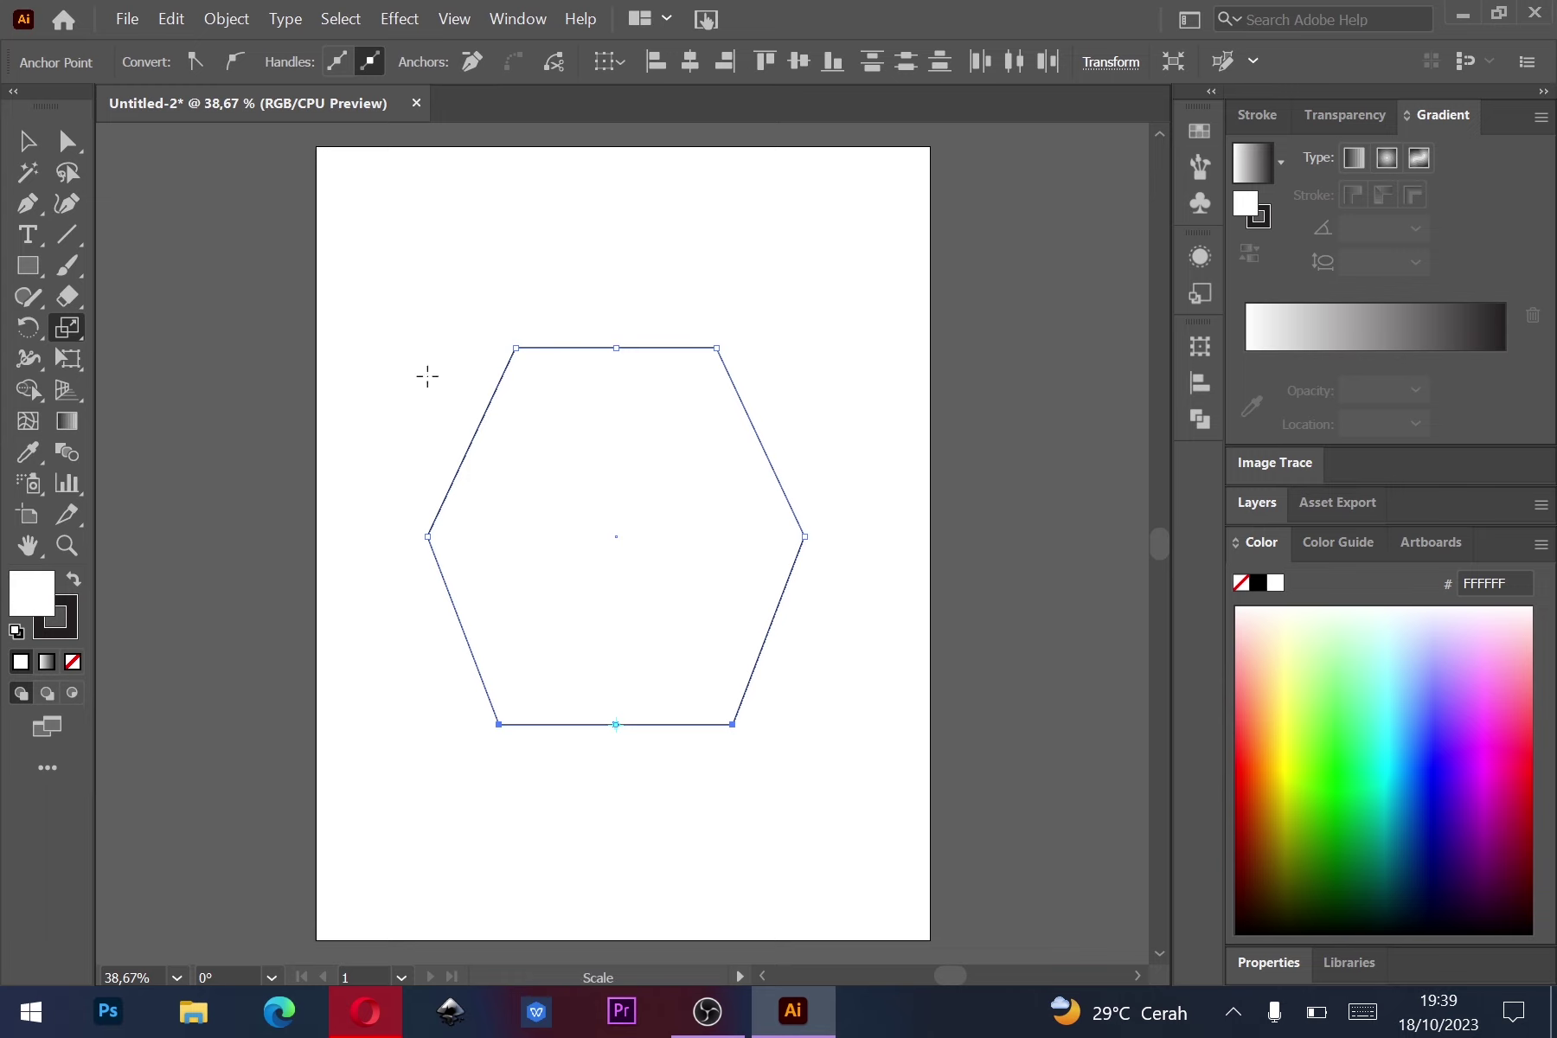
Raise the hexagon's left and right middle anchor points upward.
click(73, 145)
drag(390, 500, 859, 638)
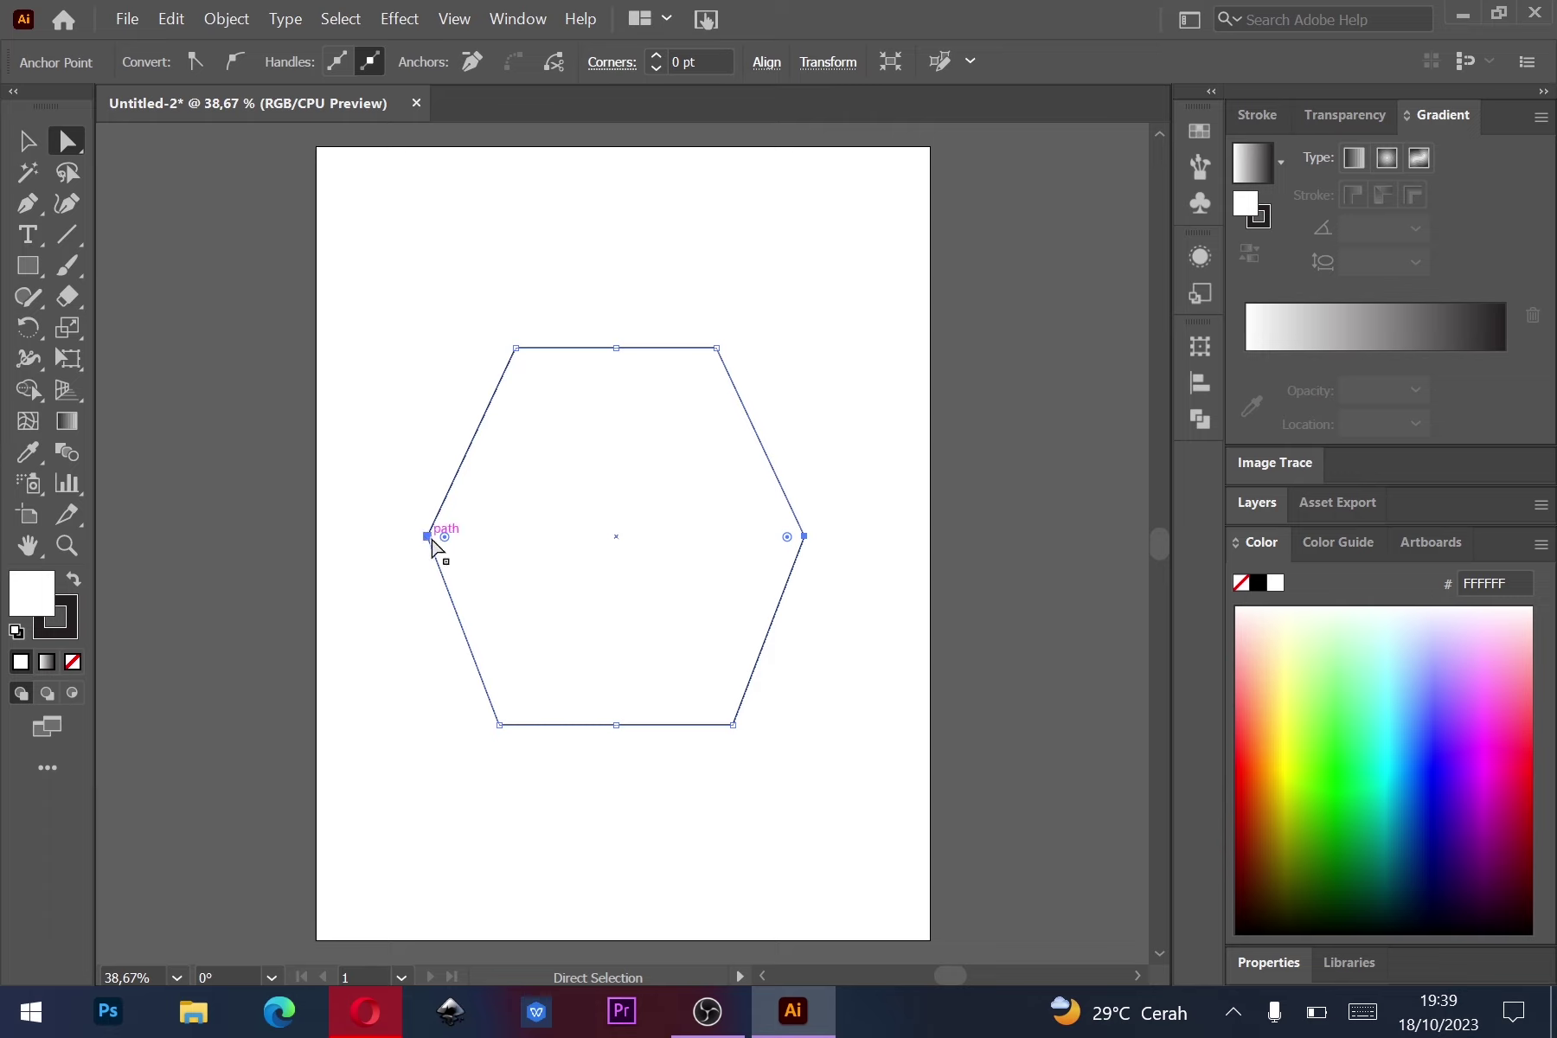
drag(432, 538, 431, 491)
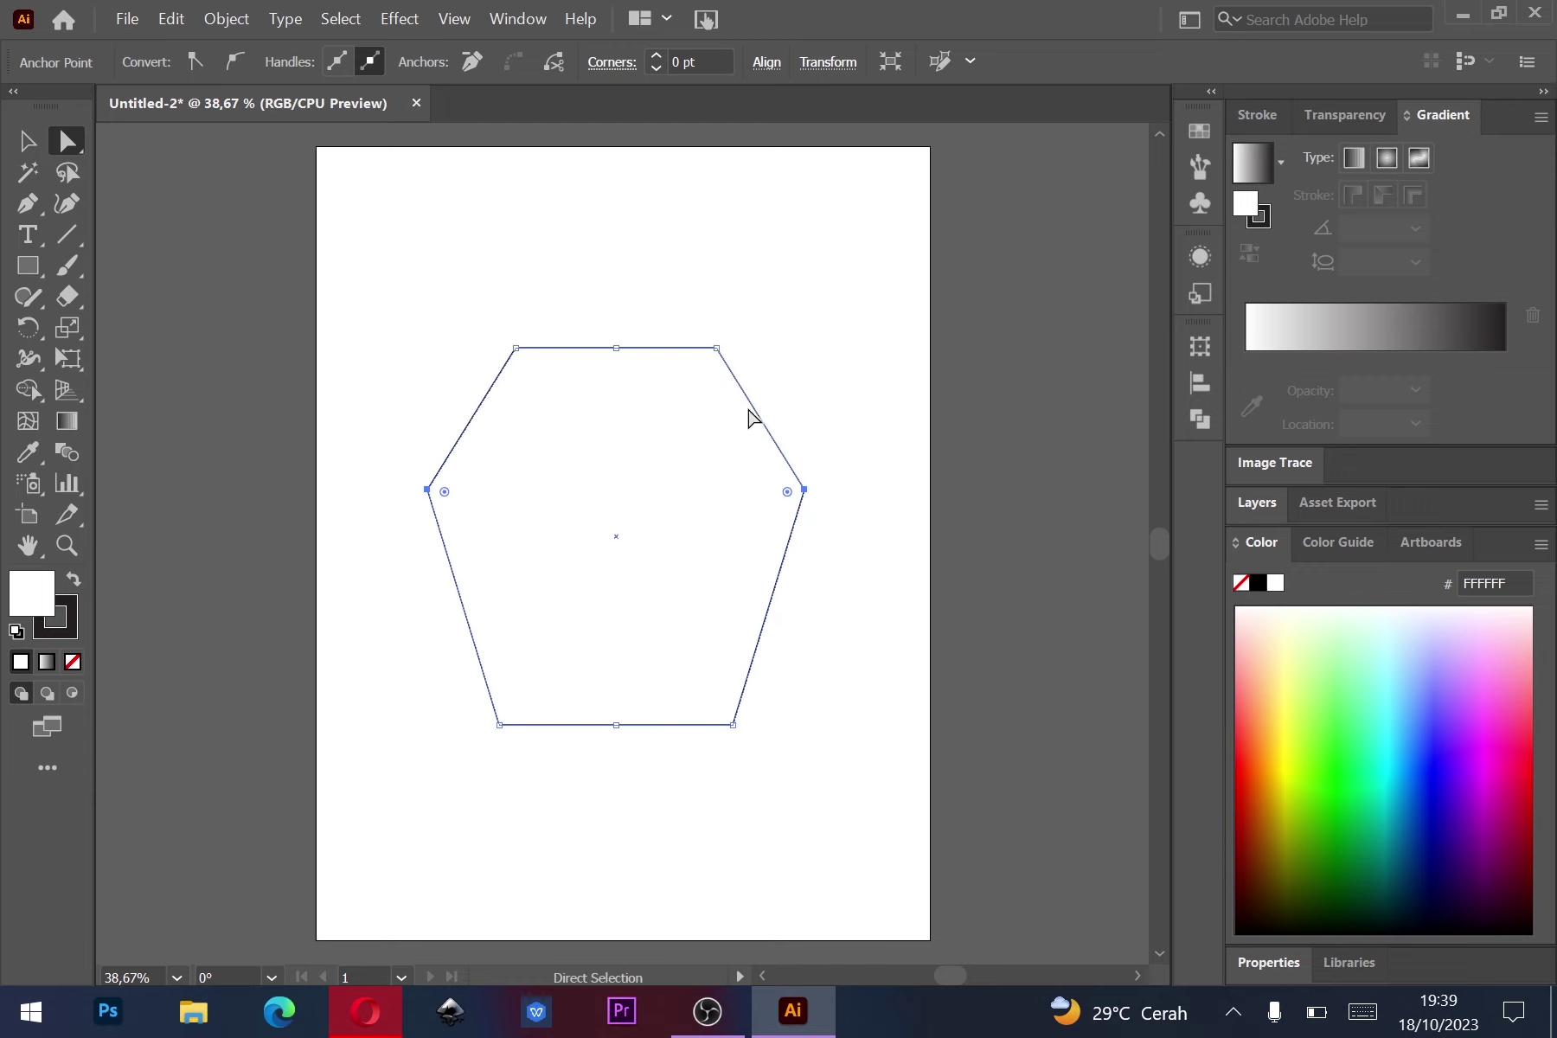
Pull the top-middle anchor down and the bottom-middle anchor up into notches.
click(394, 402)
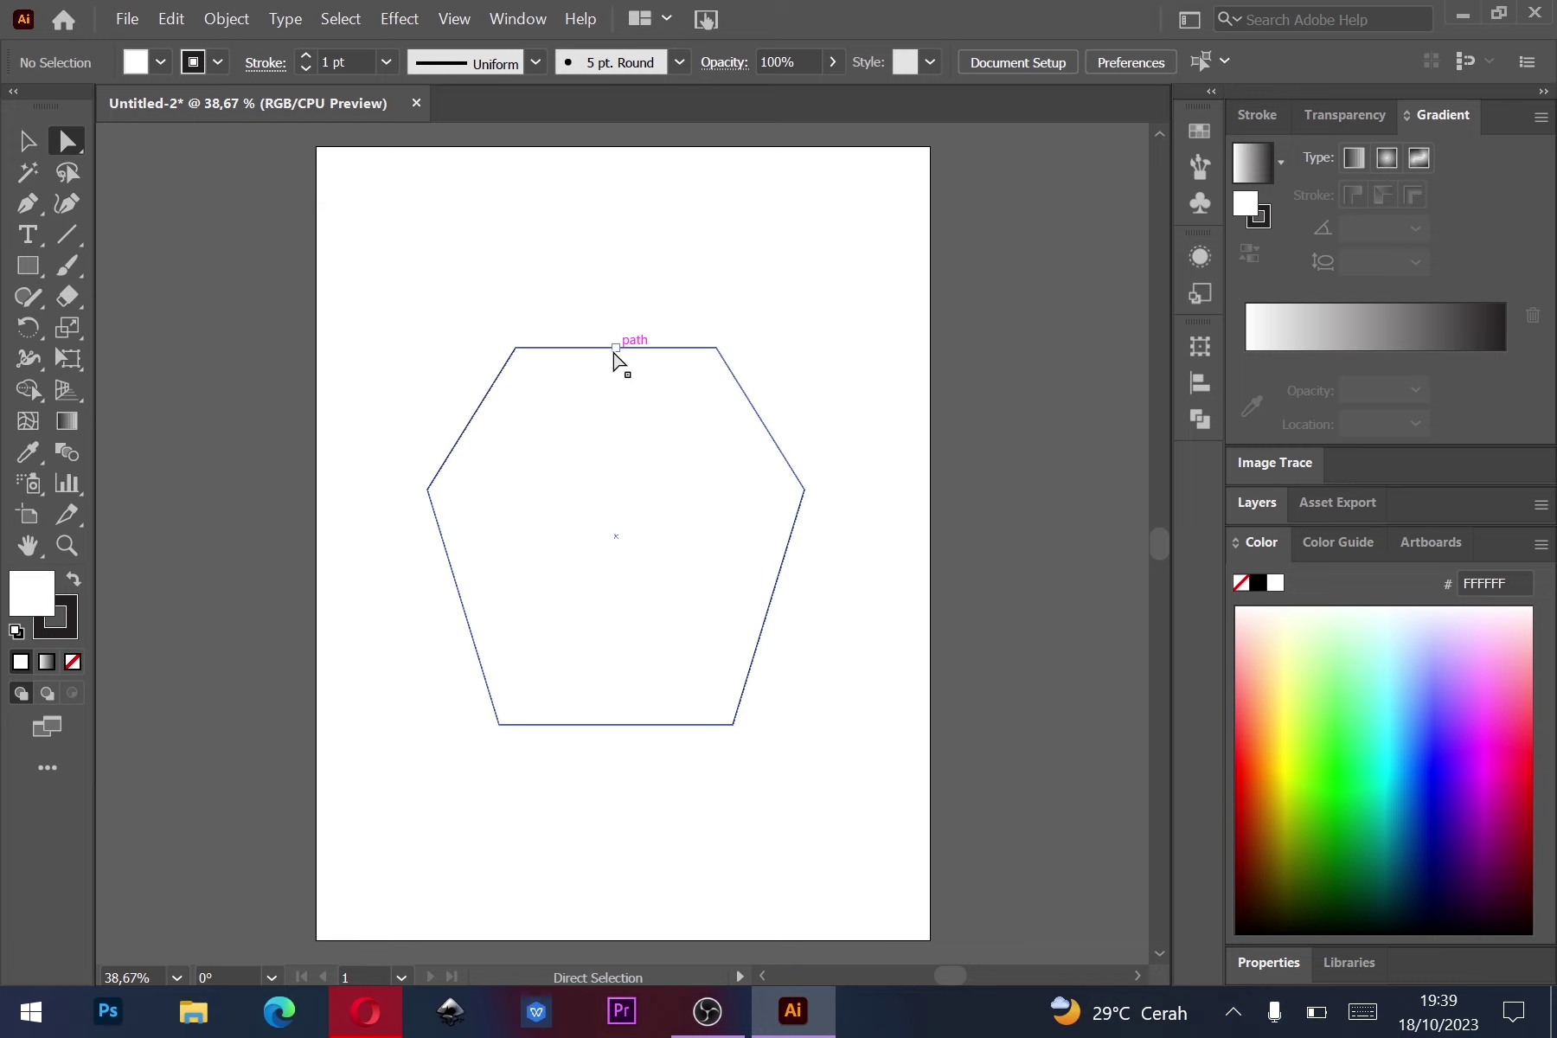
drag(615, 349, 615, 394)
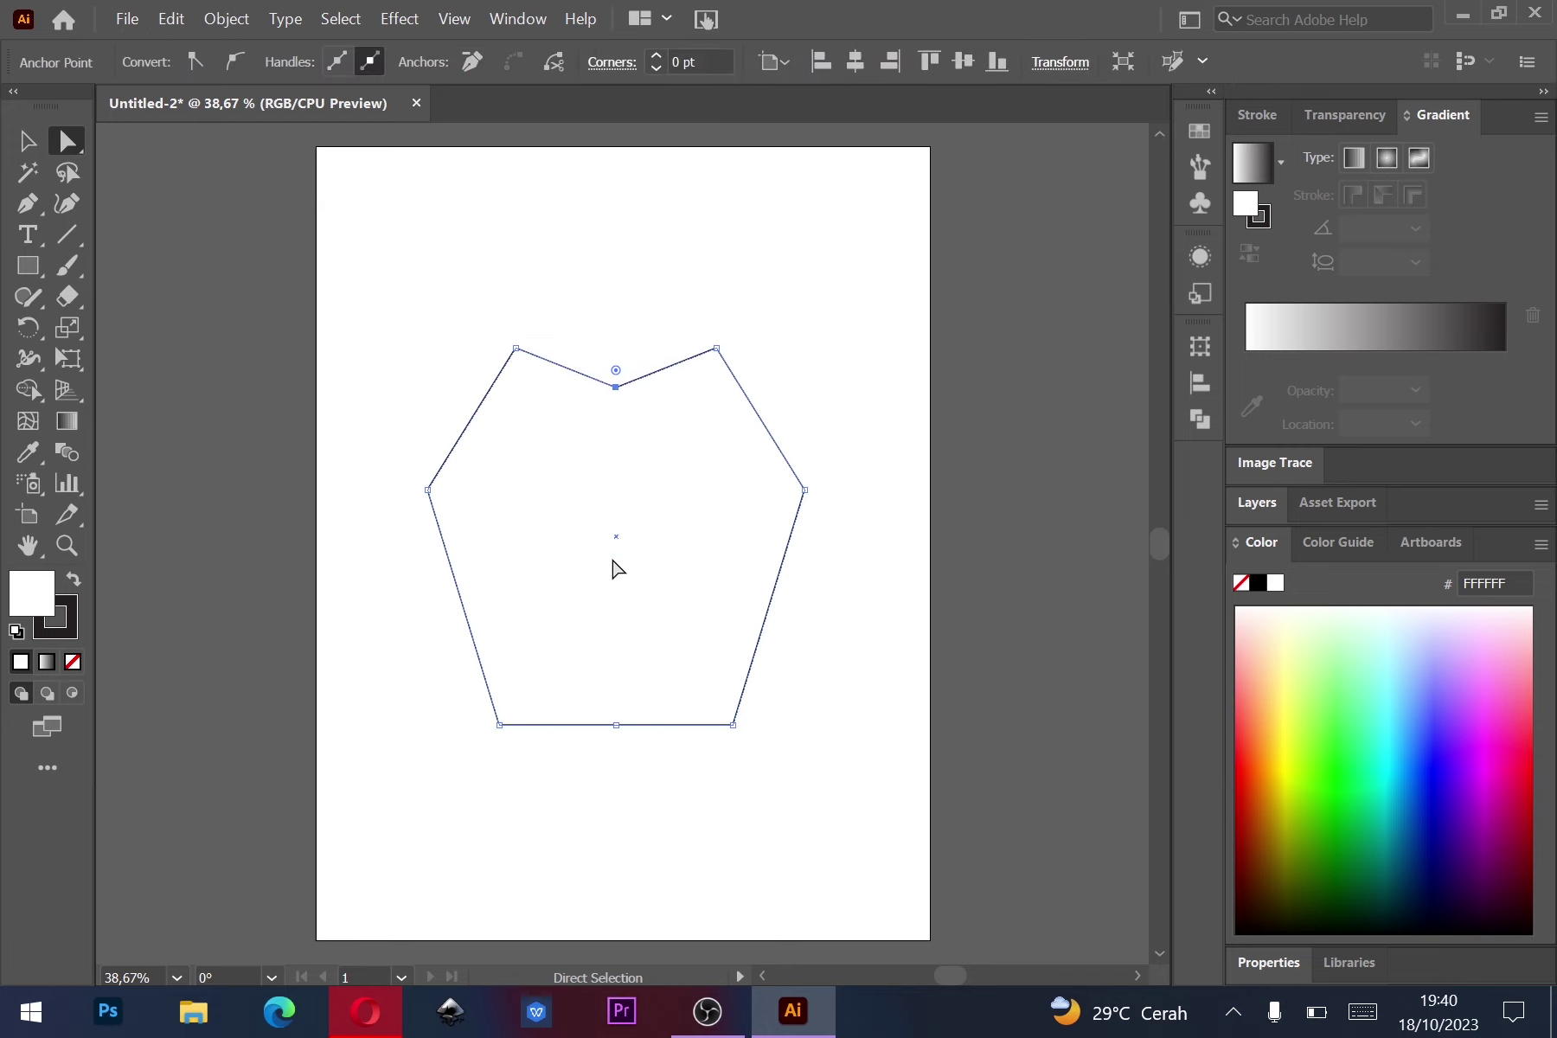
drag(615, 725, 617, 682)
click(611, 330)
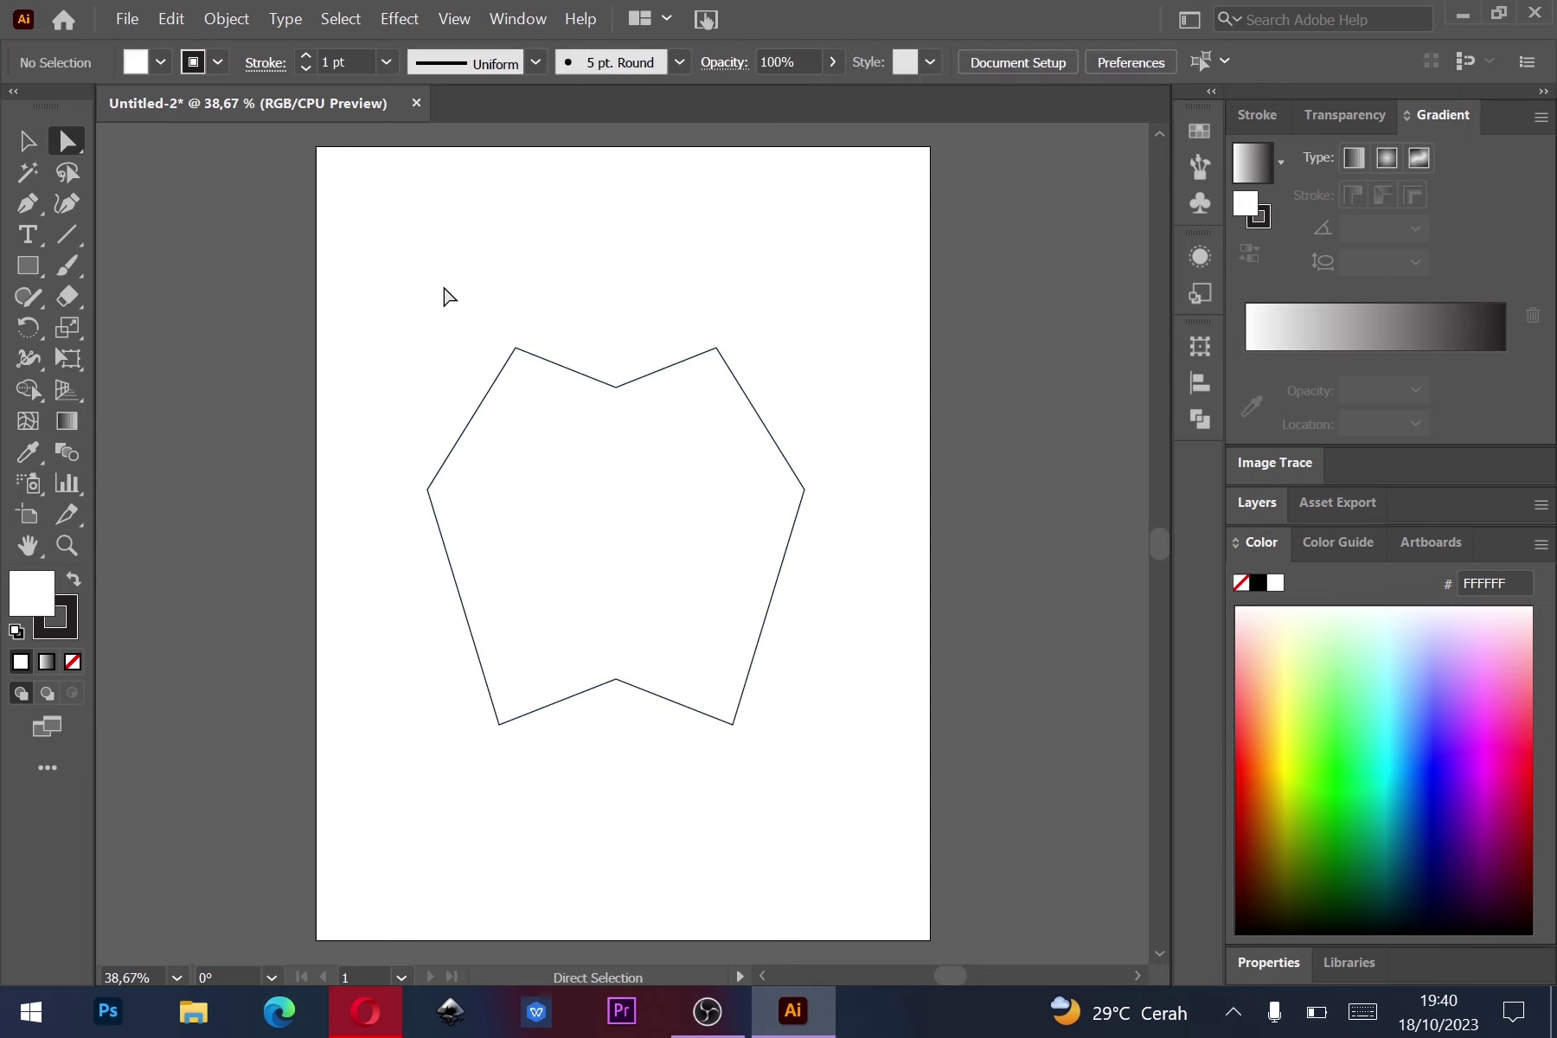
Round the top-notch, side and bottom corners of the outline using live corner widgets.
drag(423, 289, 822, 446)
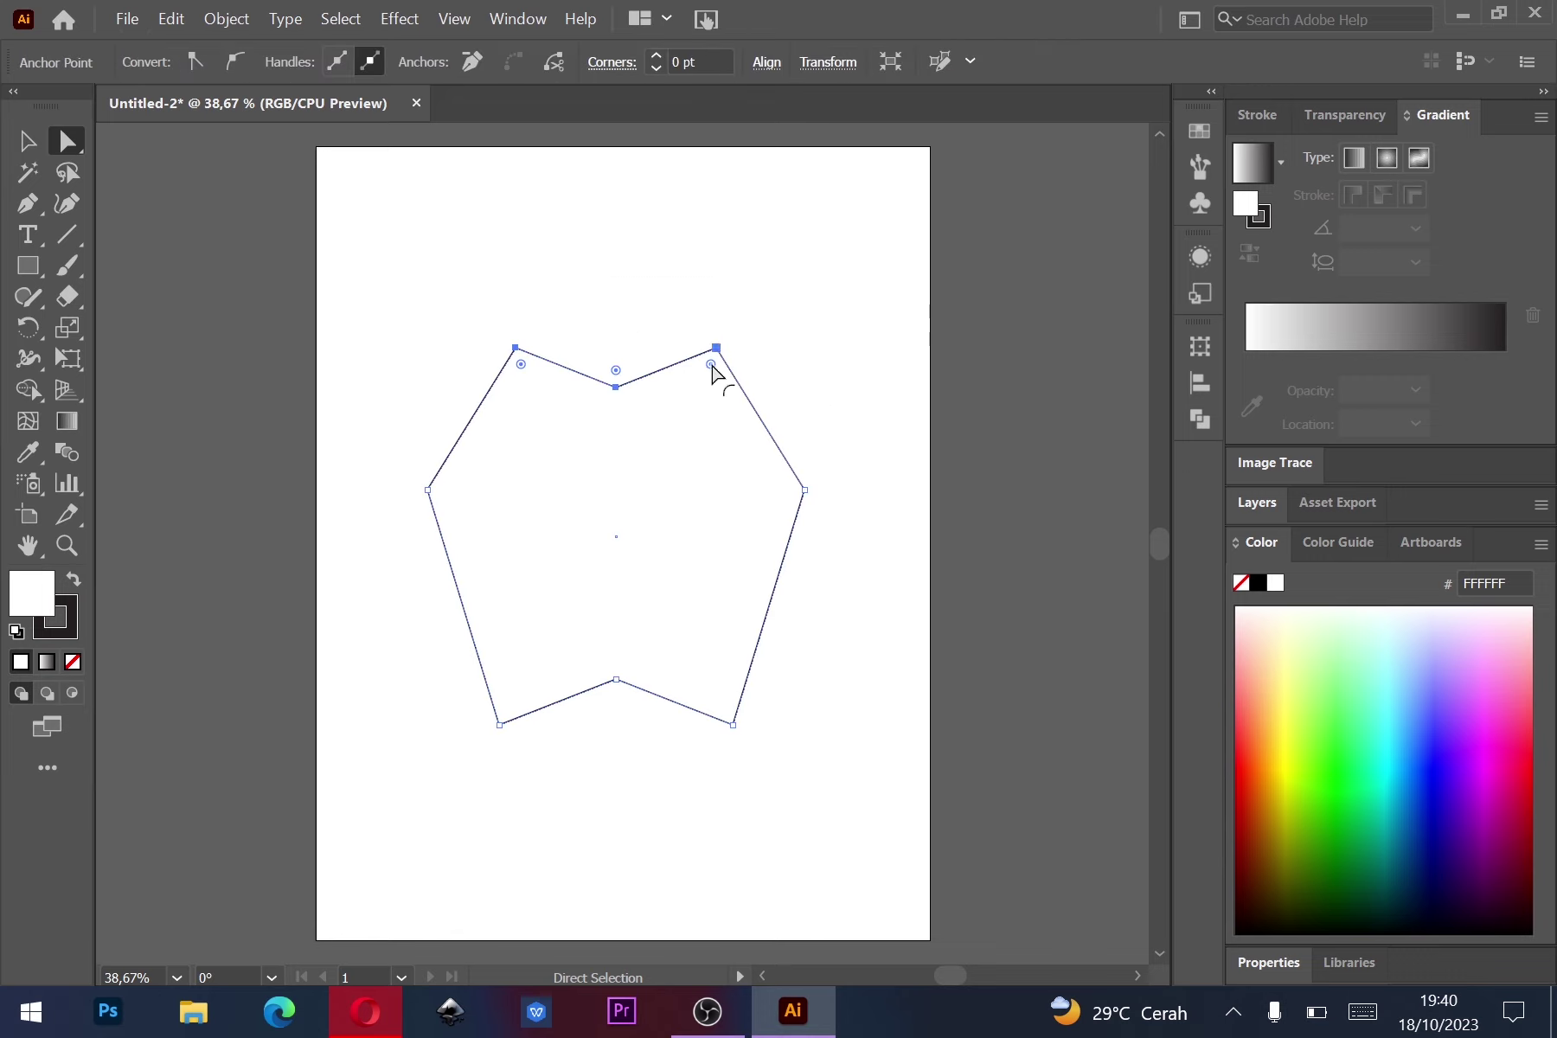
drag(711, 367, 685, 438)
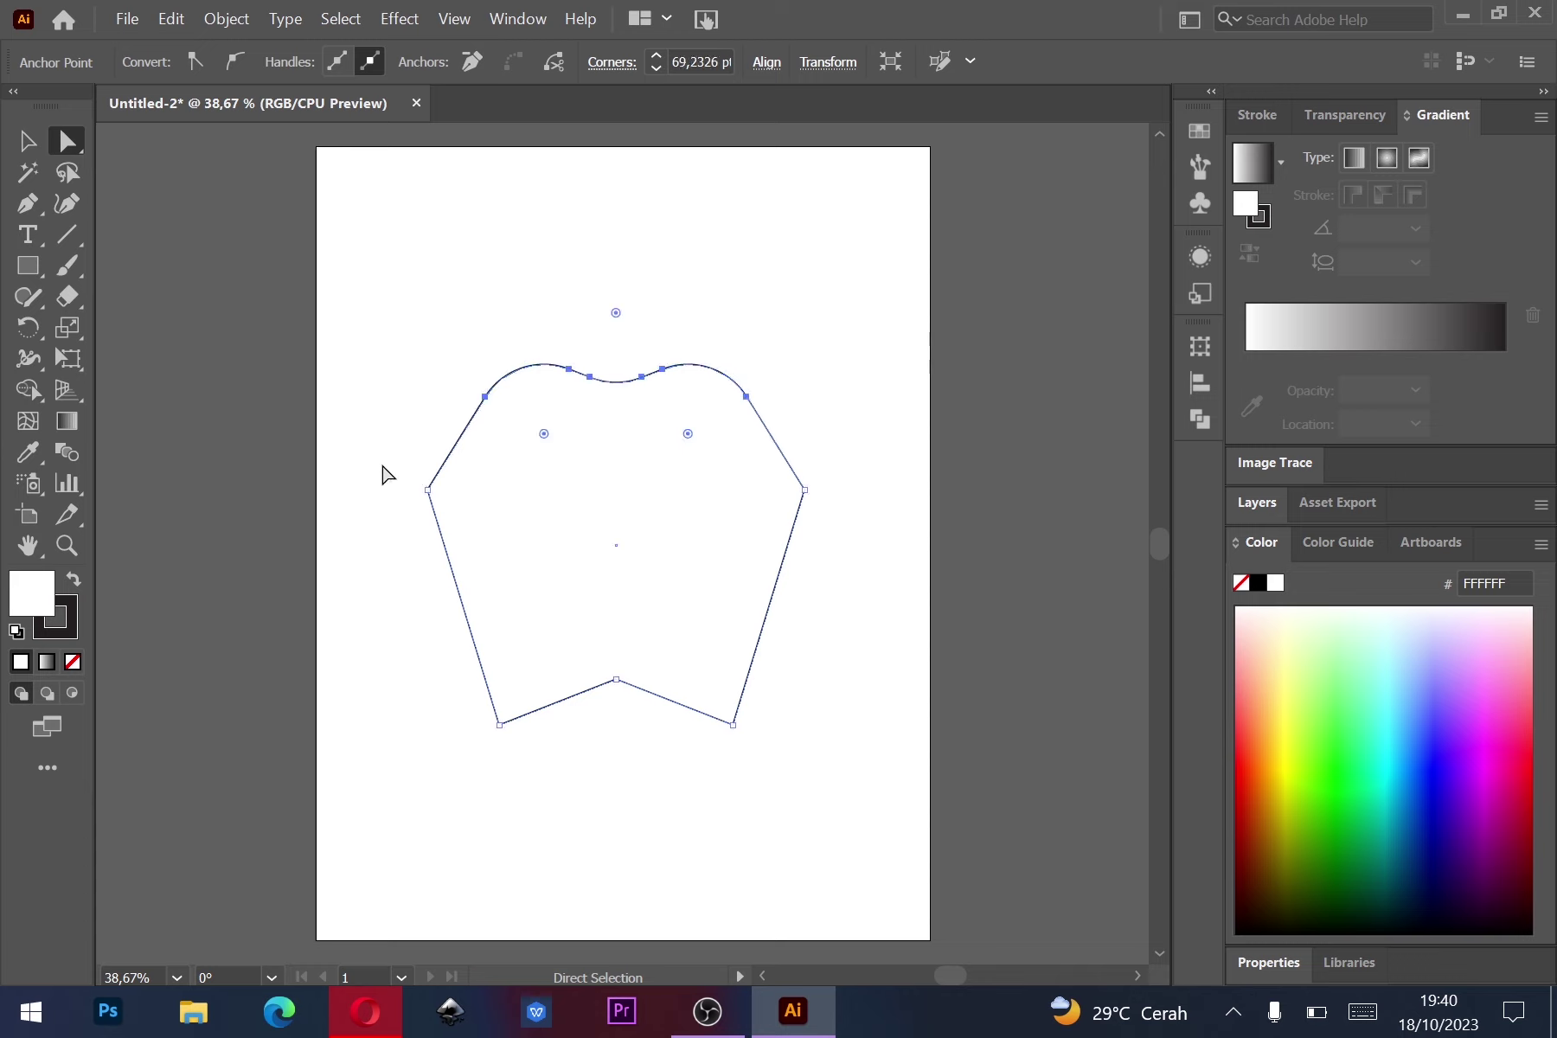
drag(387, 465, 886, 550)
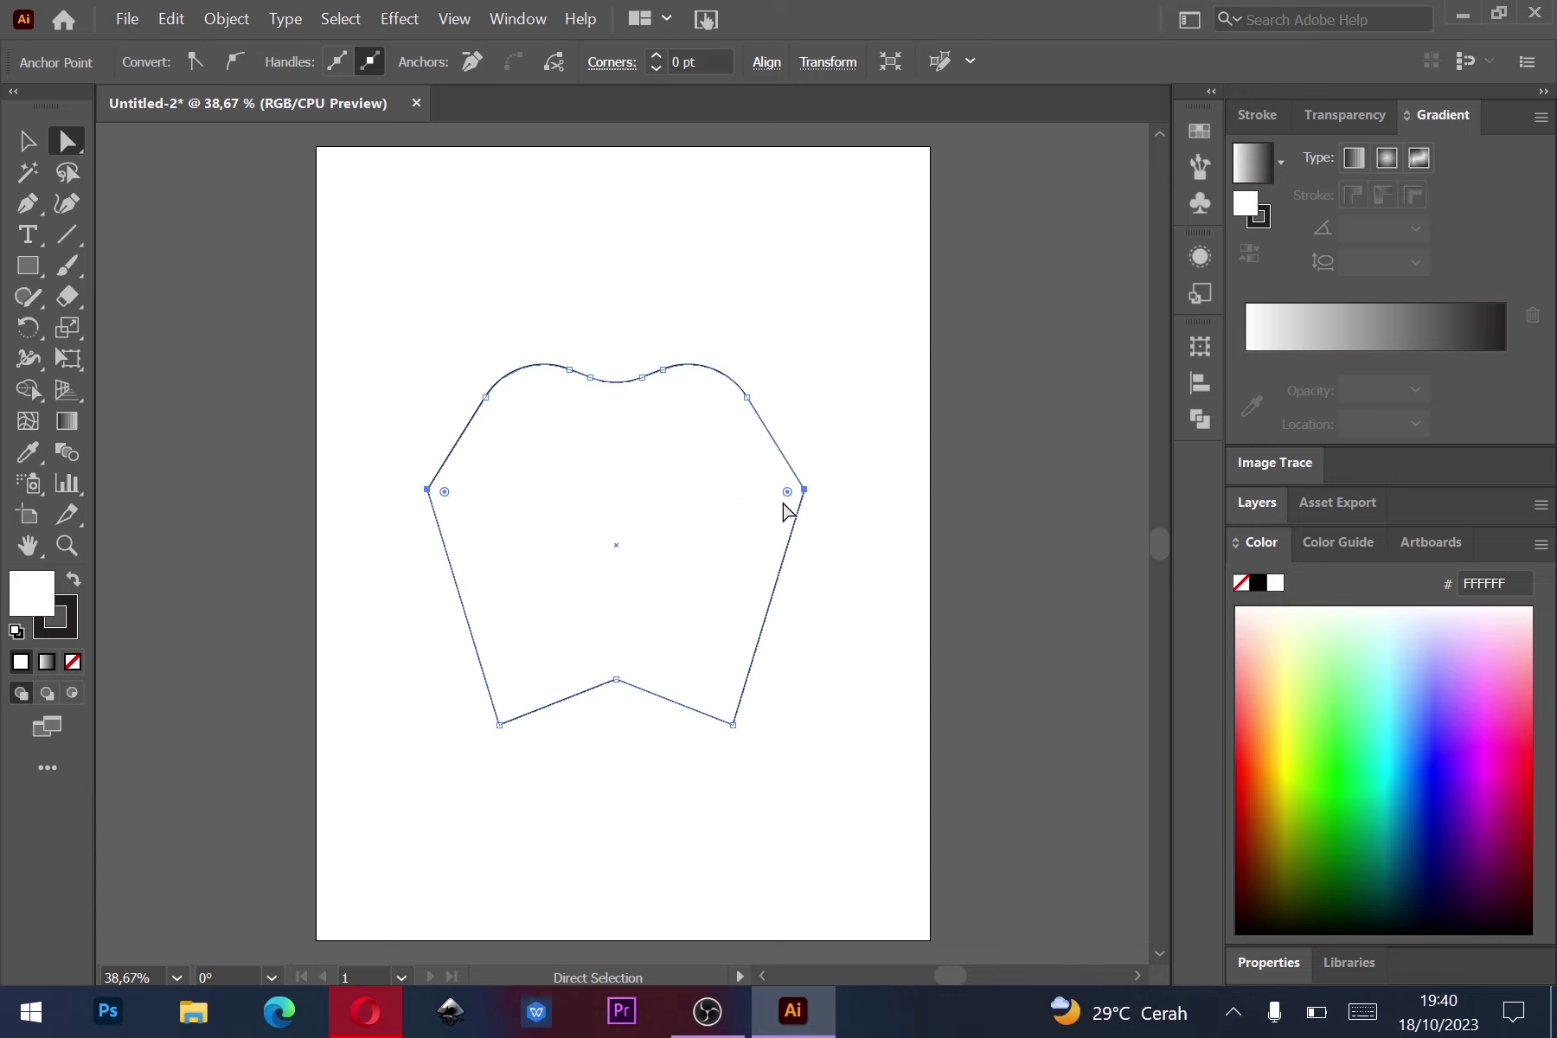
drag(776, 512, 672, 520)
drag(422, 663, 815, 828)
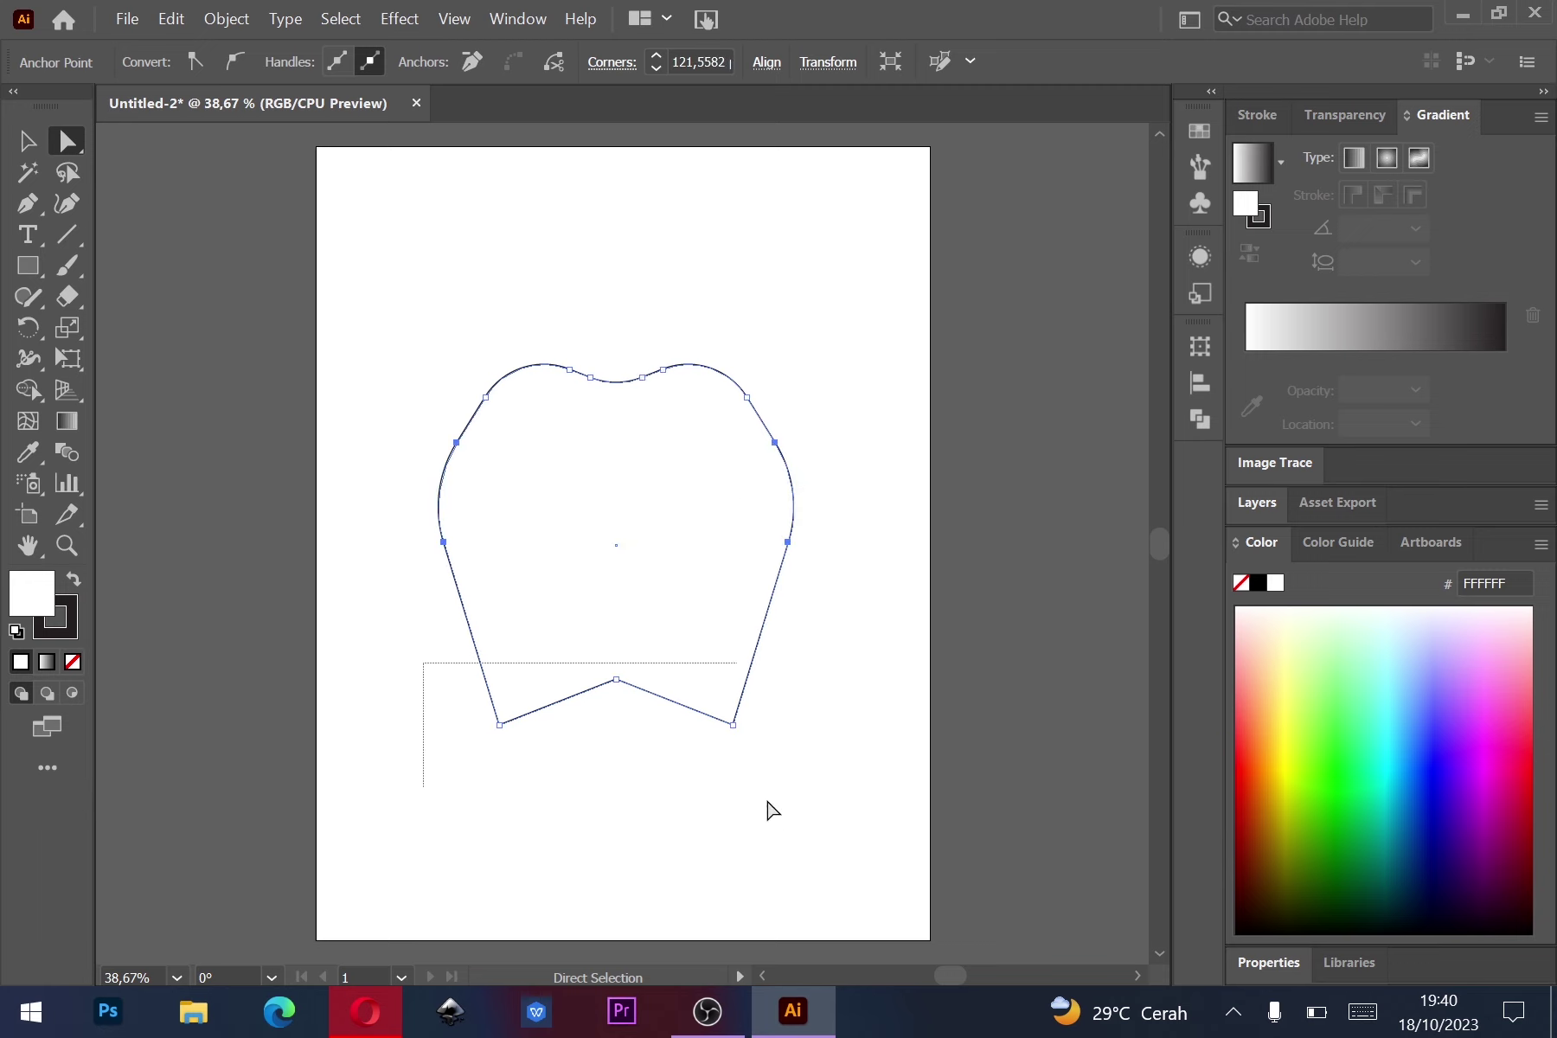
drag(726, 716, 720, 651)
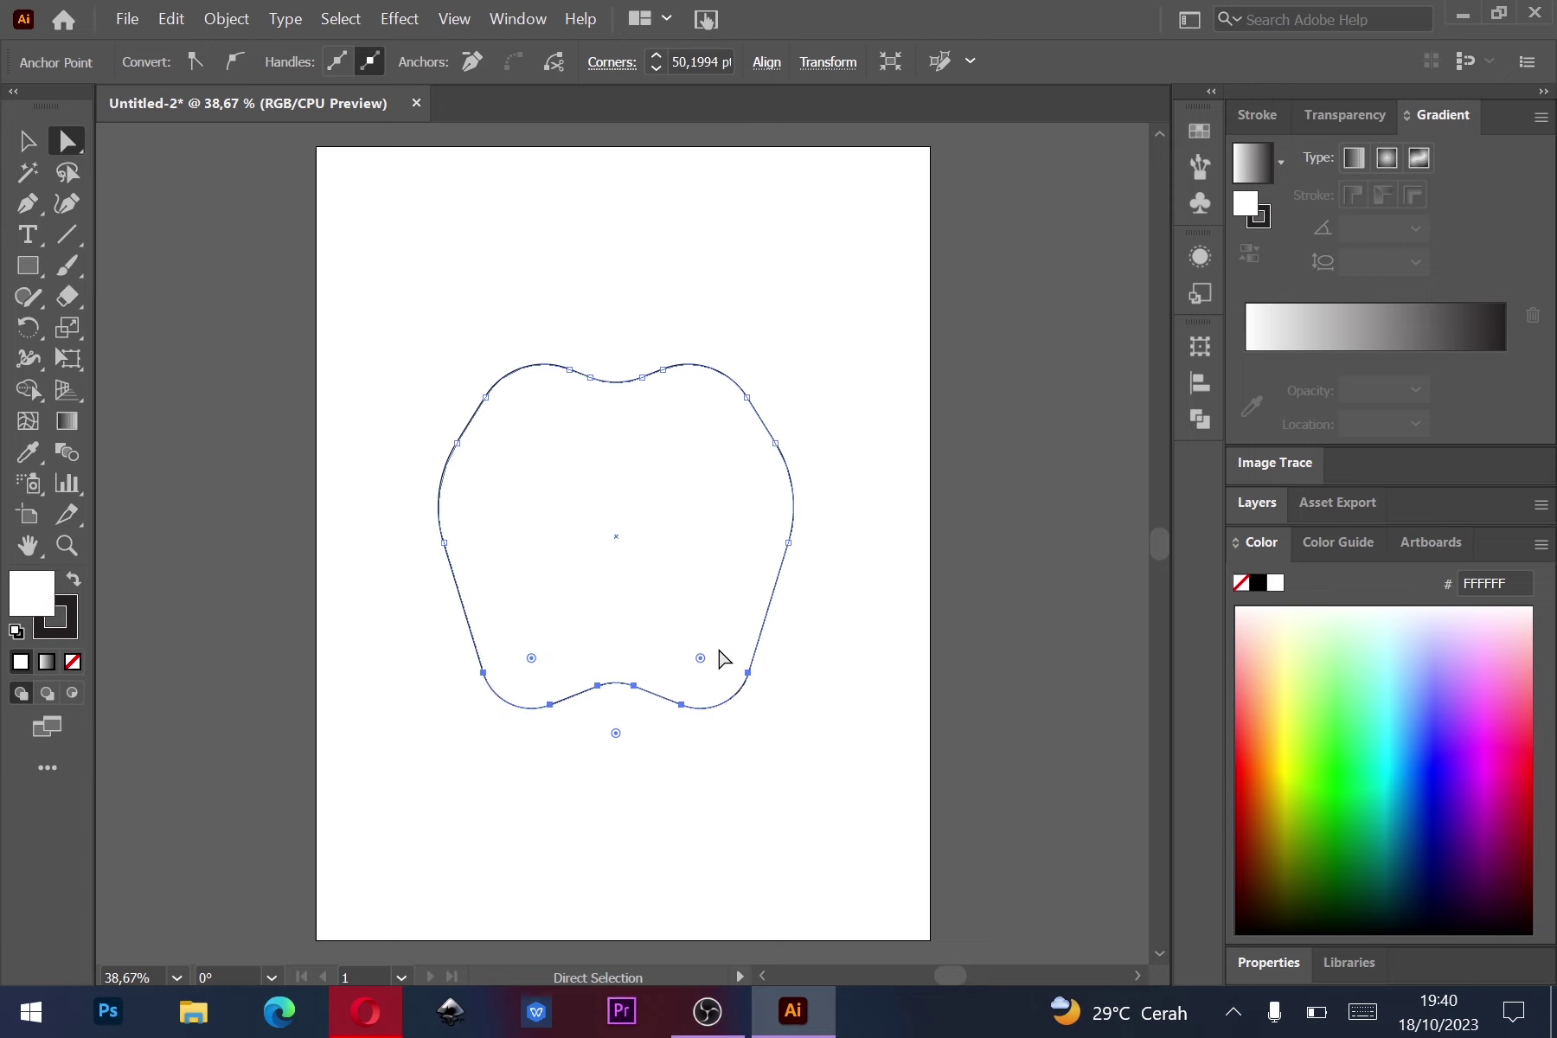
click(641, 248)
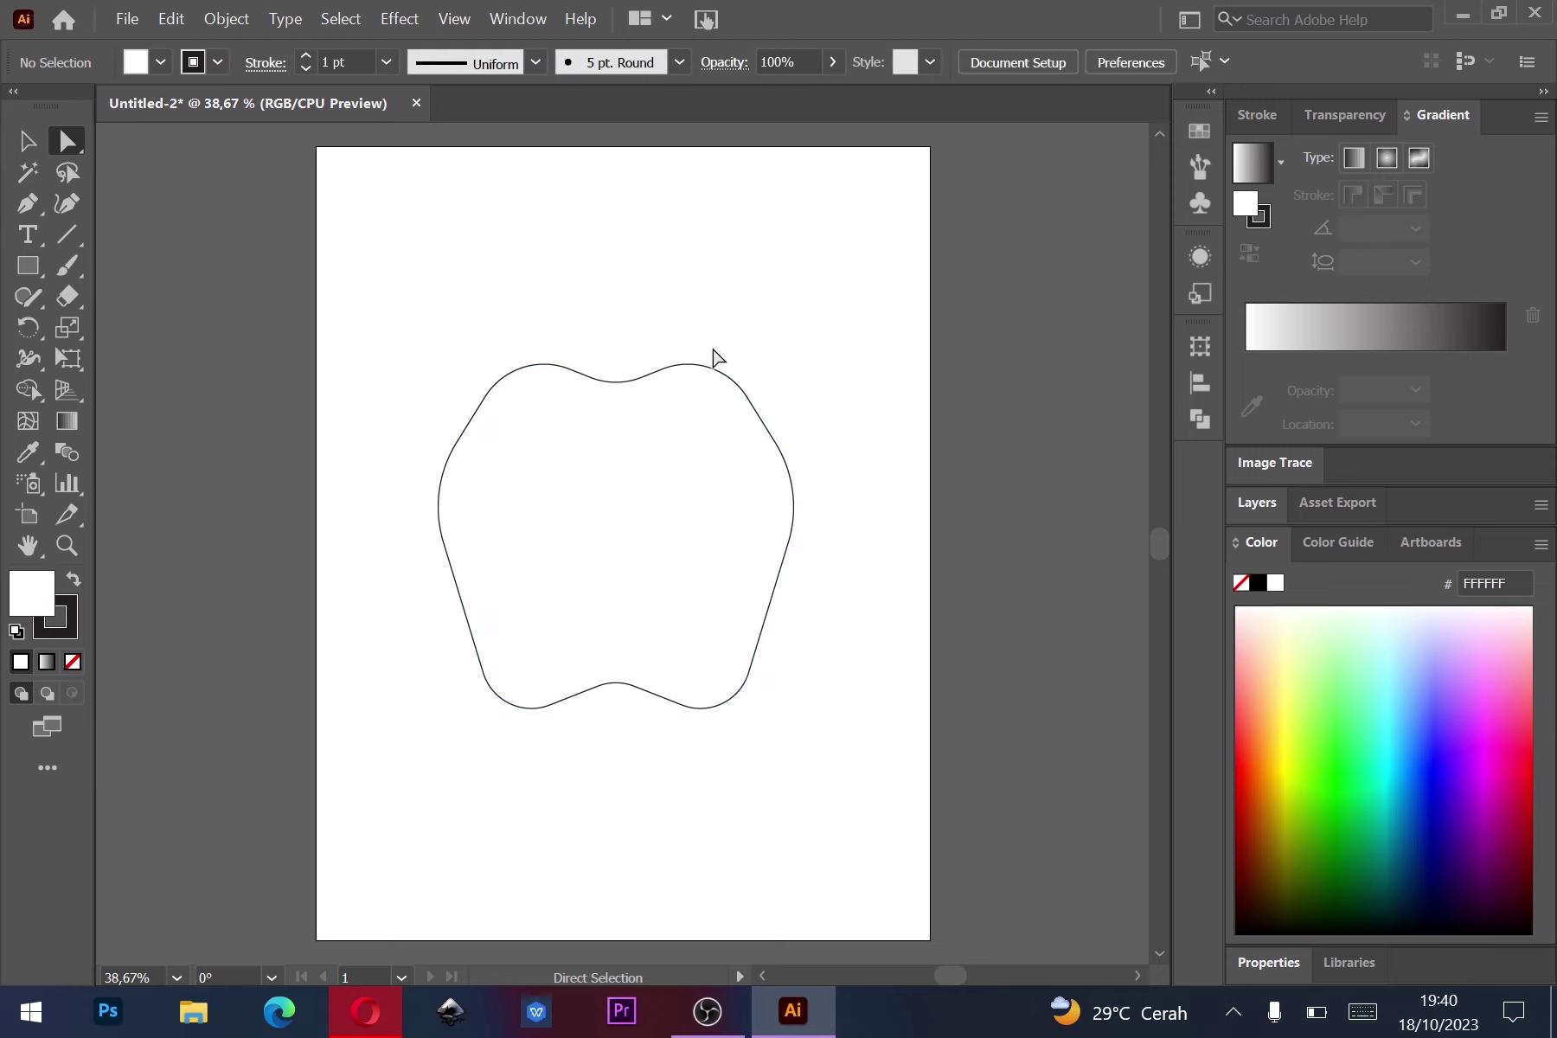
key(ctrl+equal)
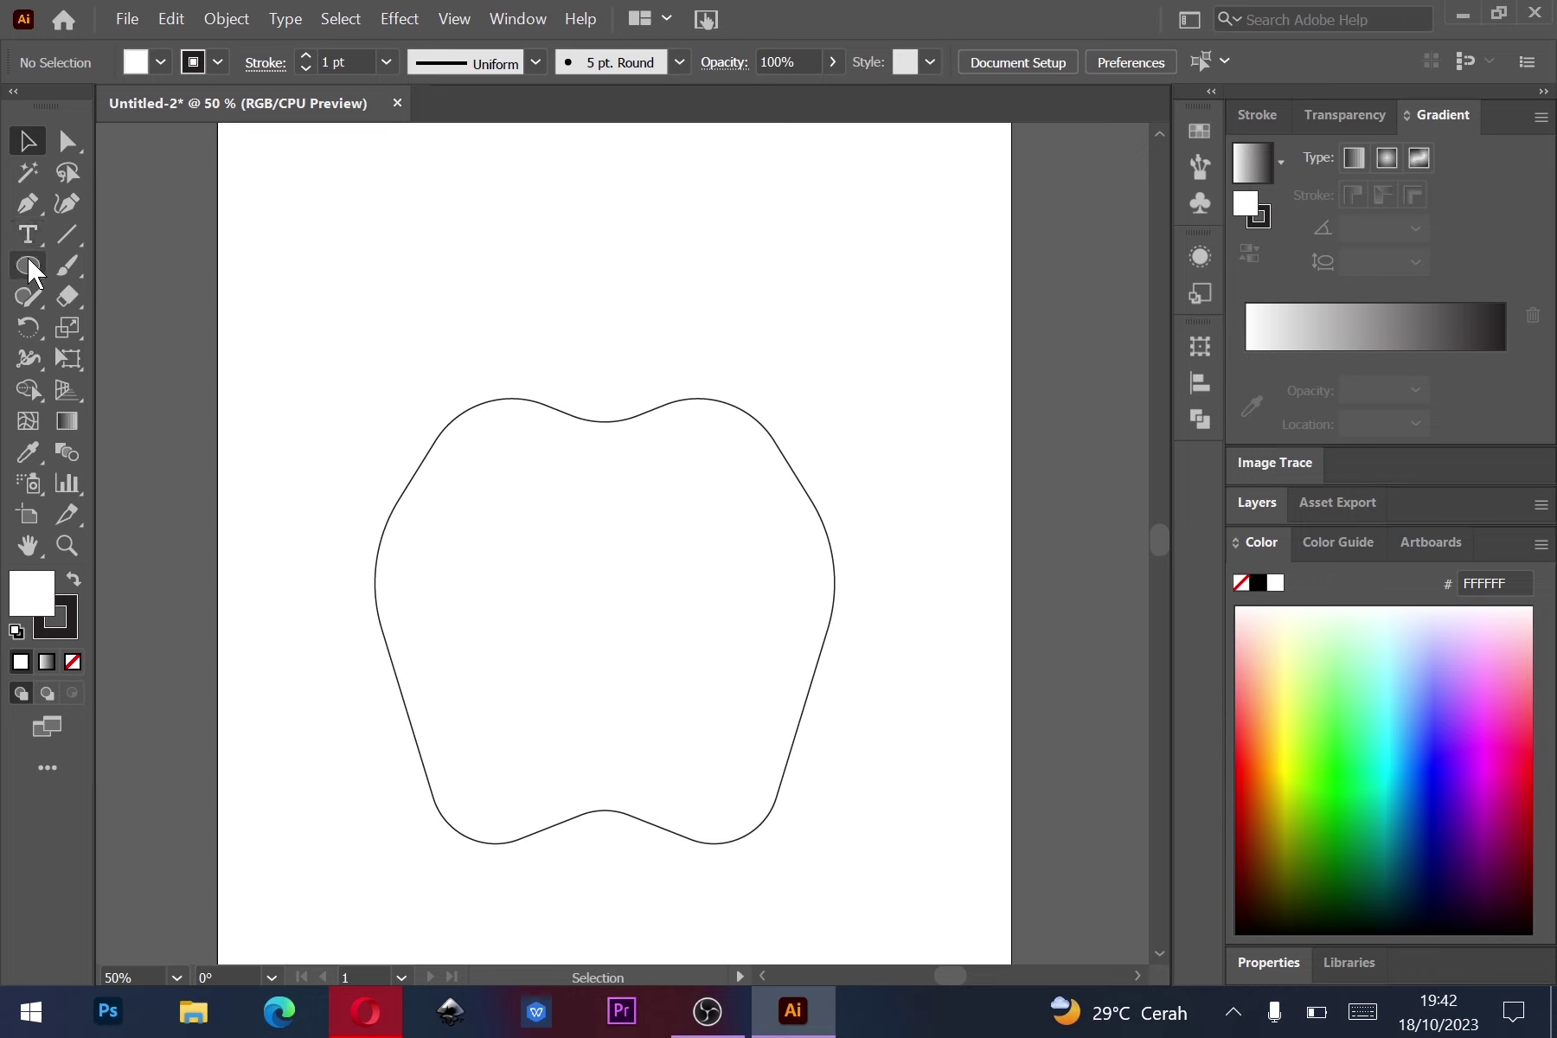
Draw a small upright ellipse above the apple outline.
click(29, 265)
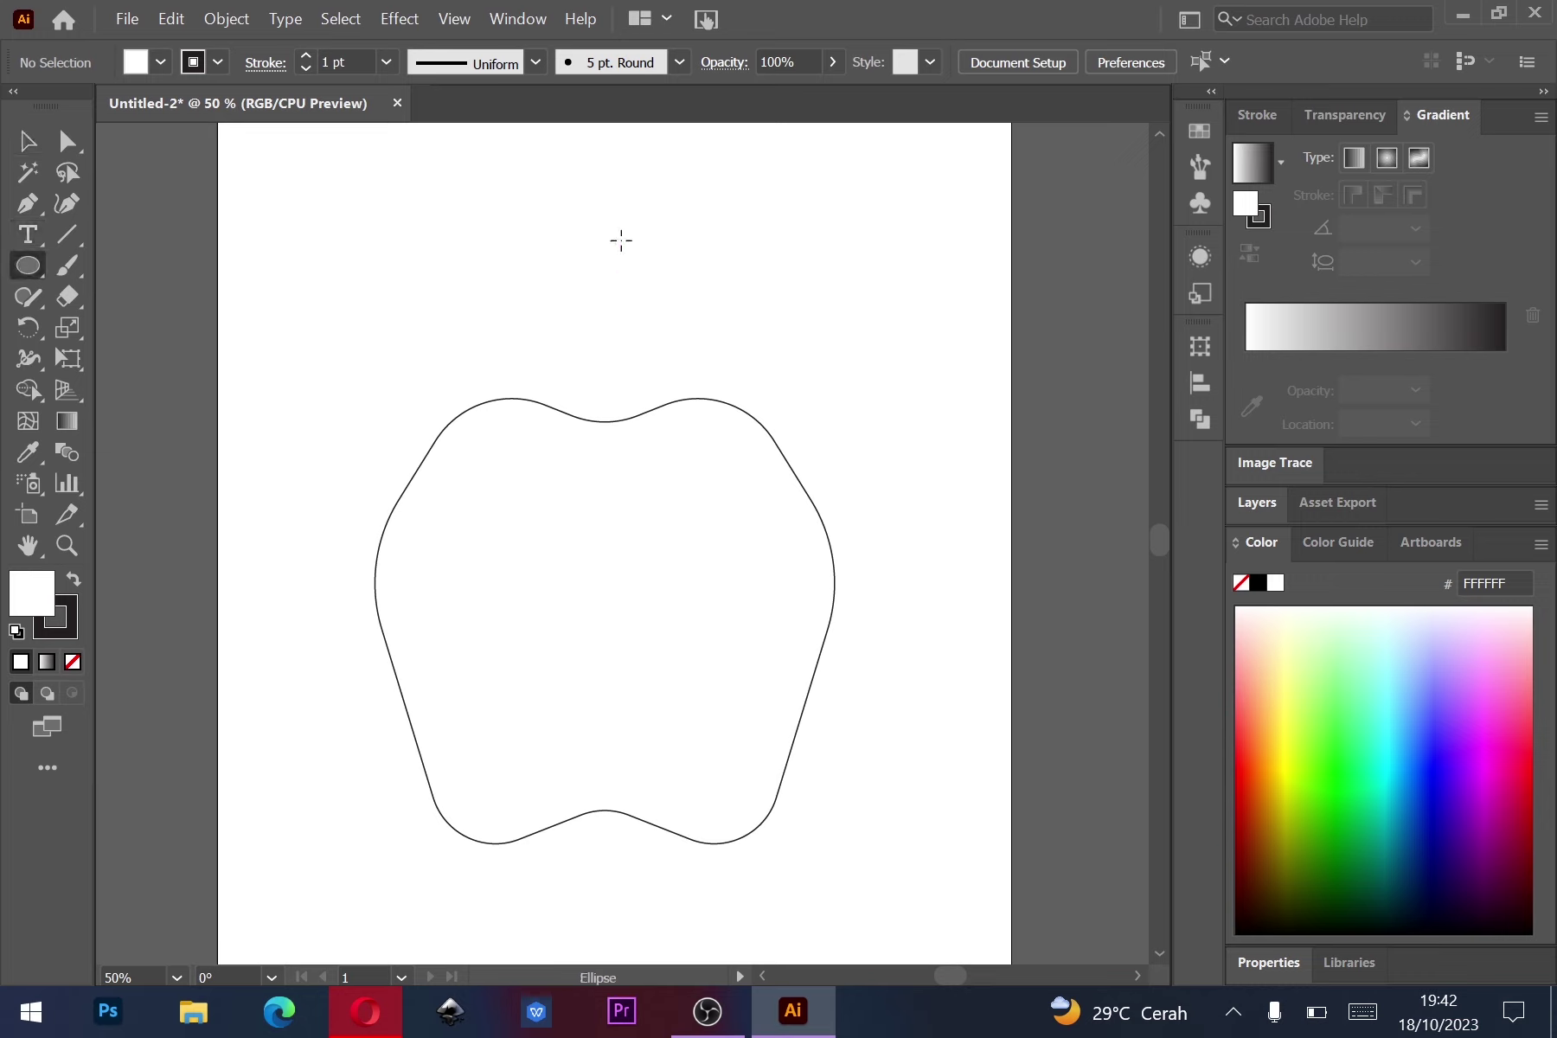
drag(659, 230, 671, 274)
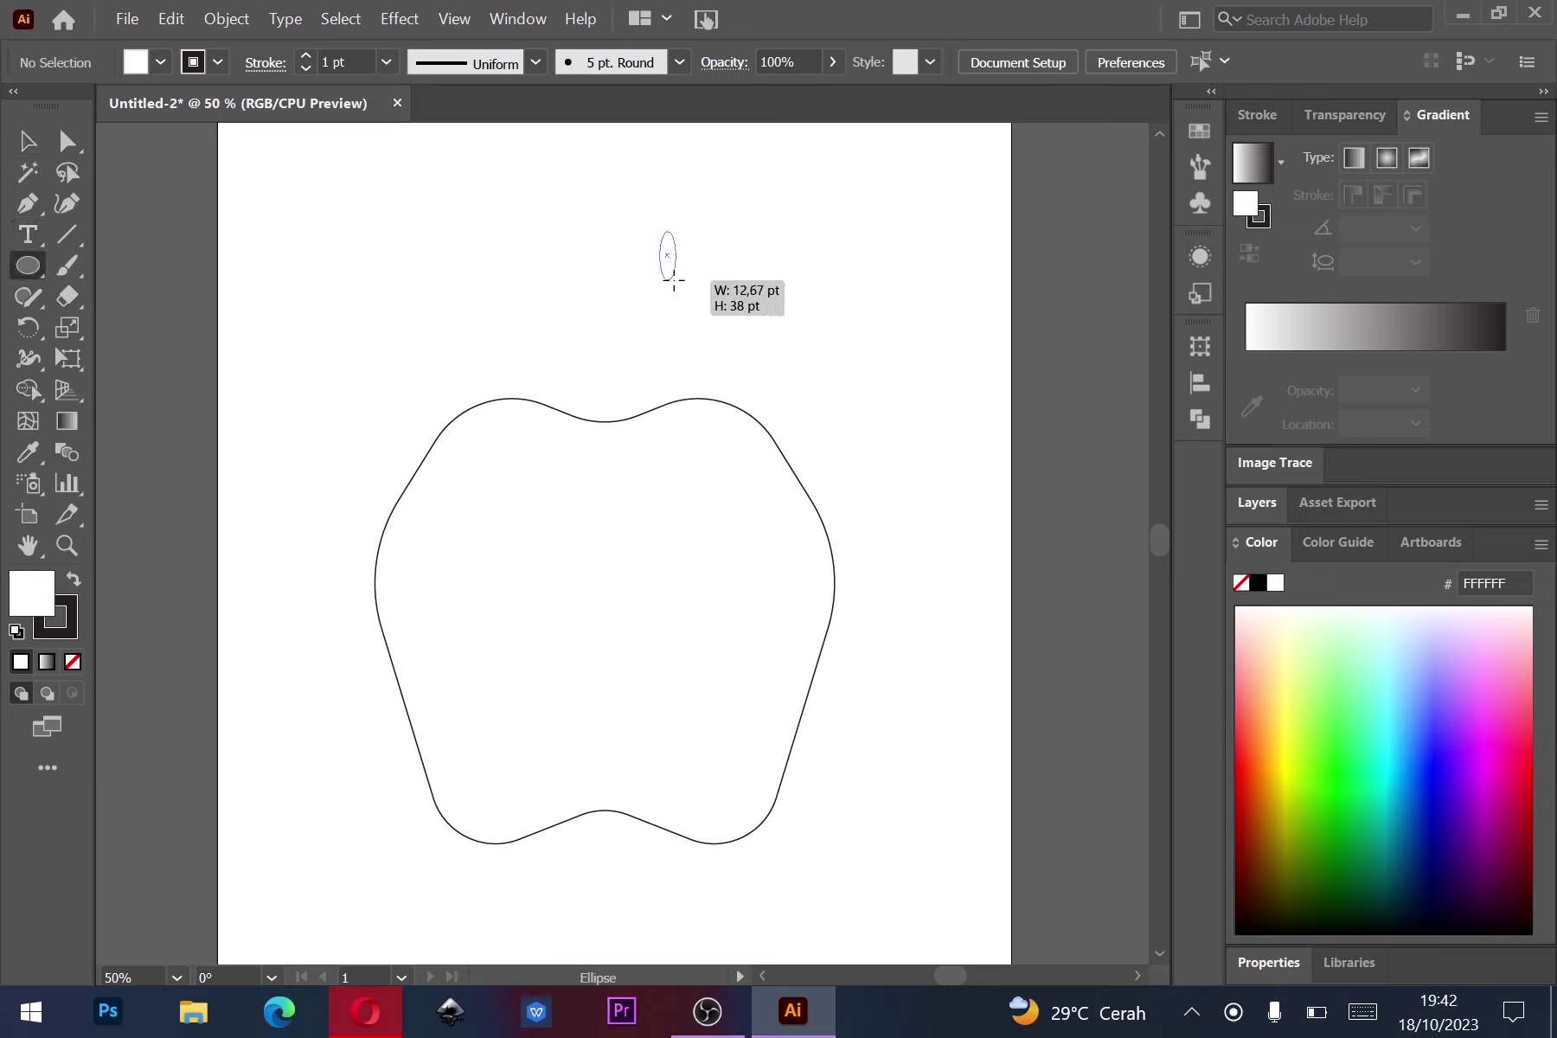
drag(670, 274, 674, 268)
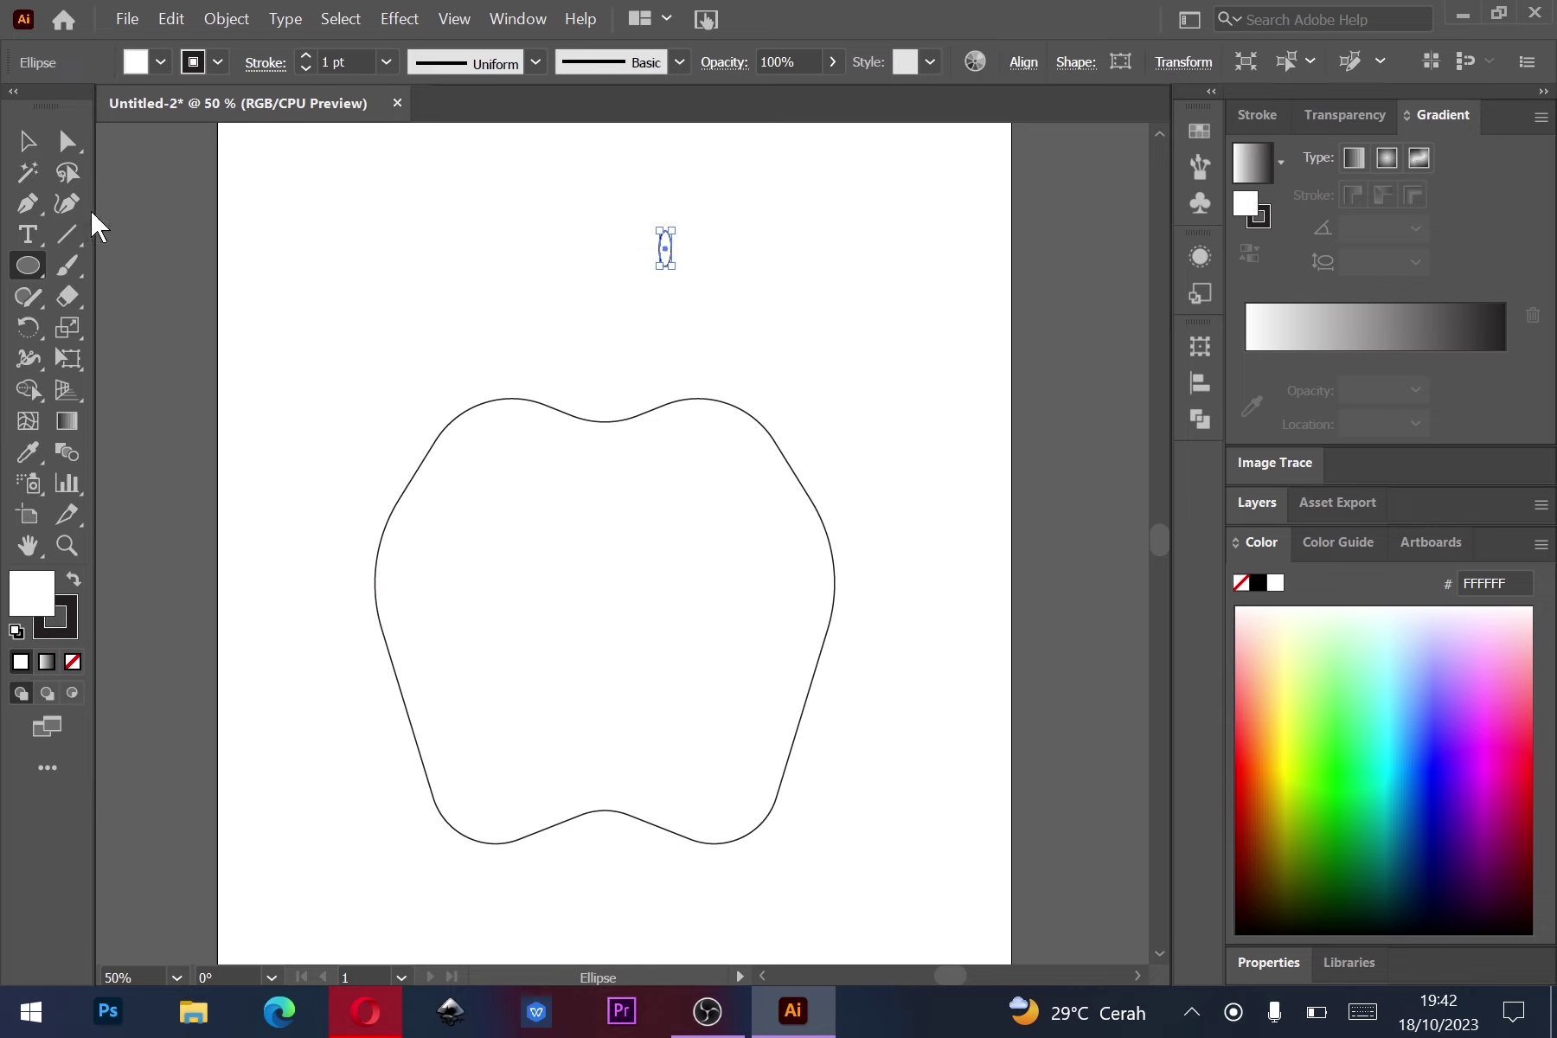
Tilt the small ellipse clockwise and enlarge it slightly.
click(23, 143)
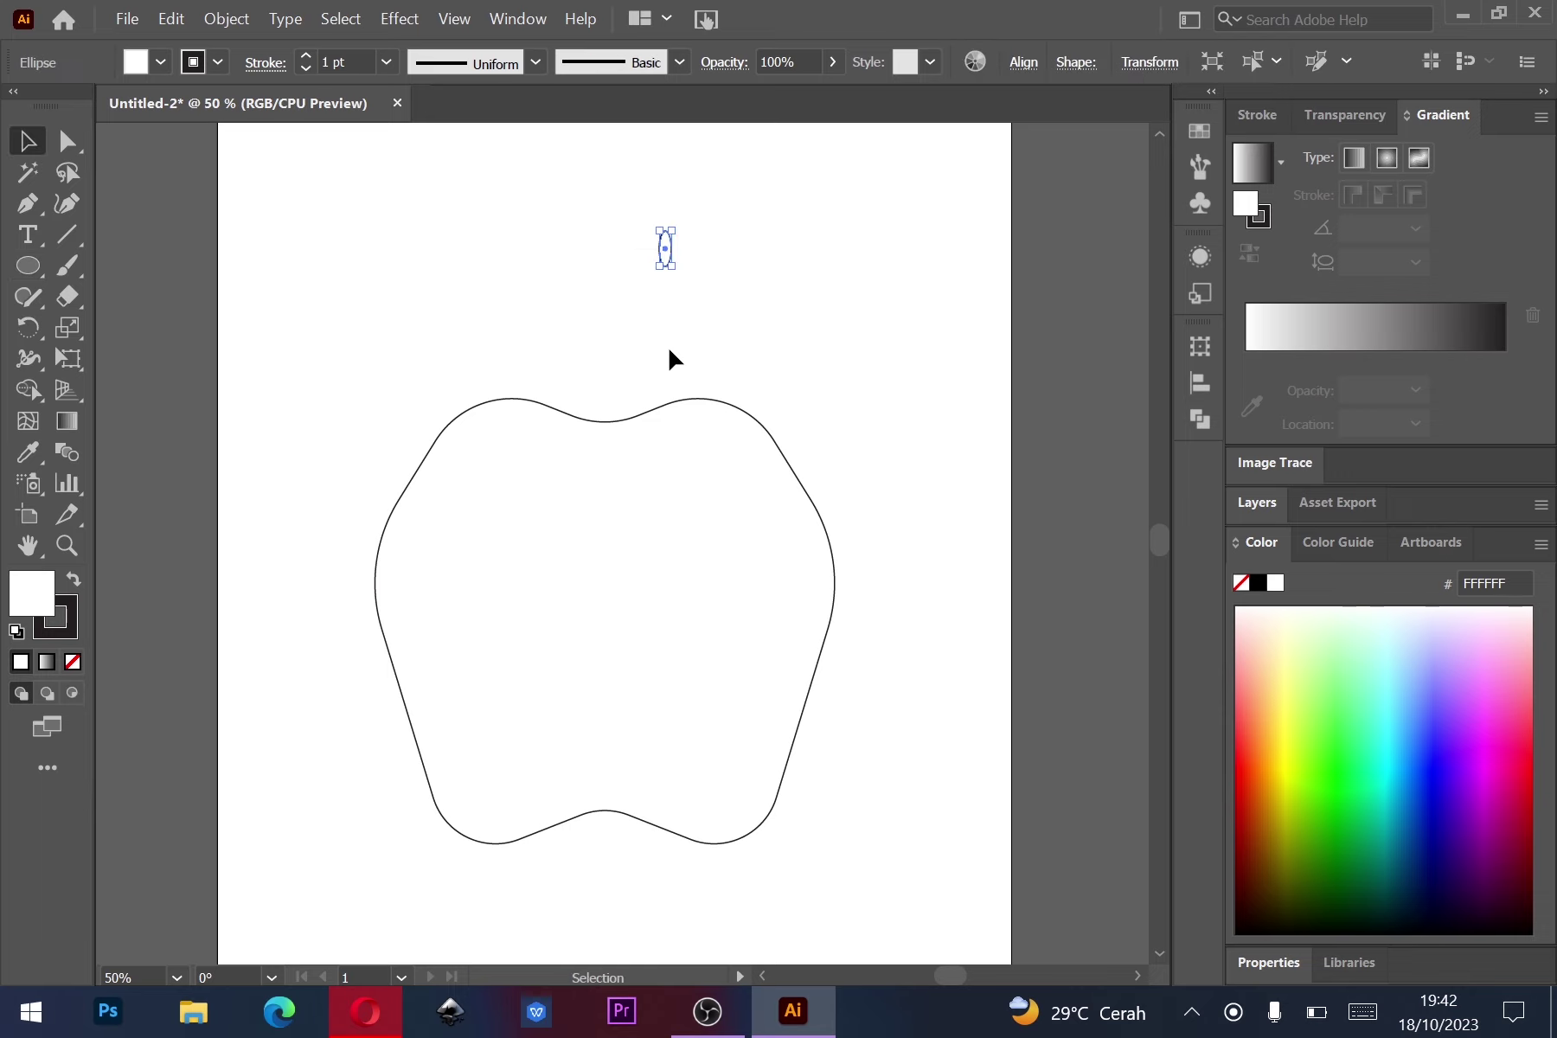
scroll(678, 354, up, 1)
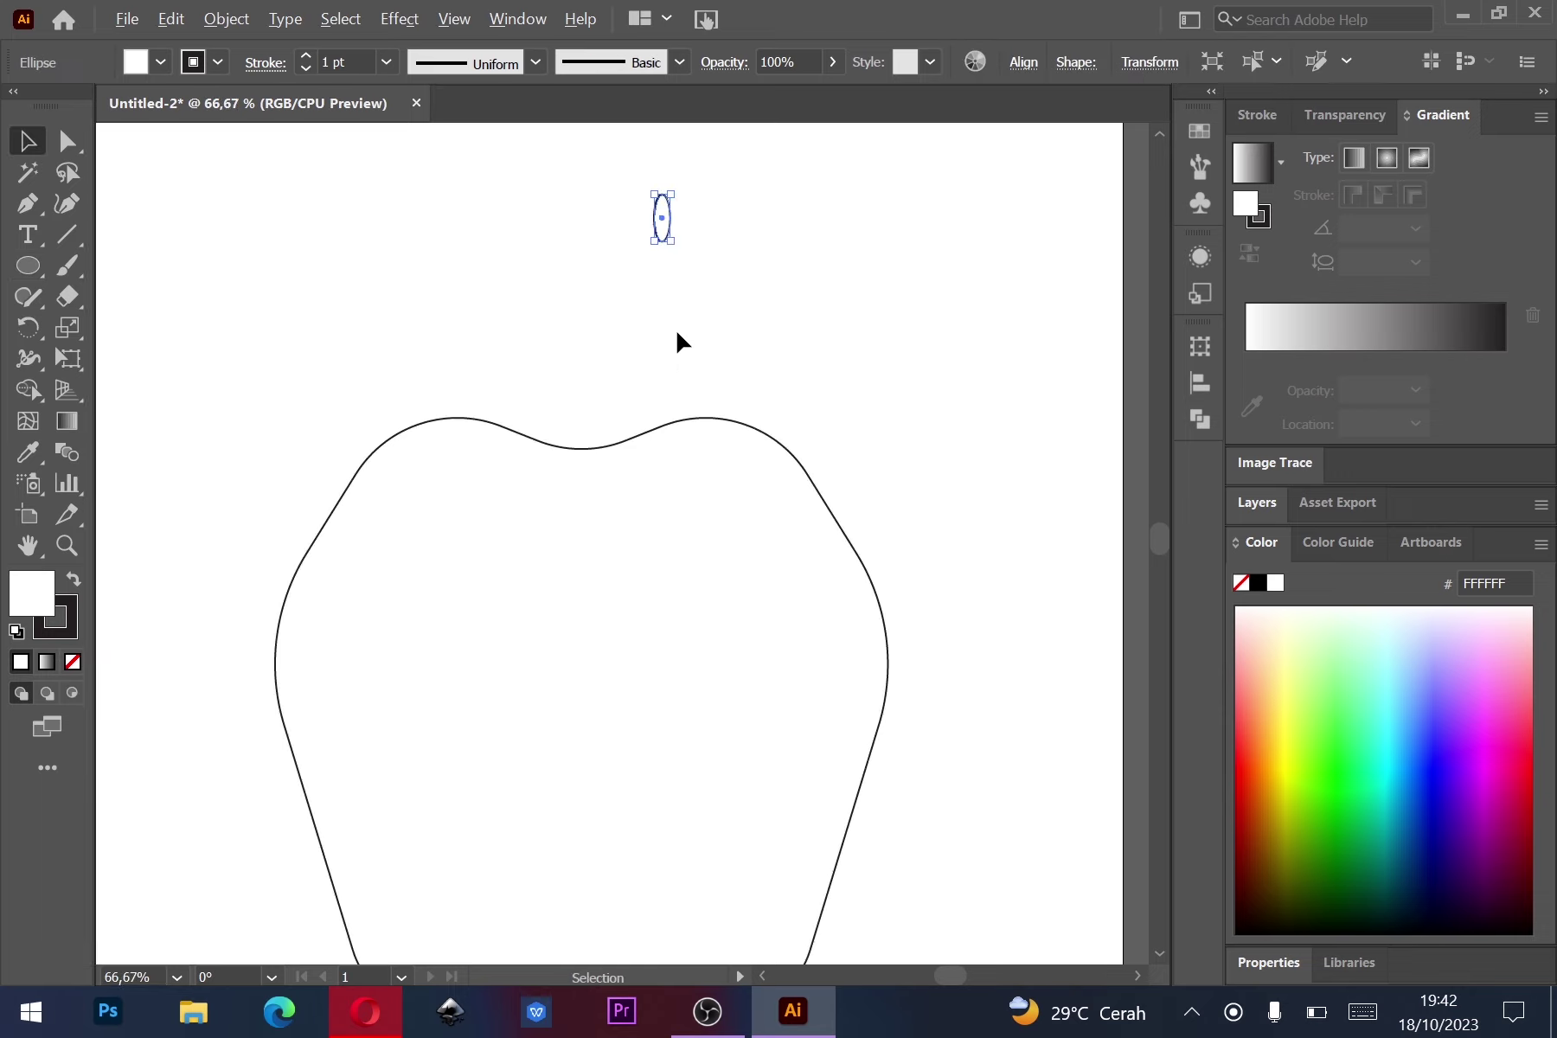
alt+scroll(673, 256, up, 3)
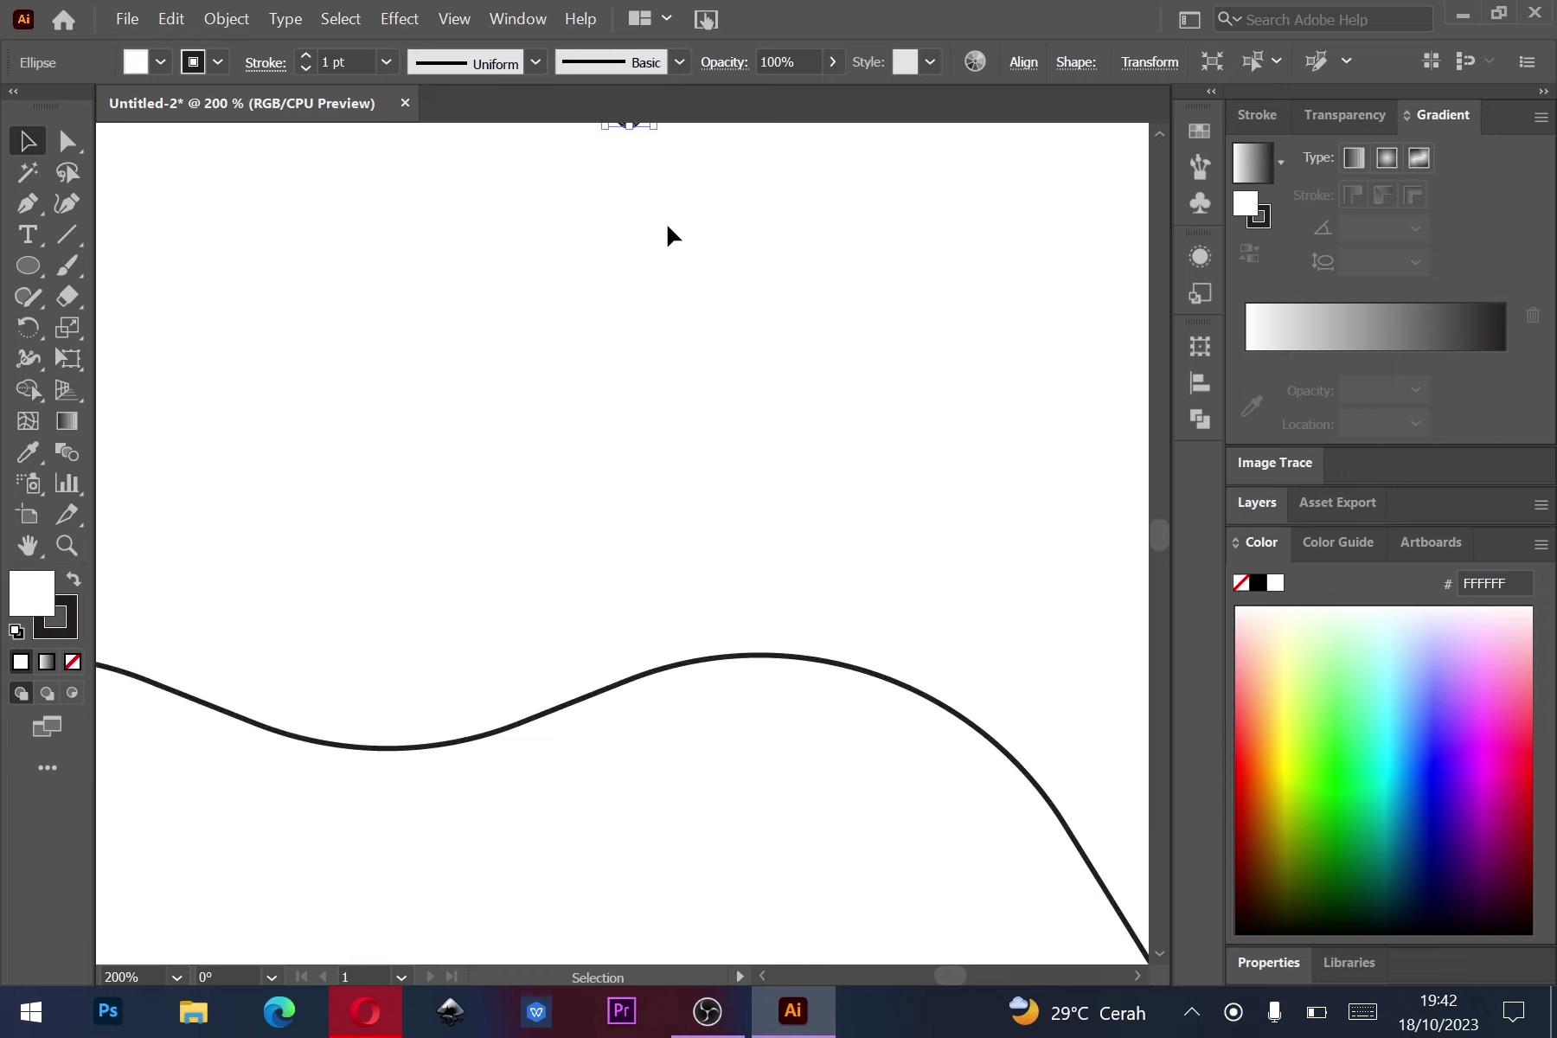
scroll(668, 233, up, 1)
drag(655, 198, 673, 186)
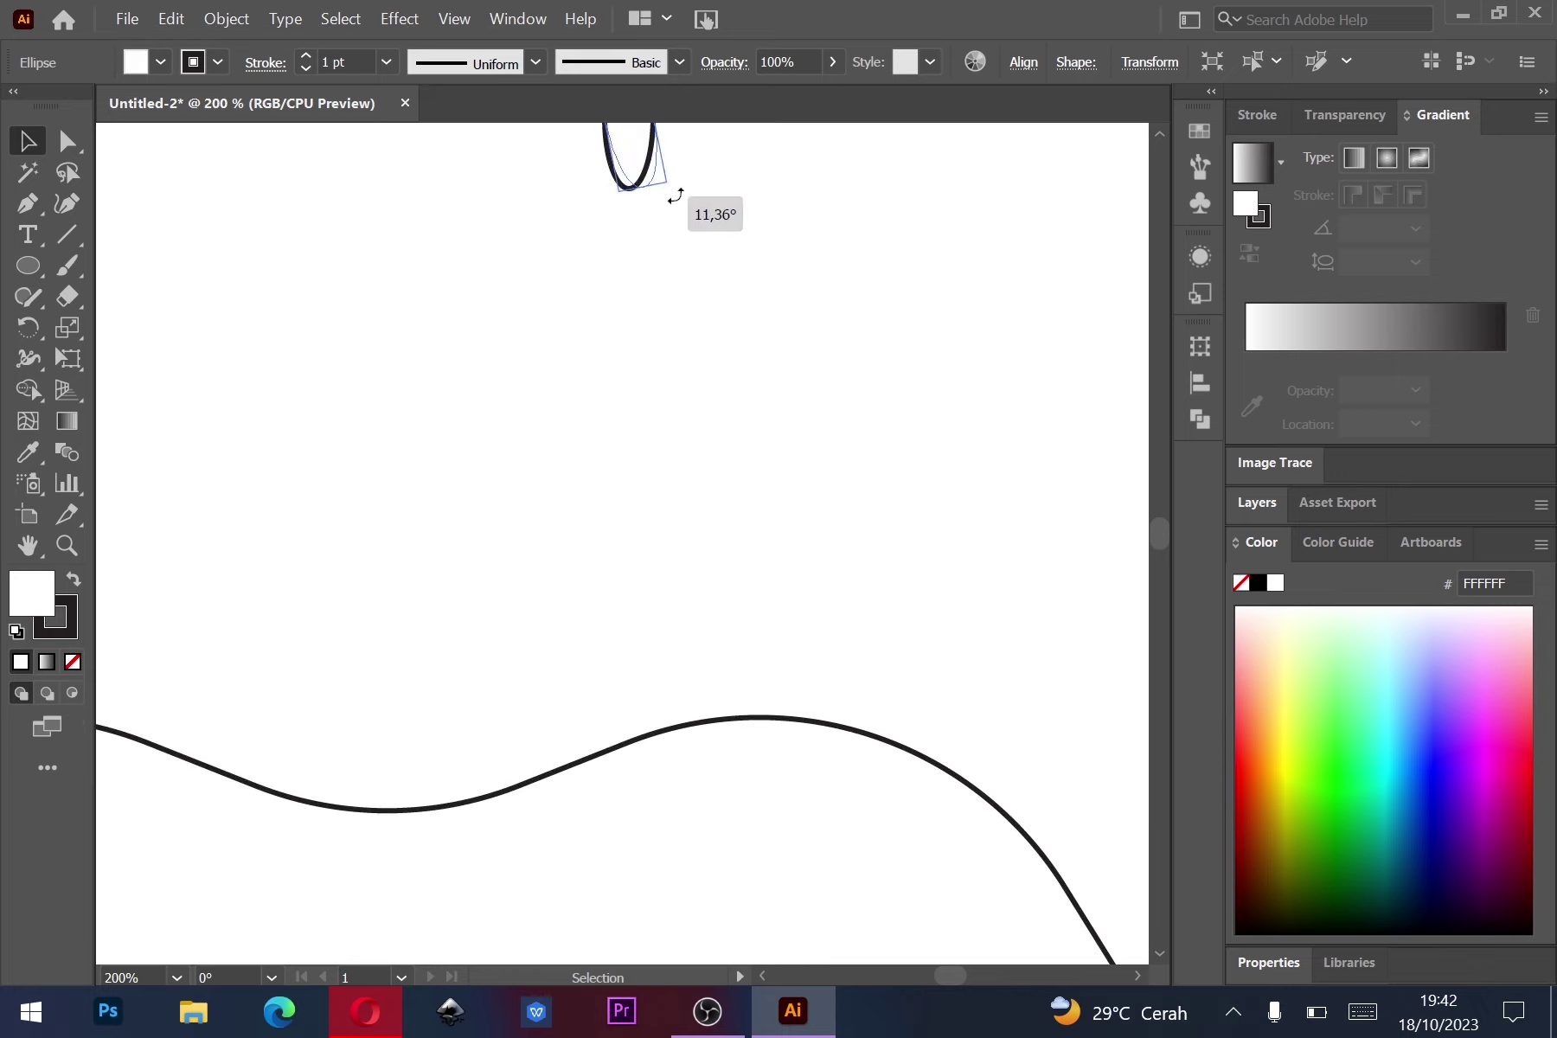
scroll(670, 173, up, 1)
scroll(671, 169, up, 1)
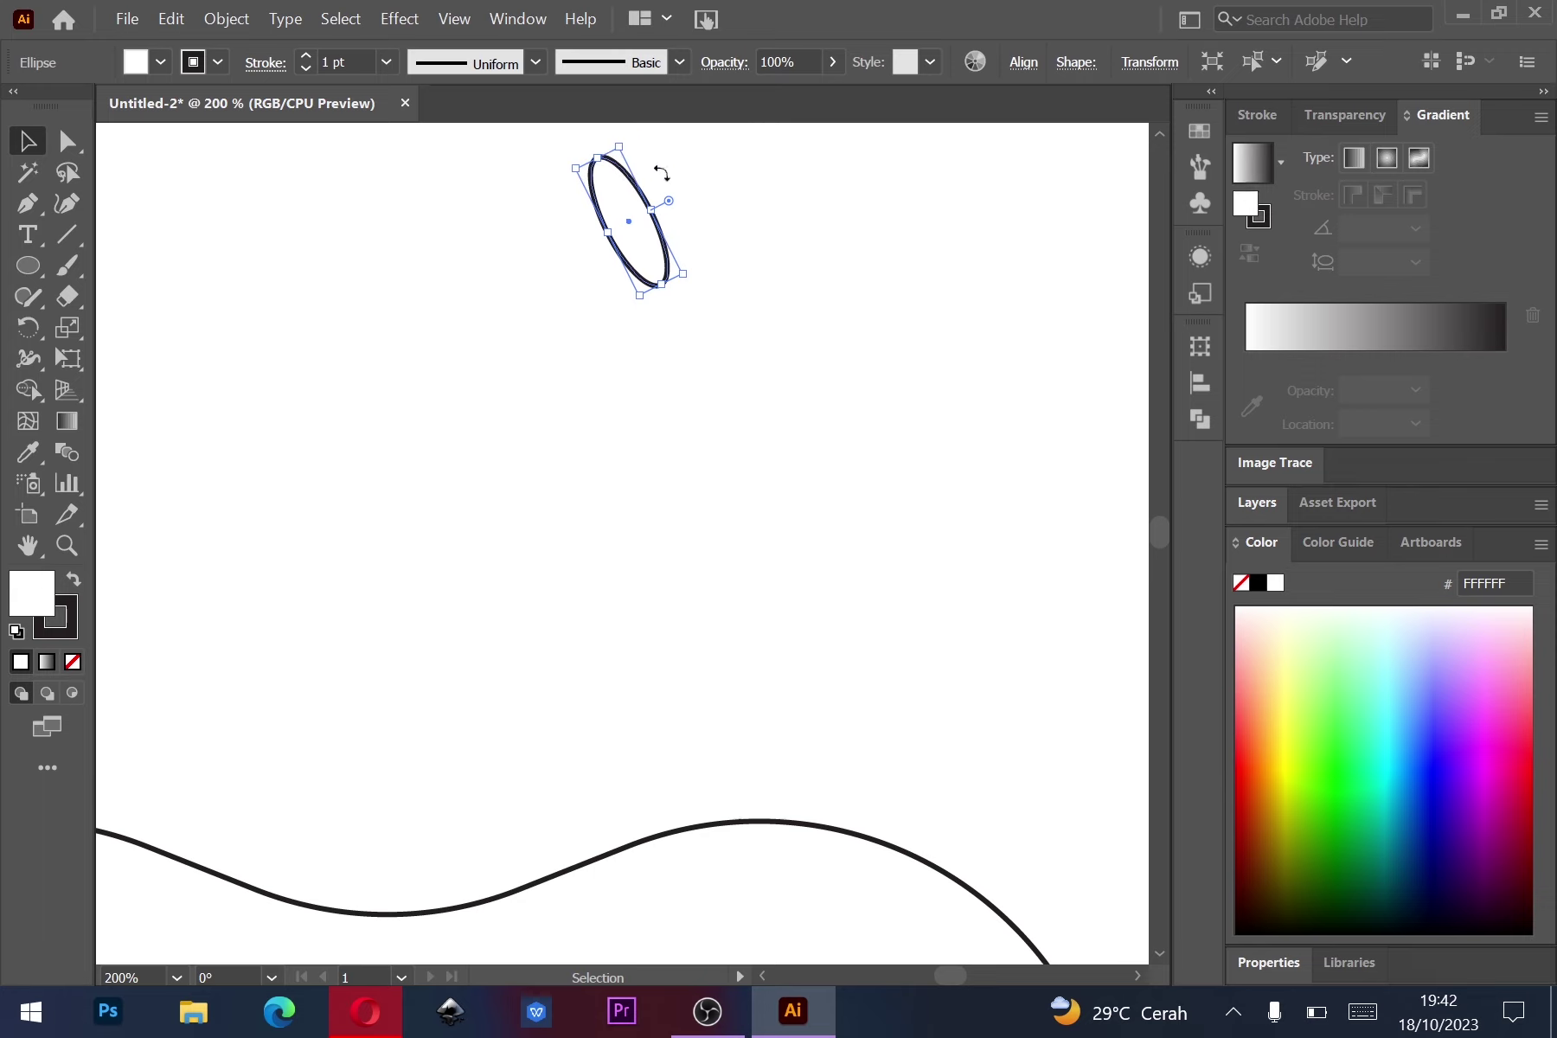
scroll(683, 225, up, 1)
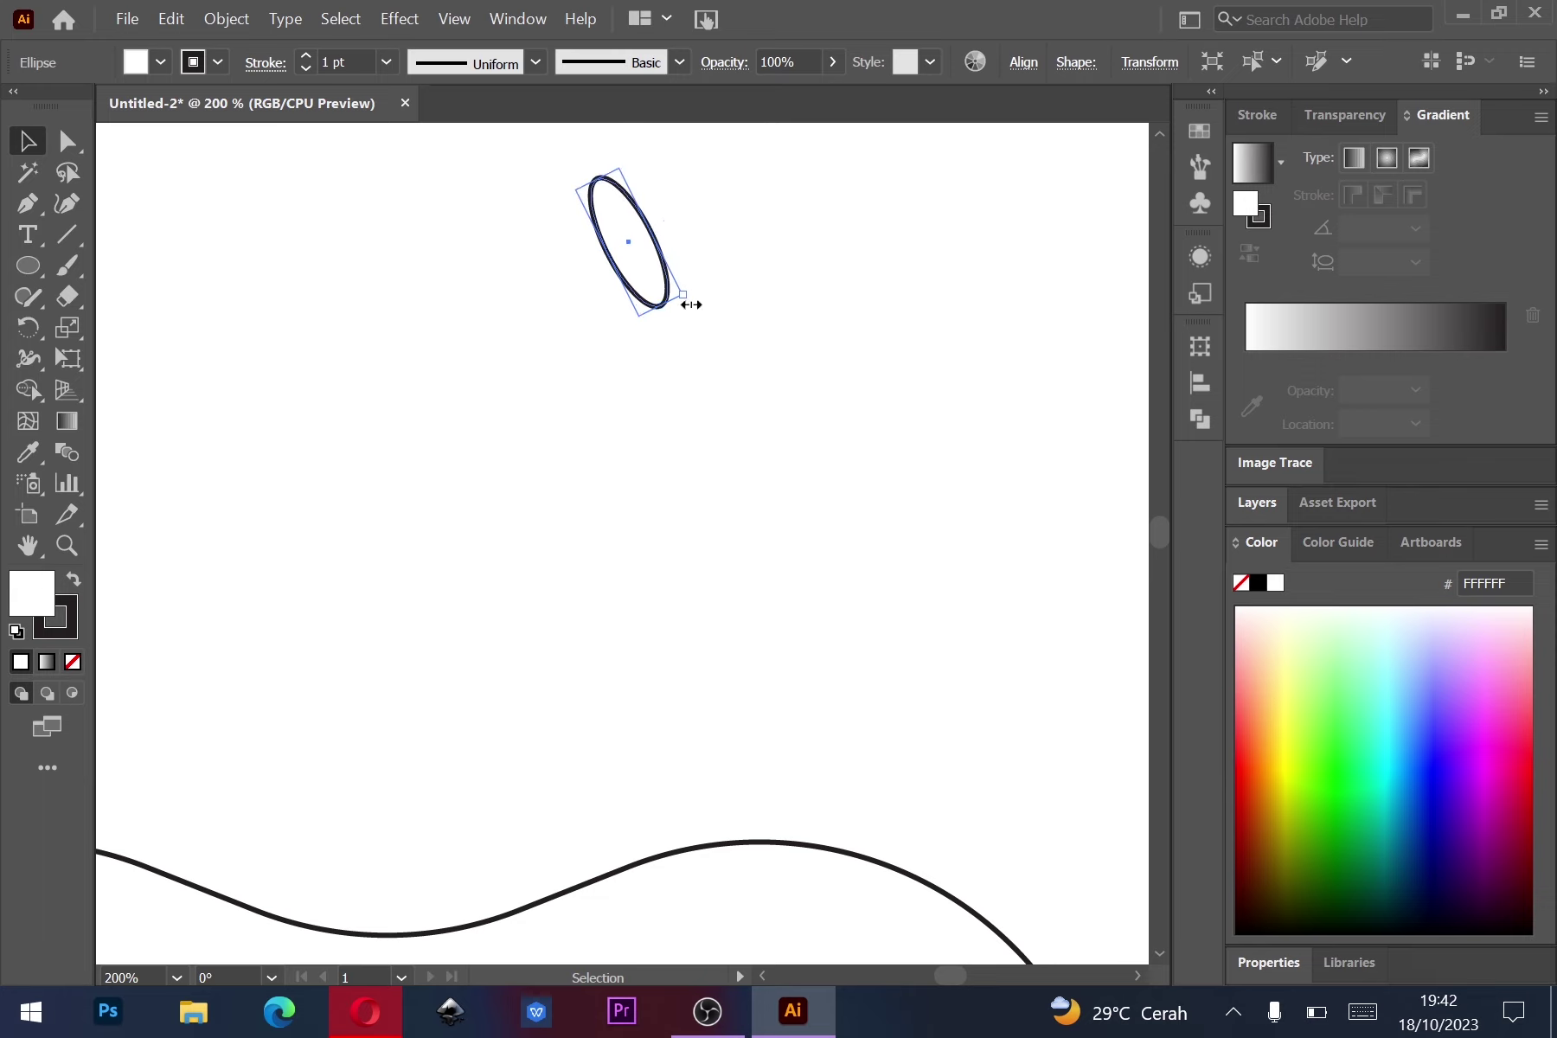
drag(688, 304, 692, 306)
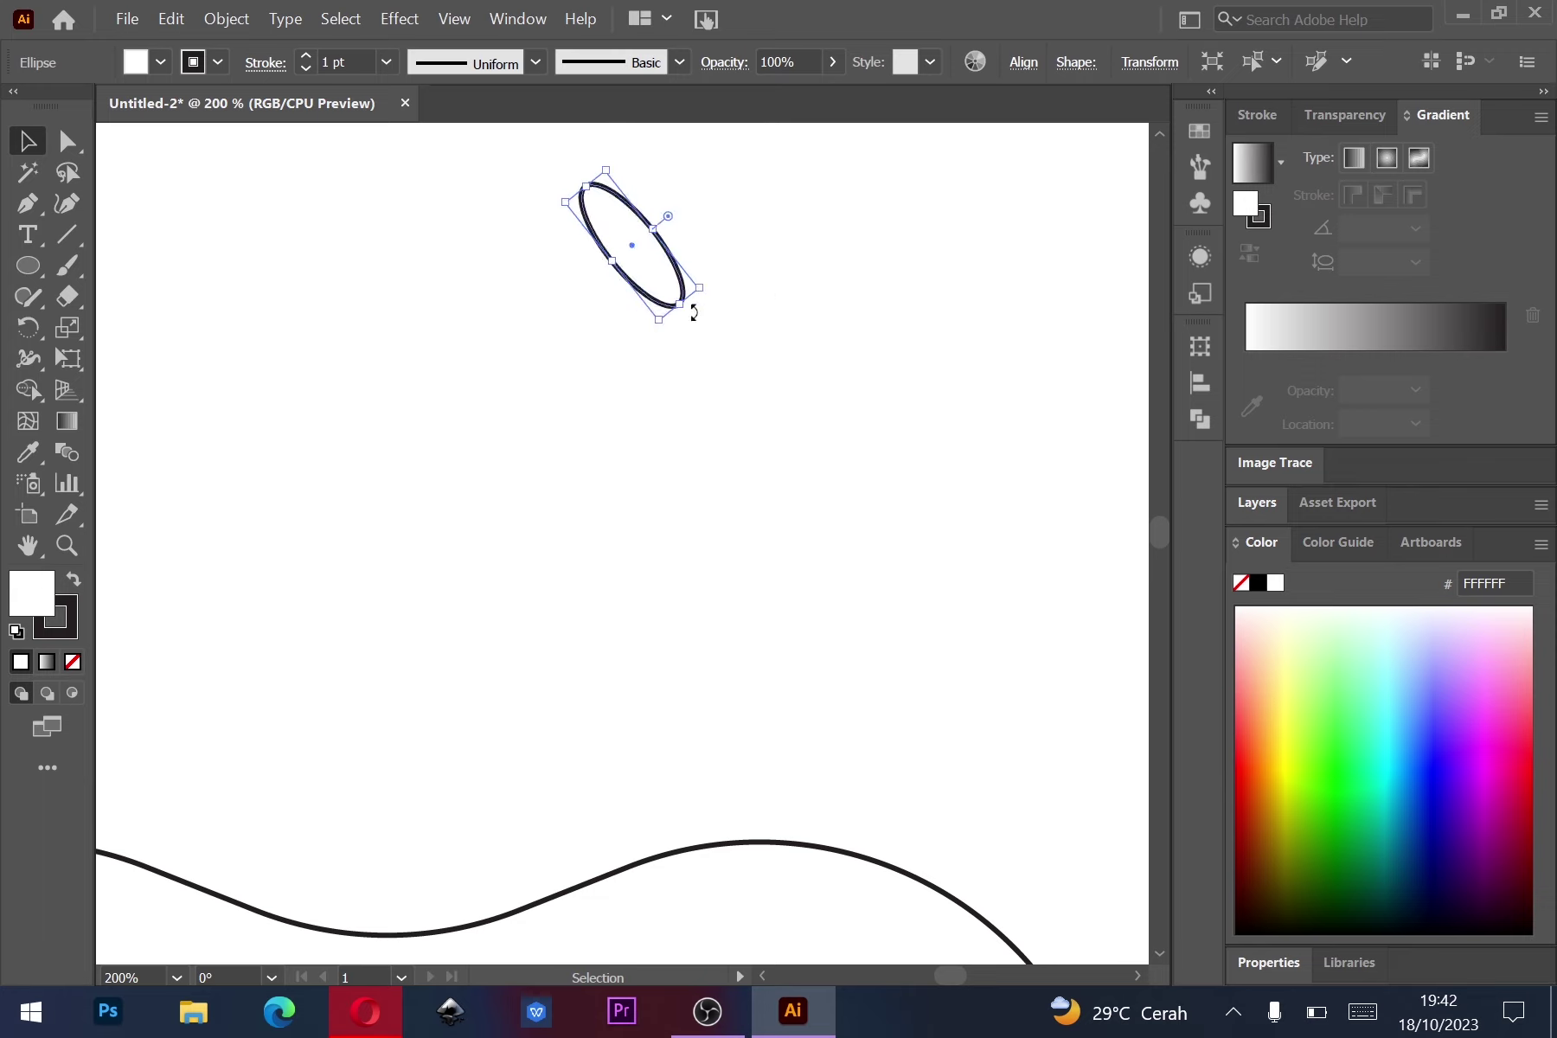
alt+scroll(688, 343, down, 1)
alt+scroll(688, 346, down, 1)
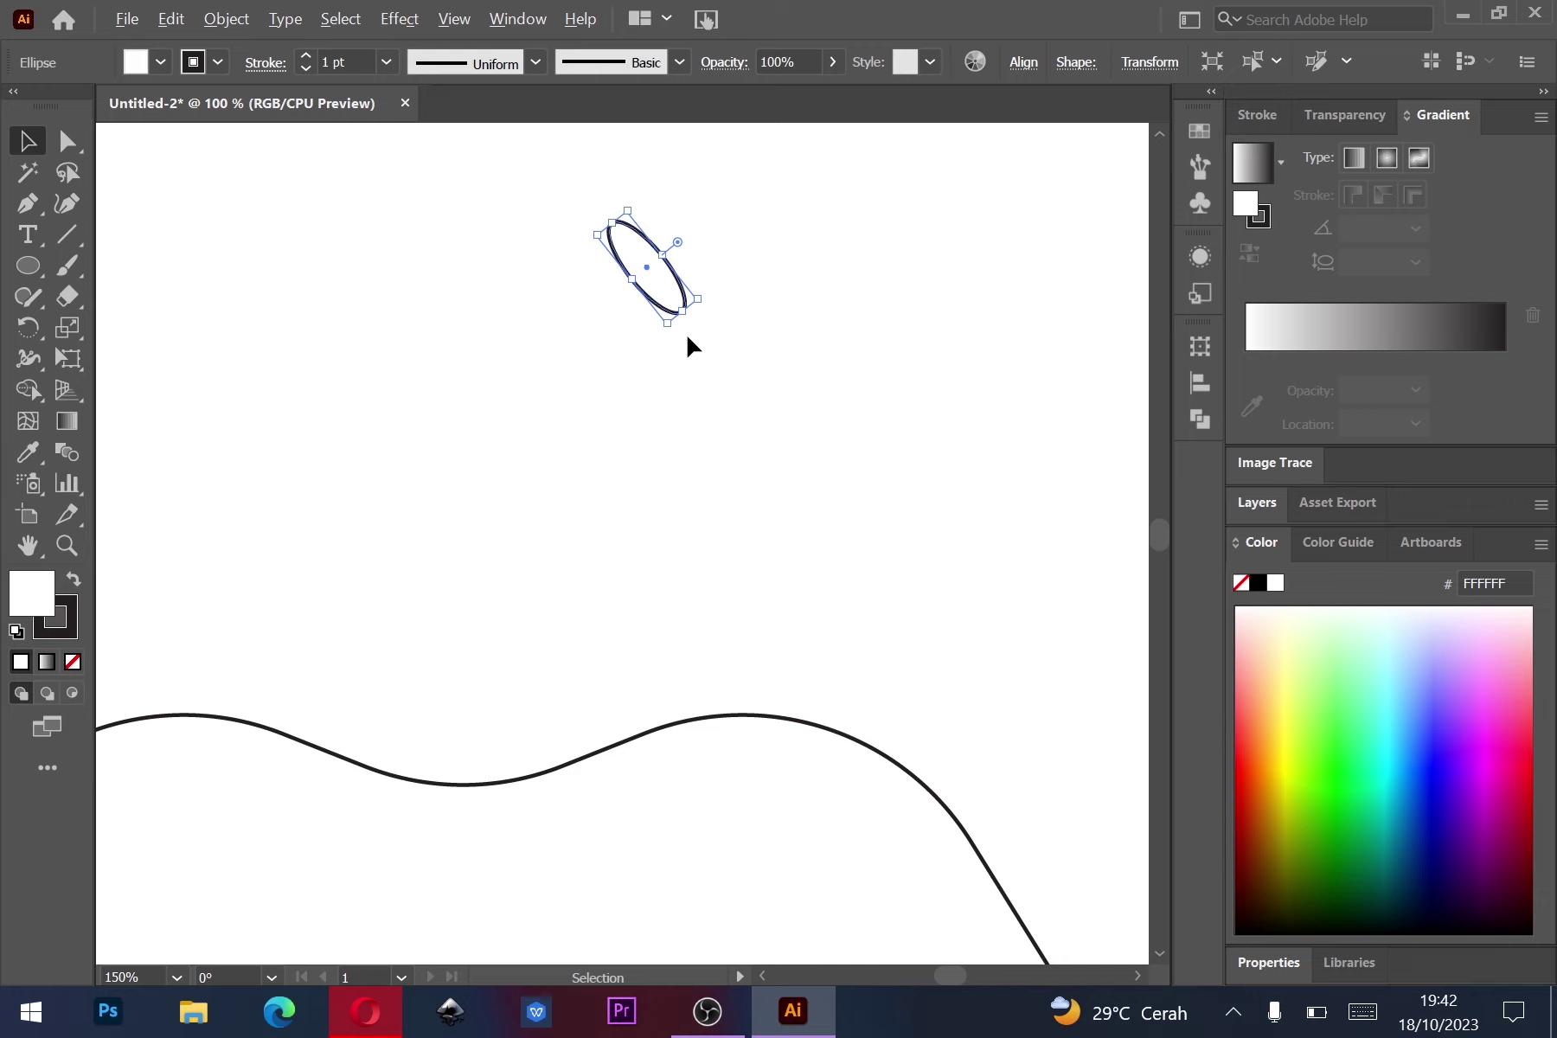
key(ctrl+minus)
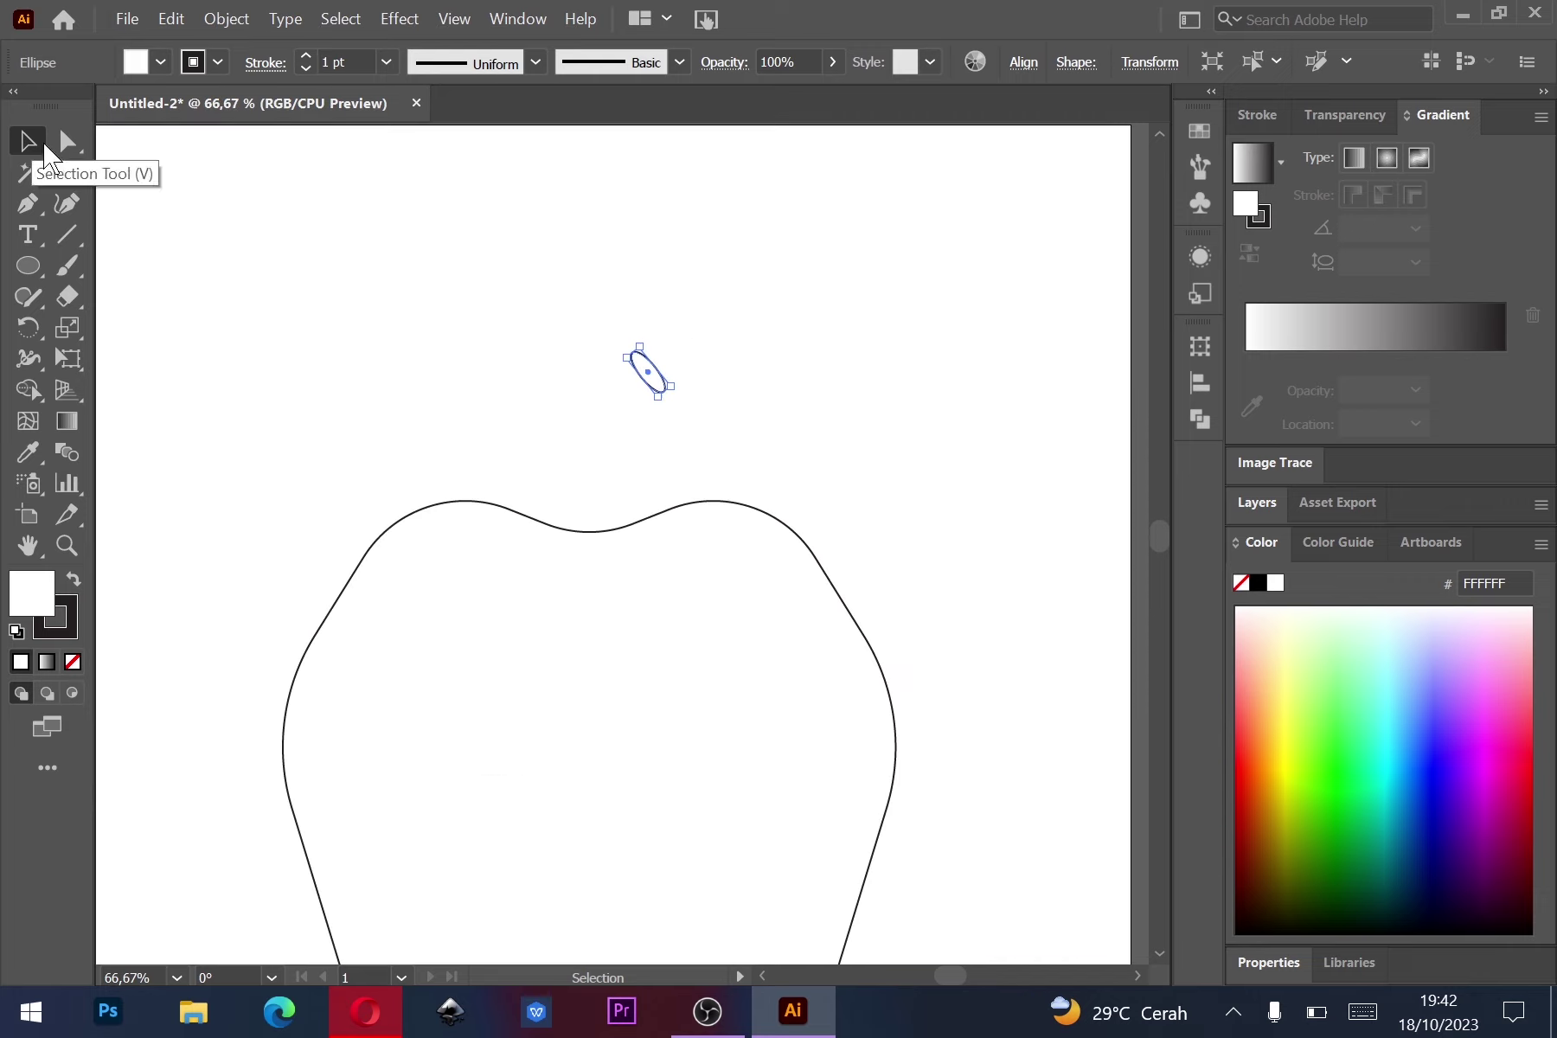
click(327, 256)
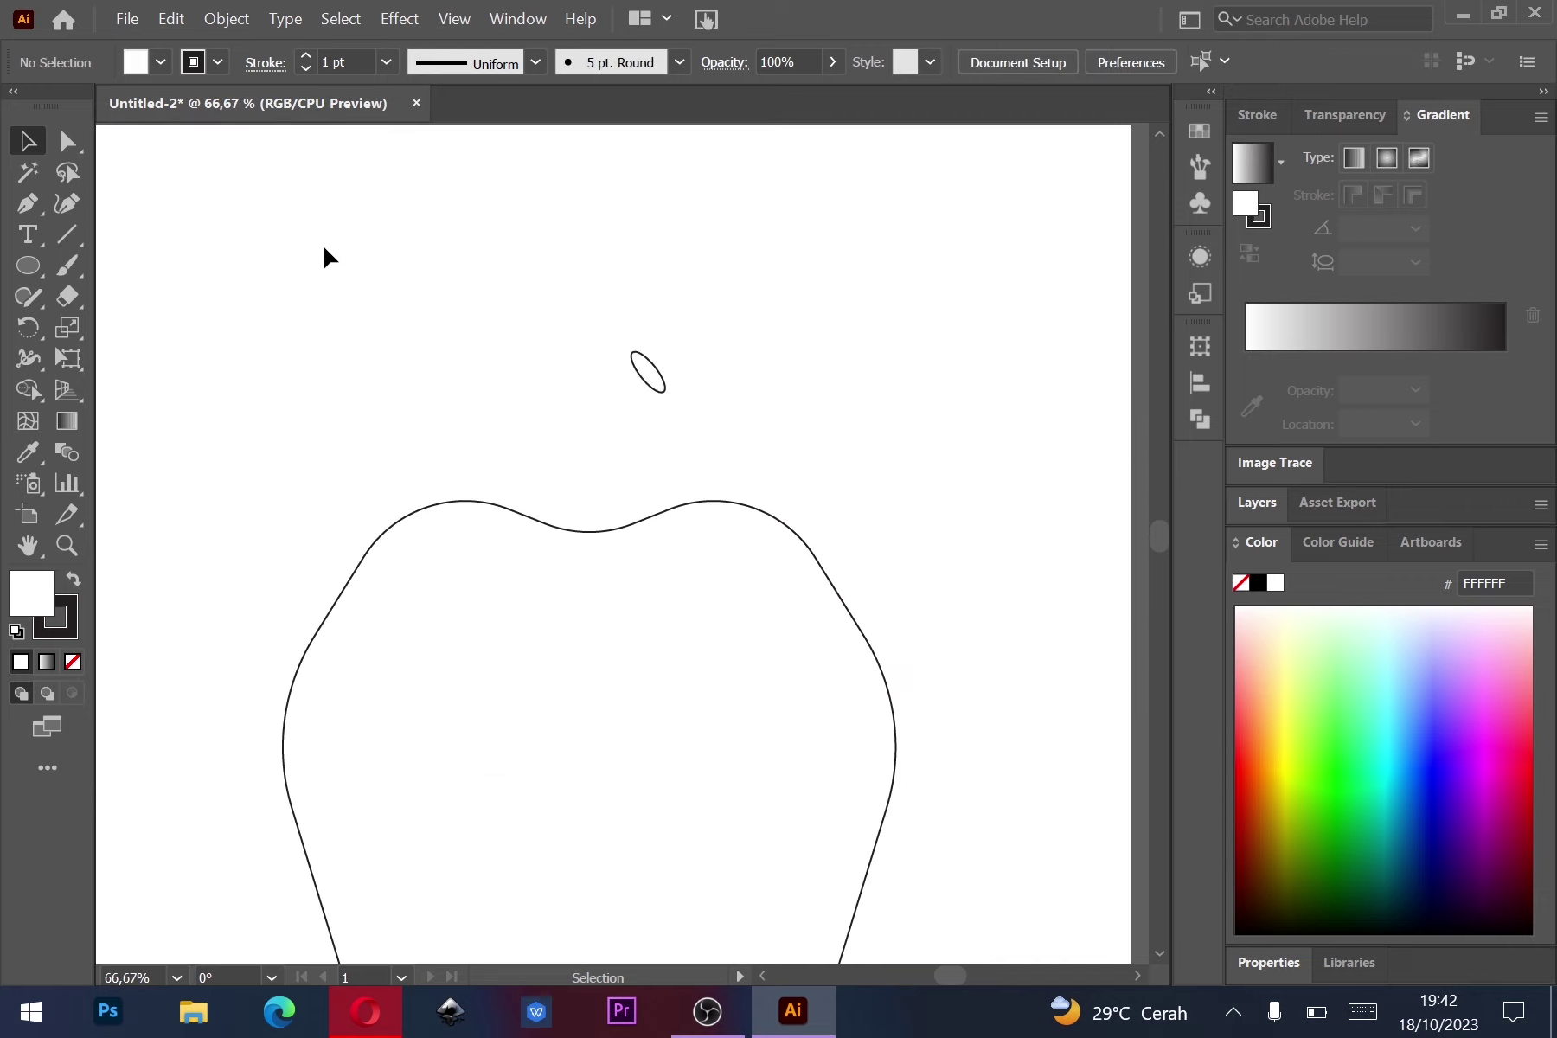
Draw both curved stem sides with the Pen tool from the ellipse down to the apple's top dip.
click(27, 202)
click(632, 352)
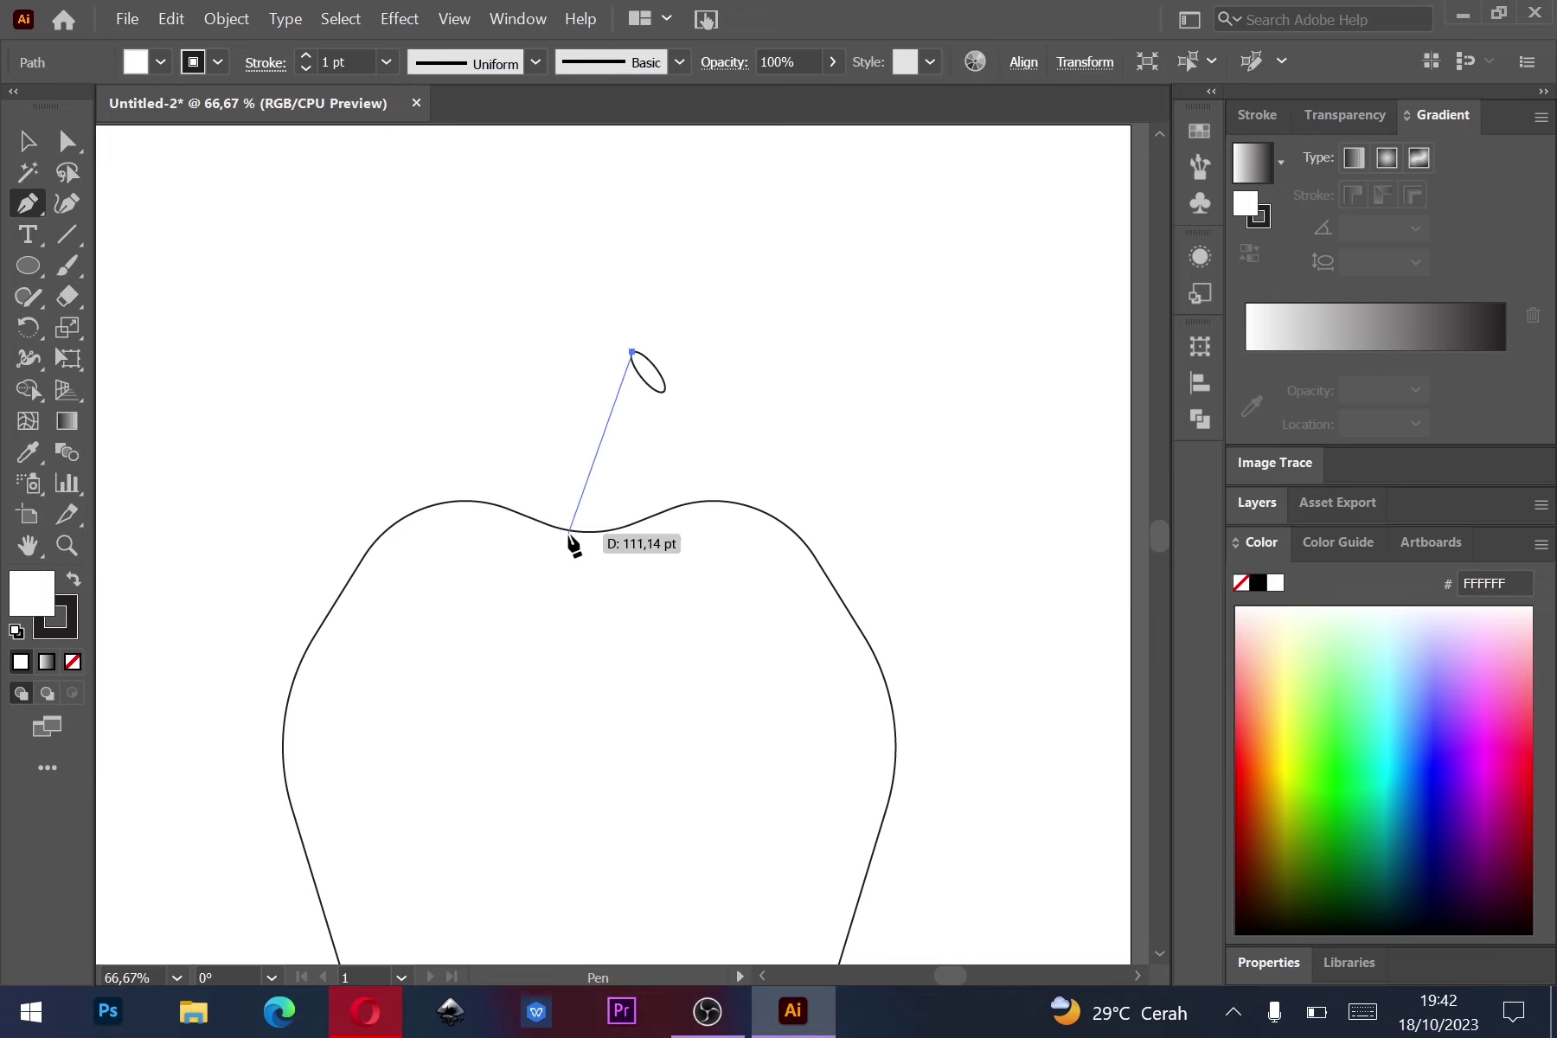
mouse_move(569, 532)
mouse_down()
mouse_move(586, 642)
mouse_move(362, 428)
mouse_up()
click(27, 140)
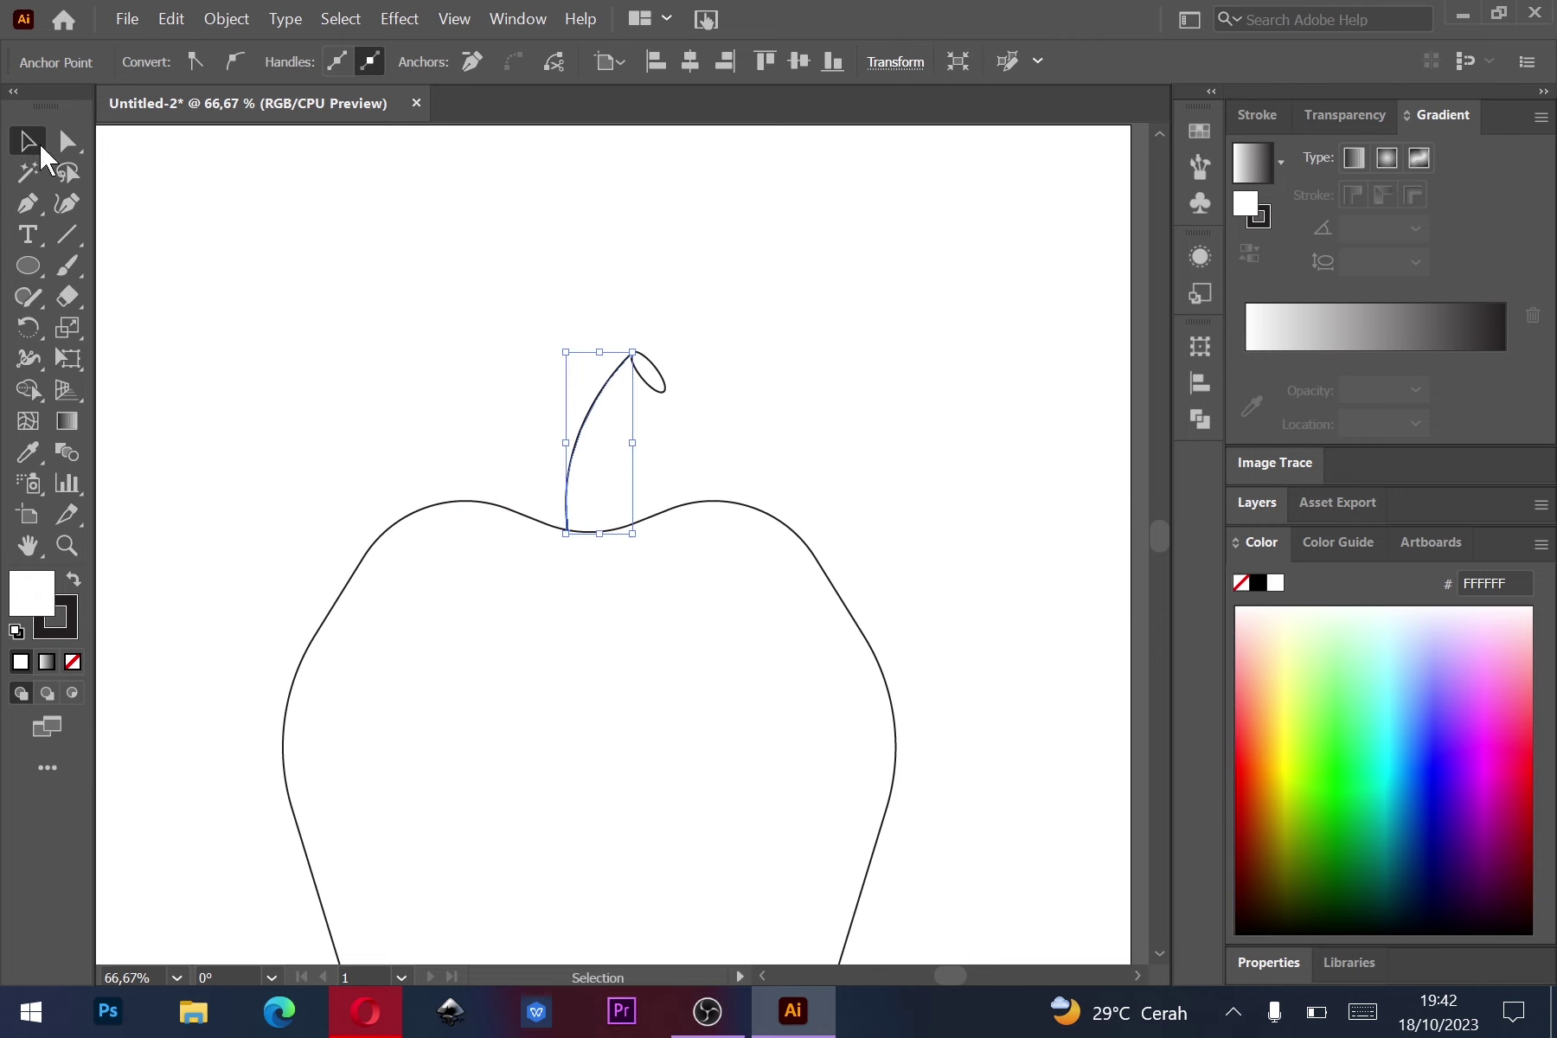
click(28, 203)
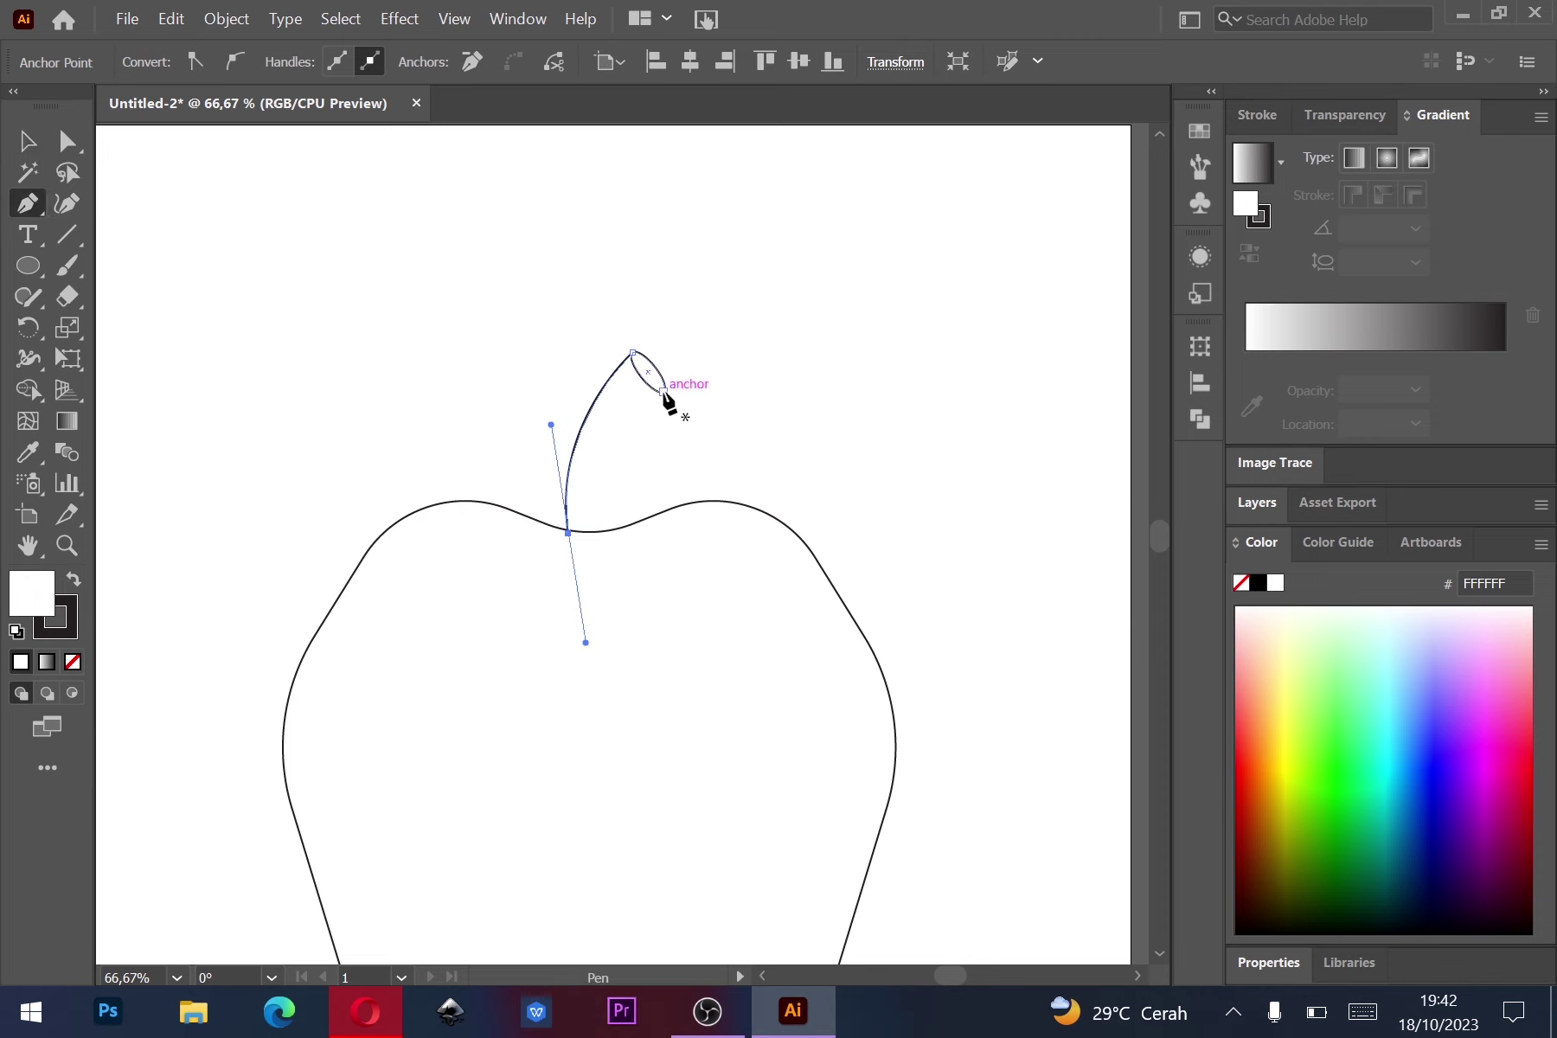
click(662, 391)
drag(601, 538, 638, 613)
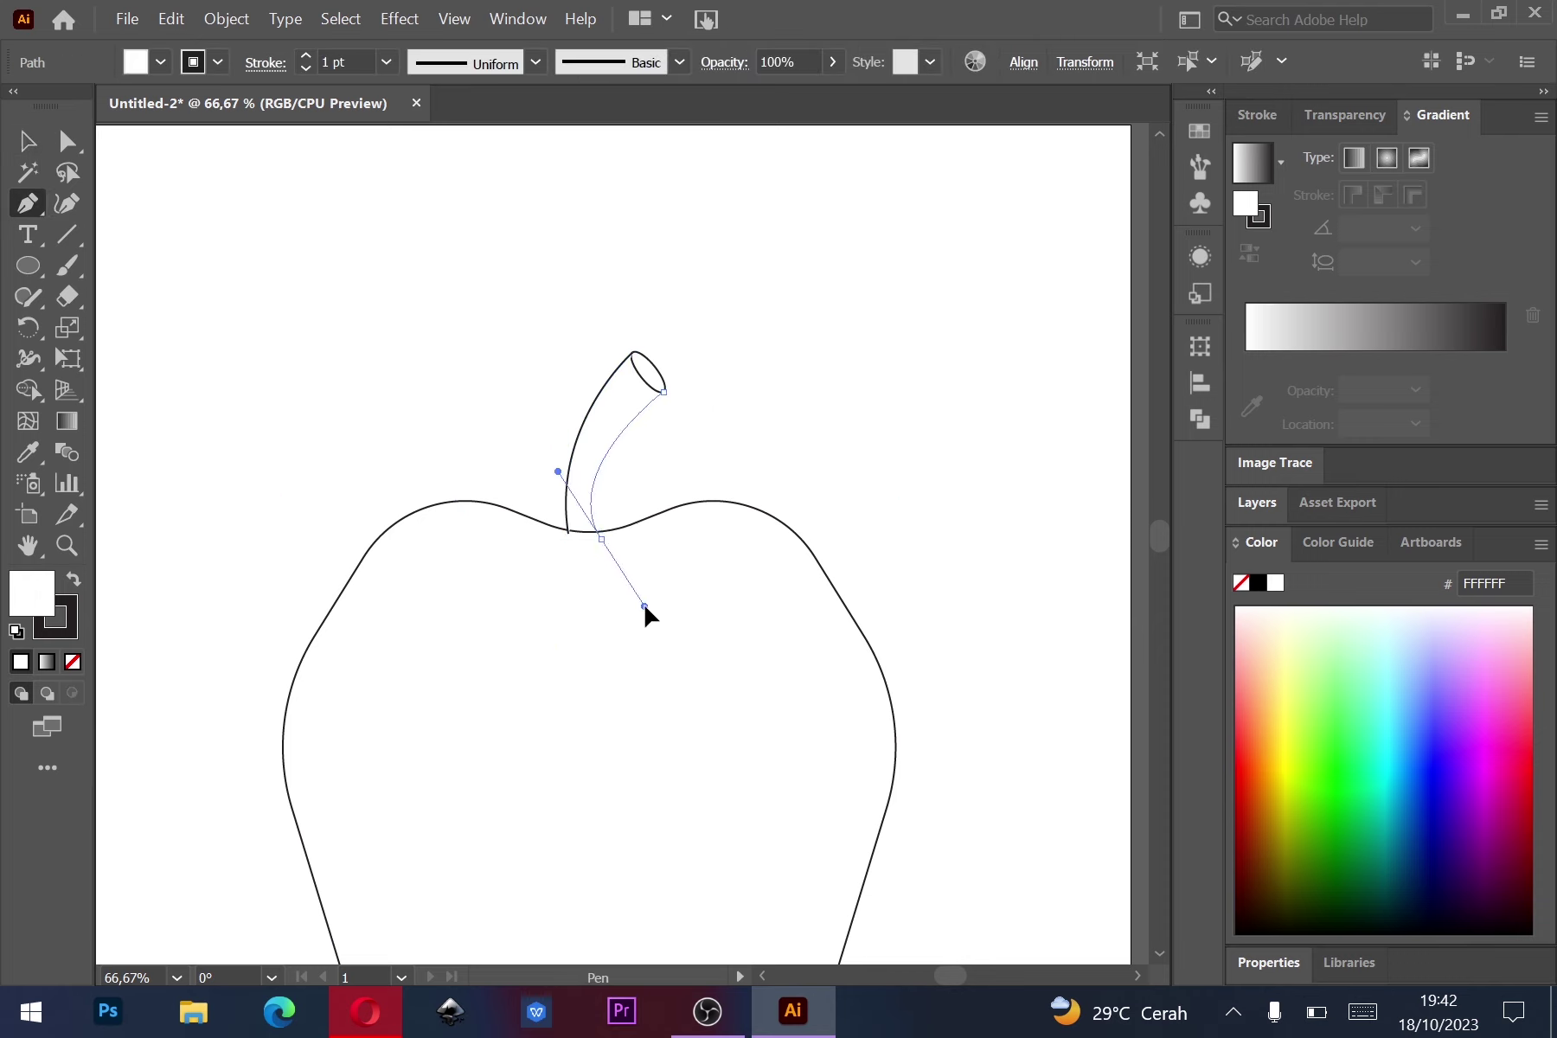
key(v)
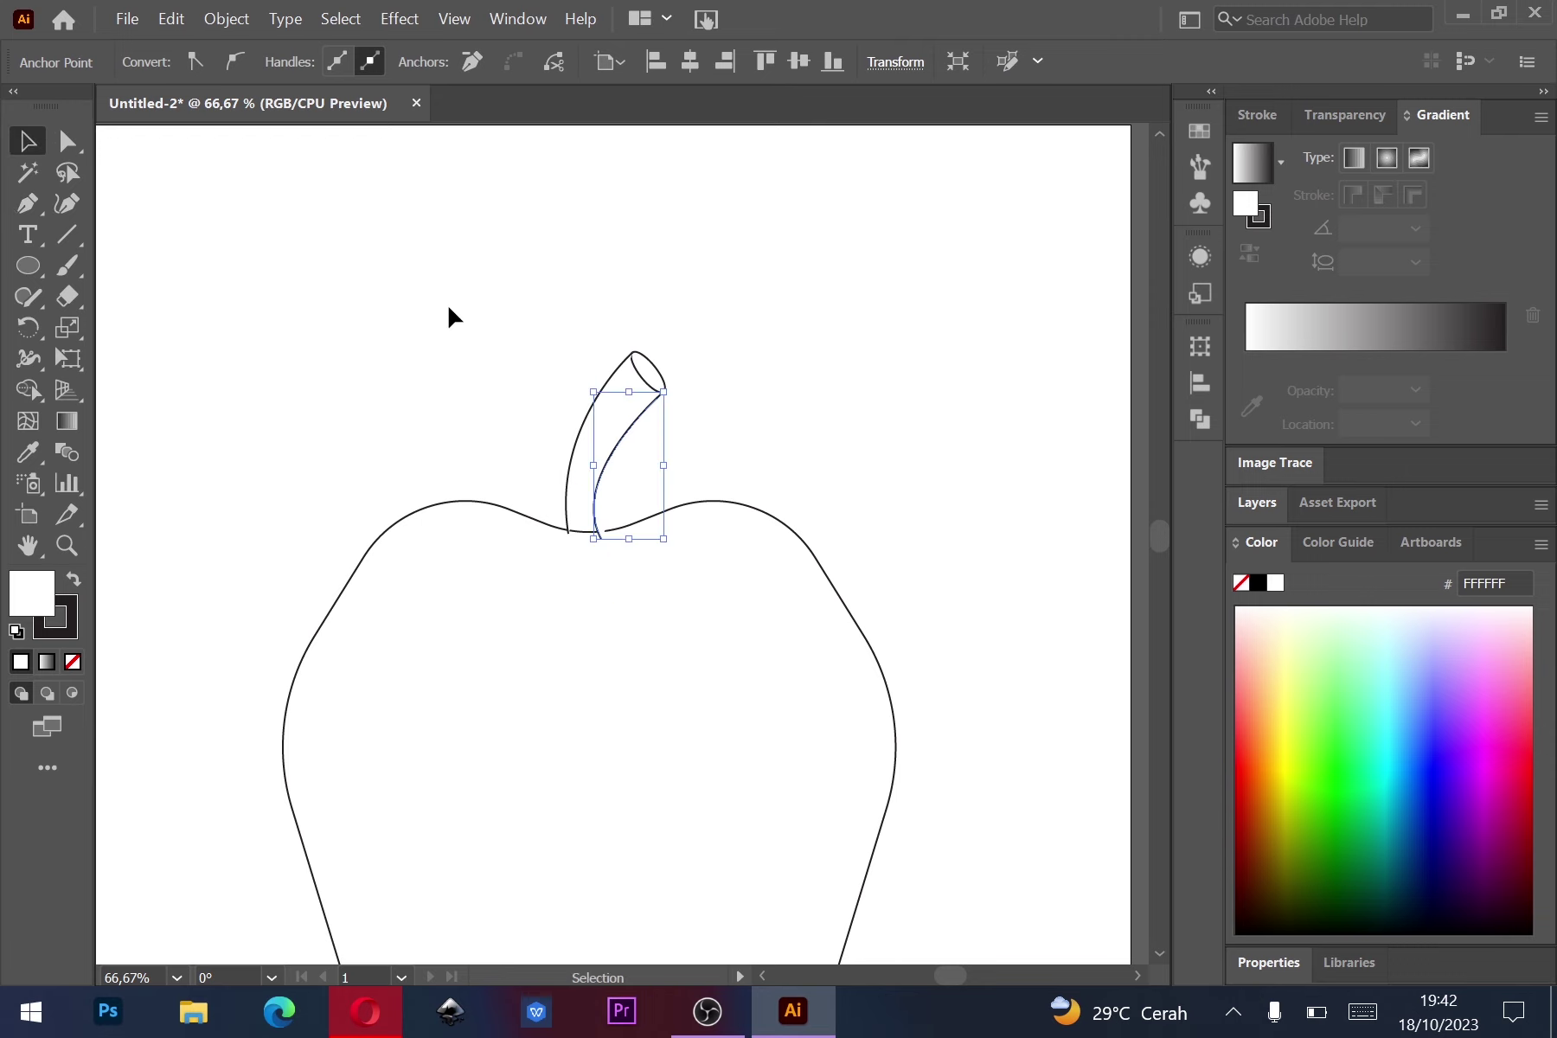
click(453, 317)
Select both stem sides and the ellipse tip and nudge the stem slightly into place.
drag(510, 330, 662, 450)
drag(605, 395, 617, 403)
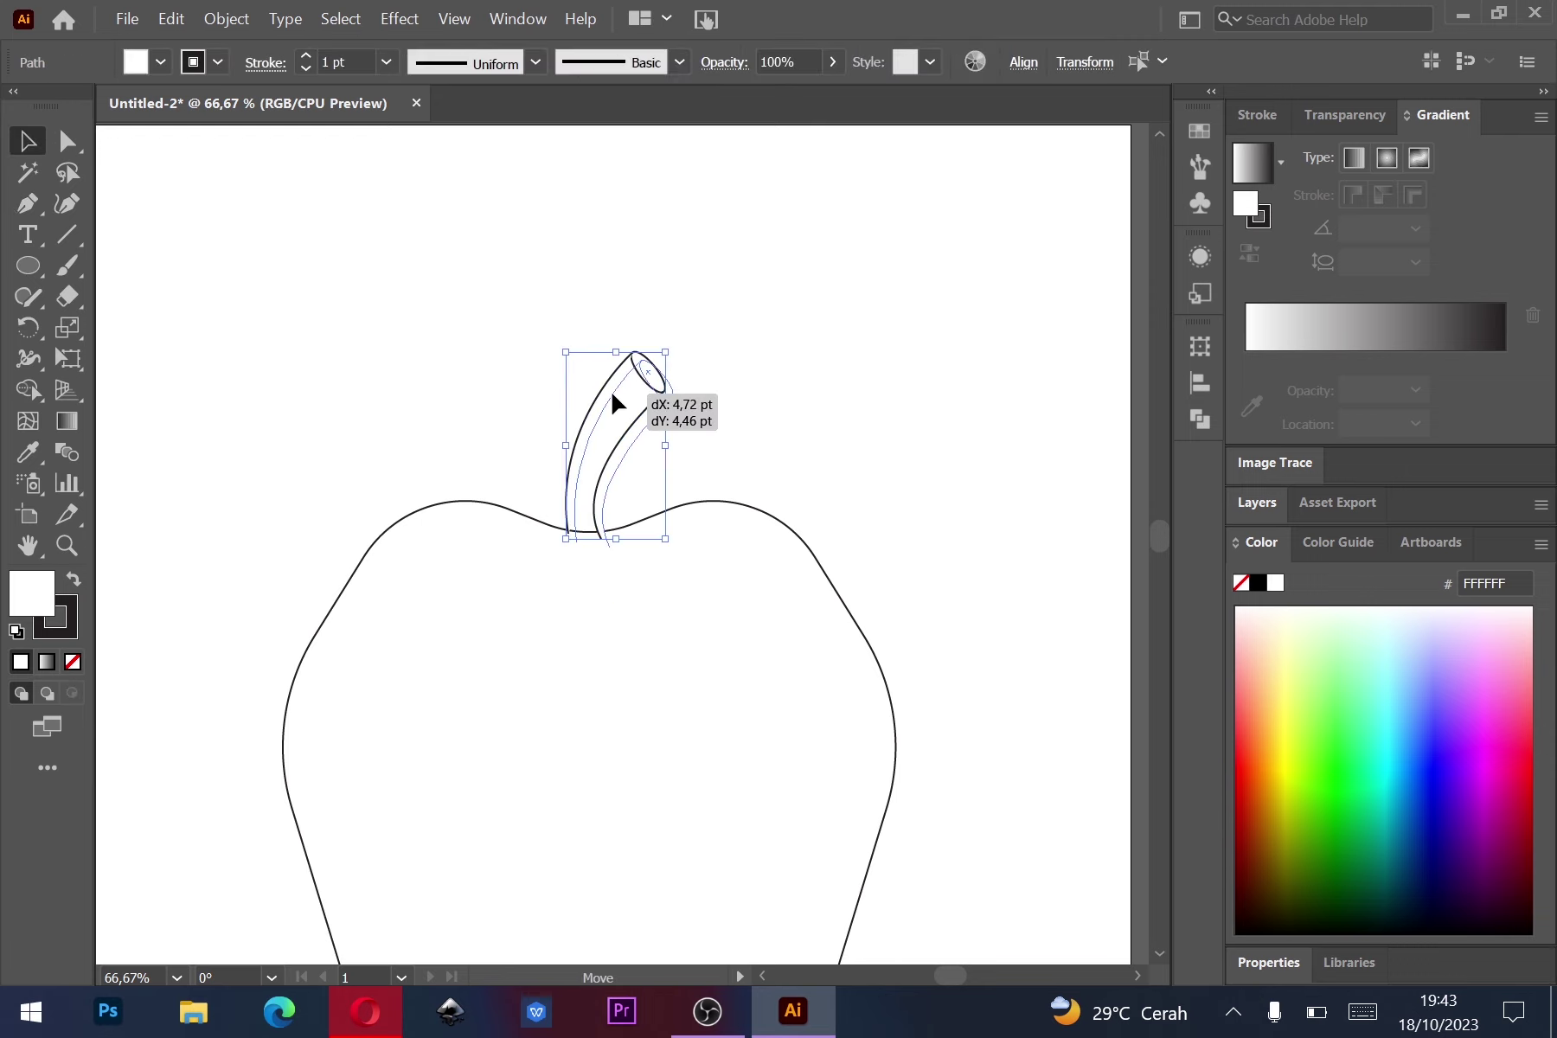
click(553, 344)
scroll(598, 393, down, 2)
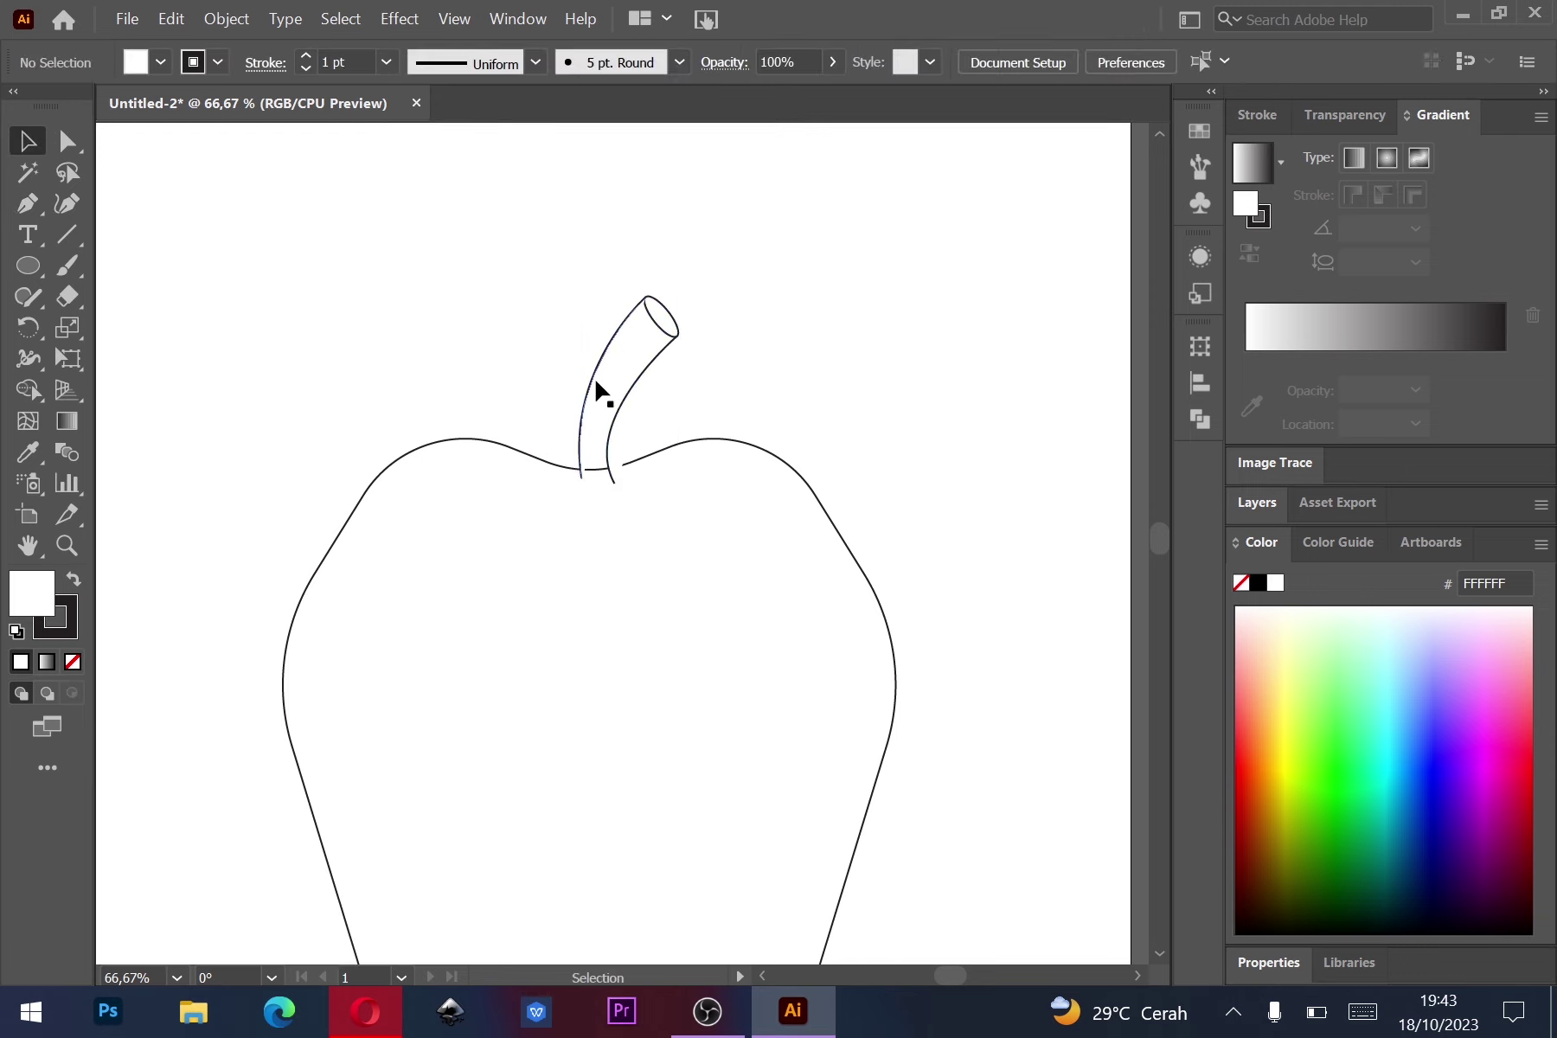
scroll(597, 390, down, 1)
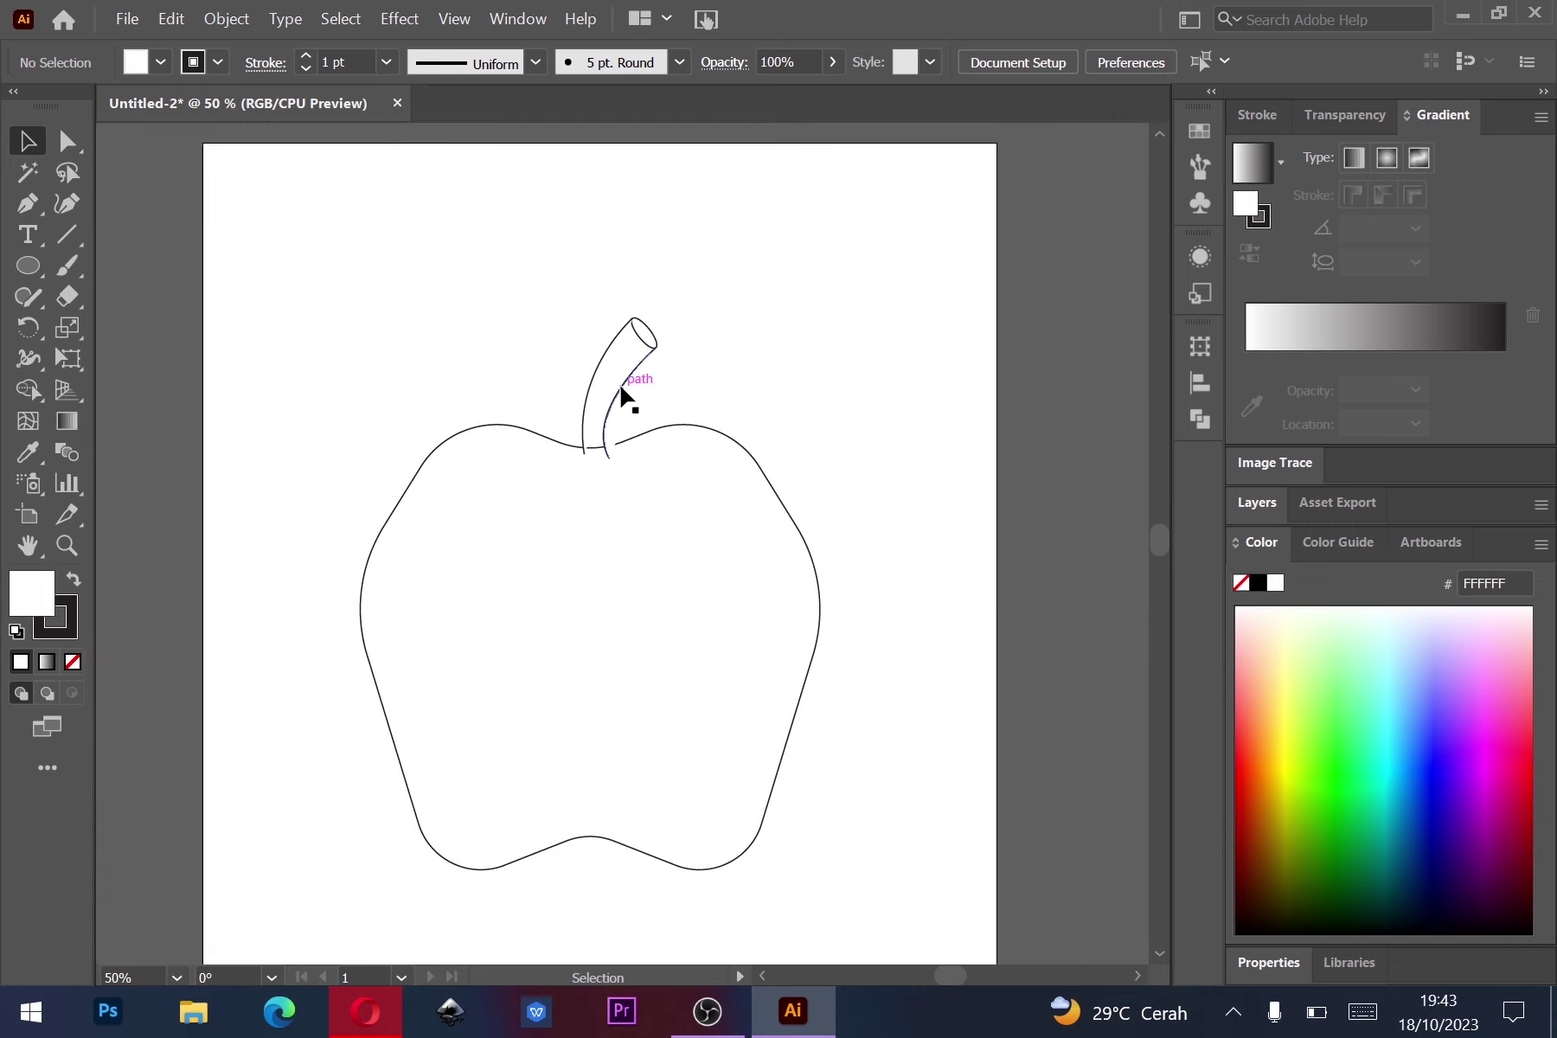
Select the entire apple drawing and set both its Fill and Stroke to None.
drag(314, 240, 859, 829)
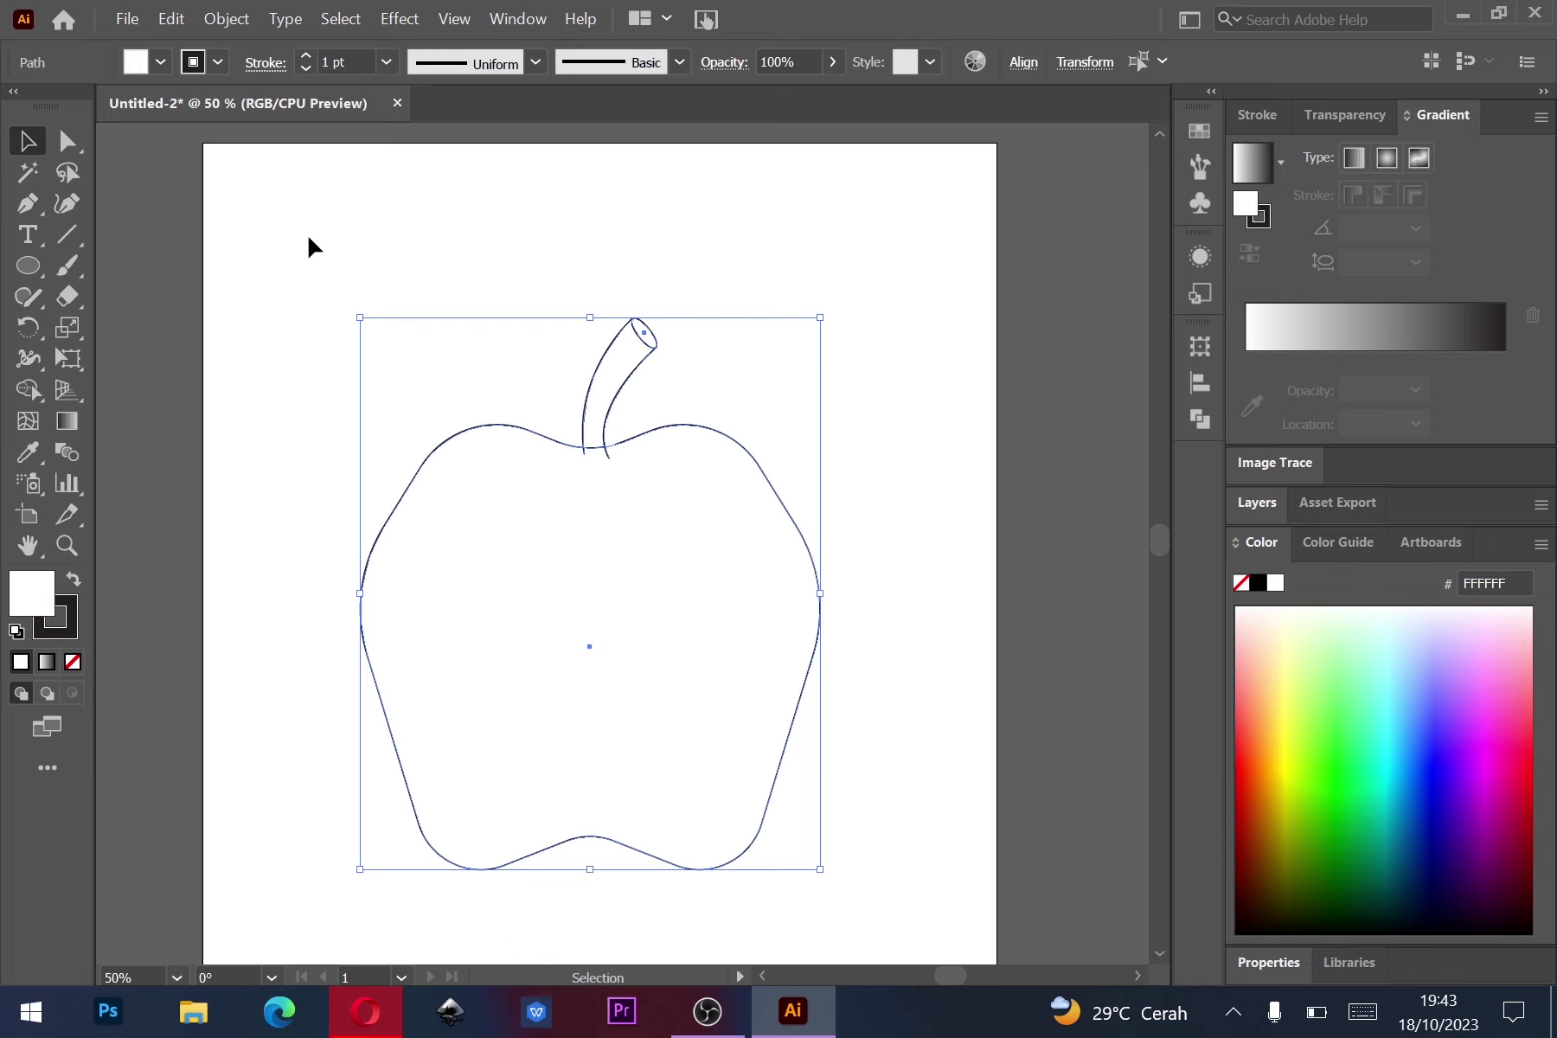
click(161, 62)
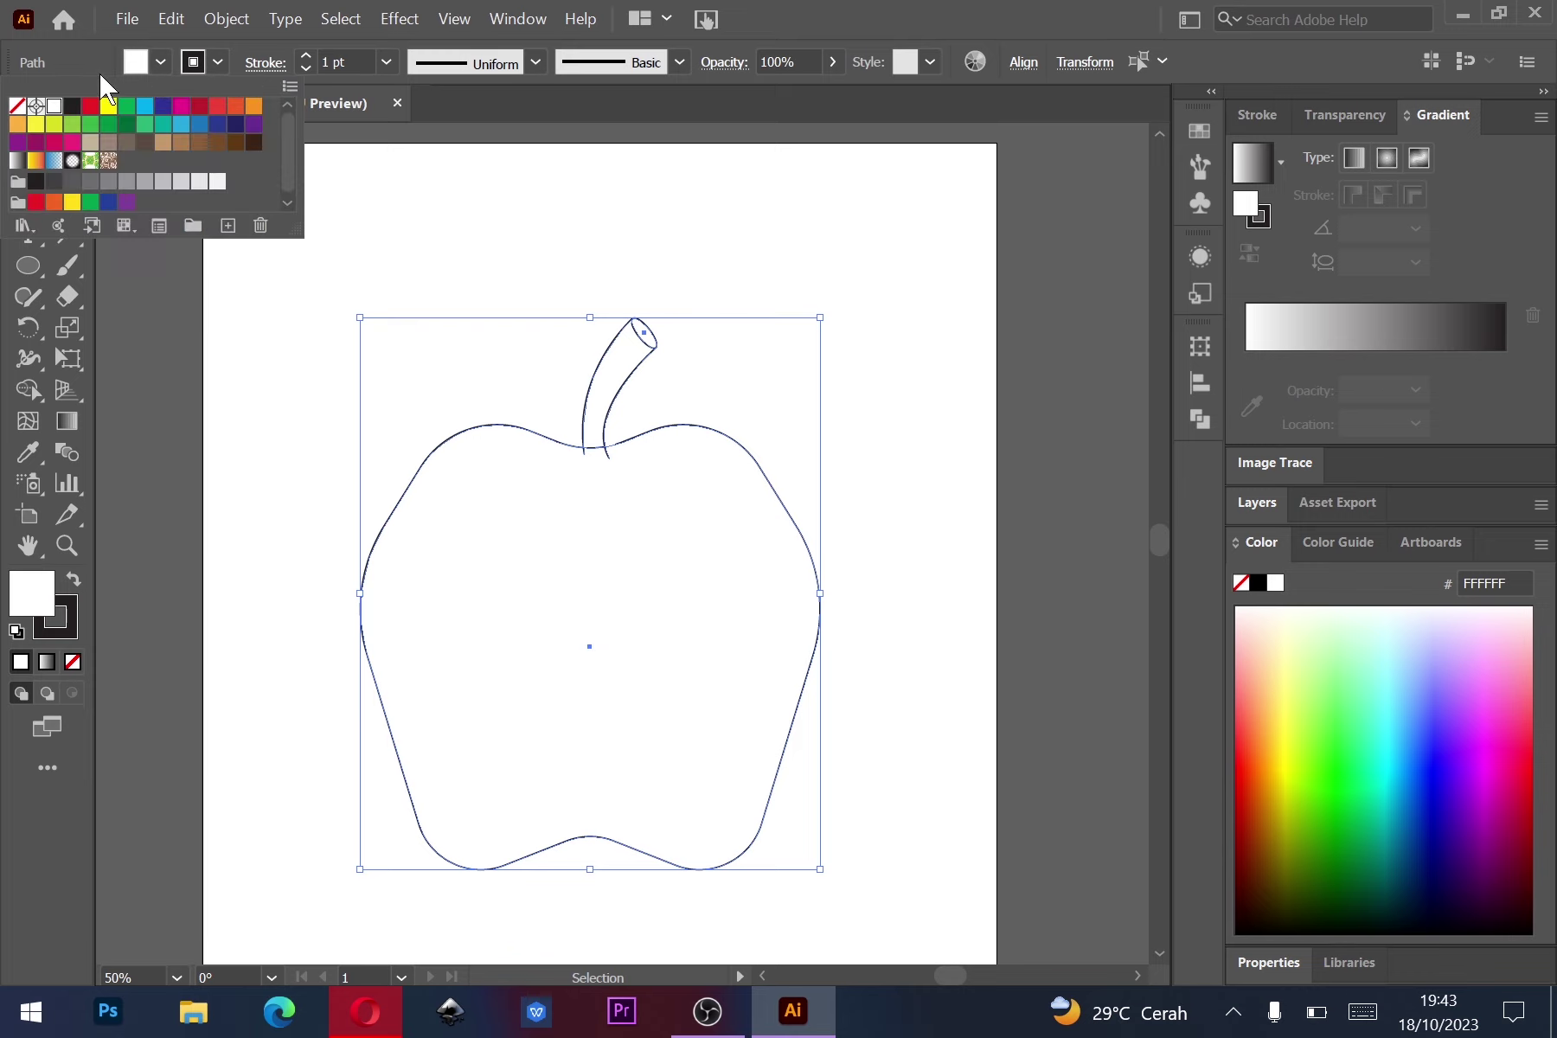
click(17, 109)
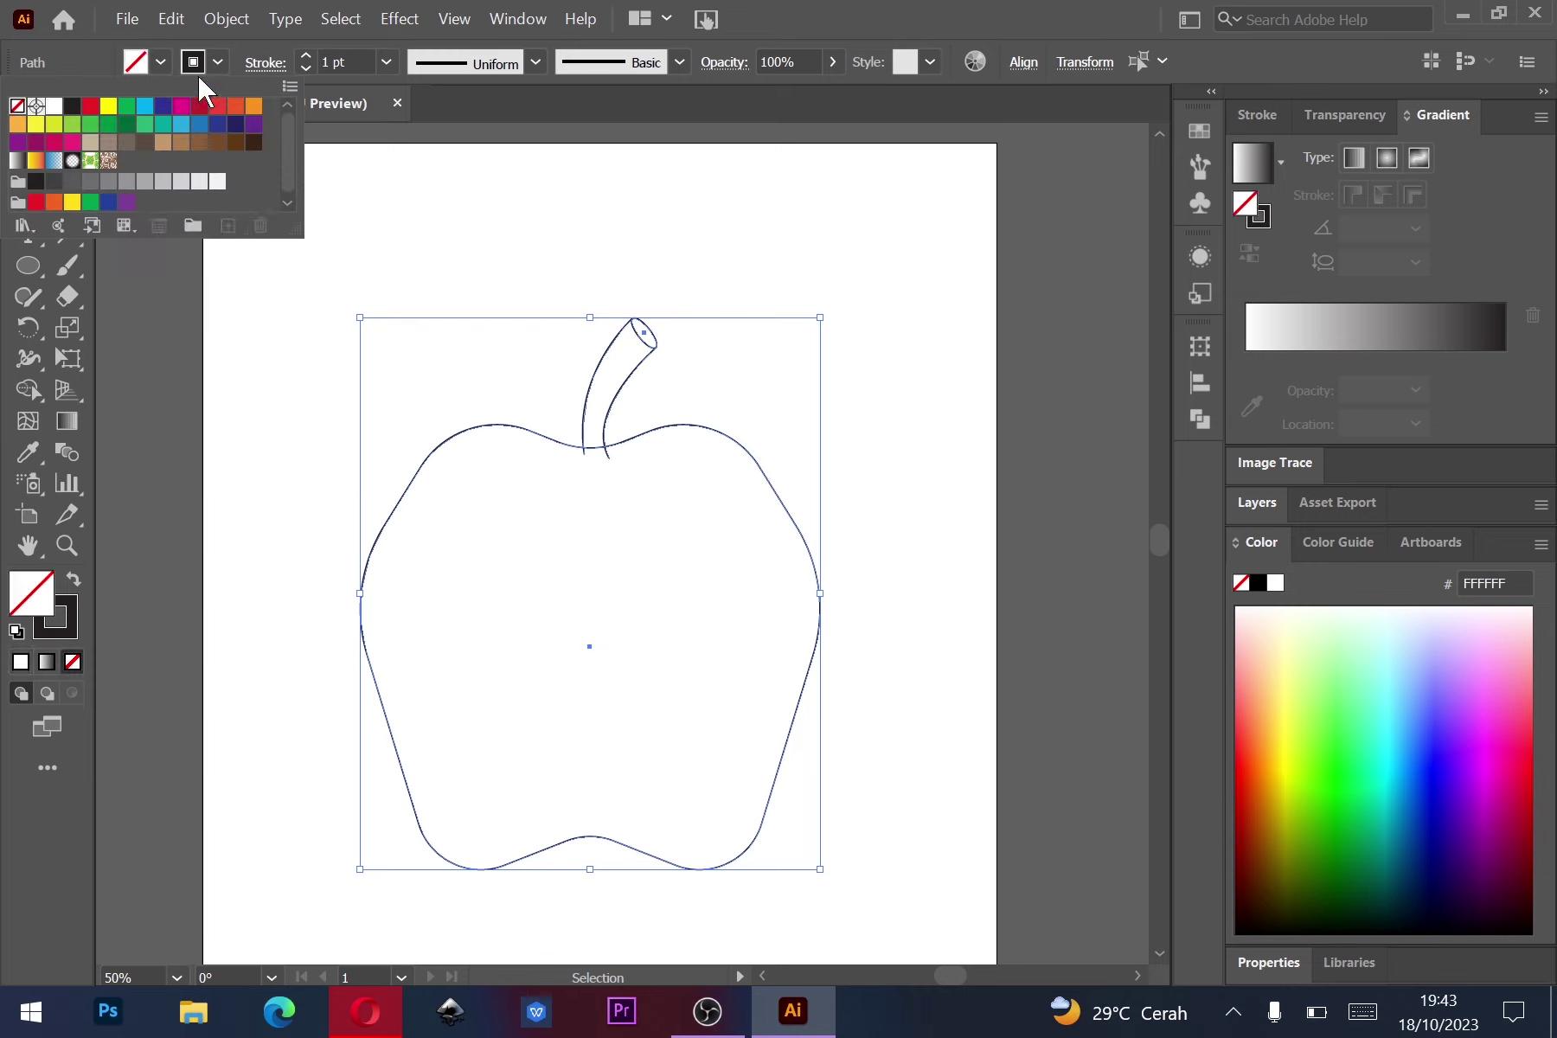
click(218, 62)
click(216, 64)
click(17, 107)
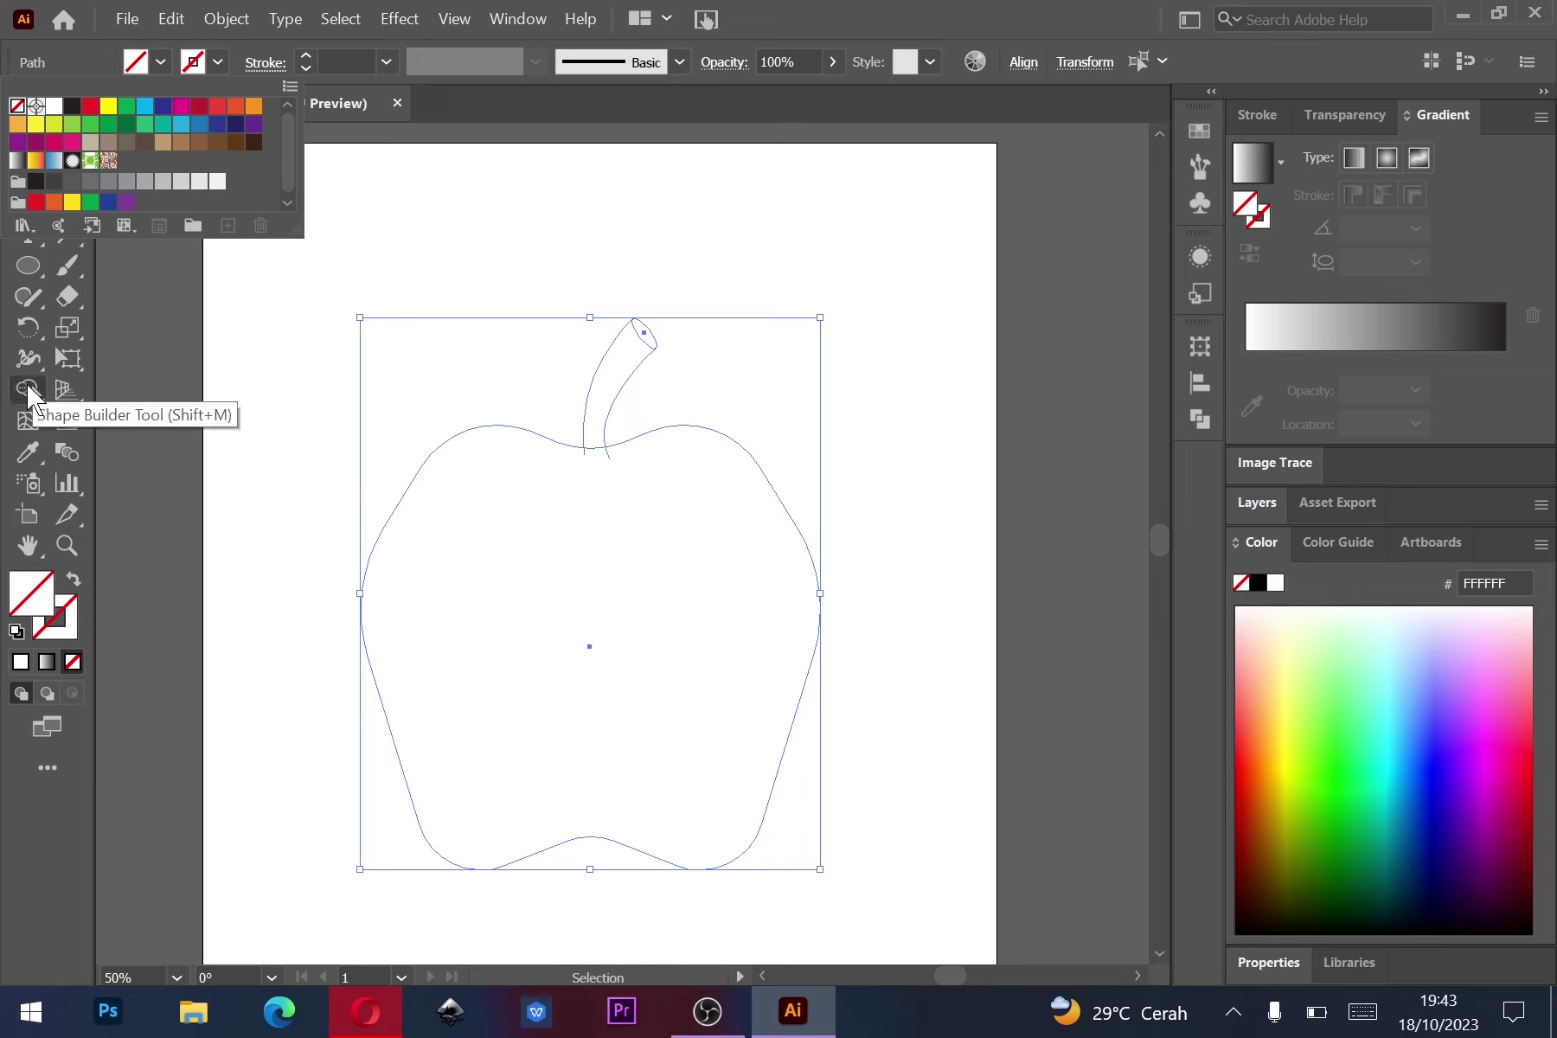
key(Escape)
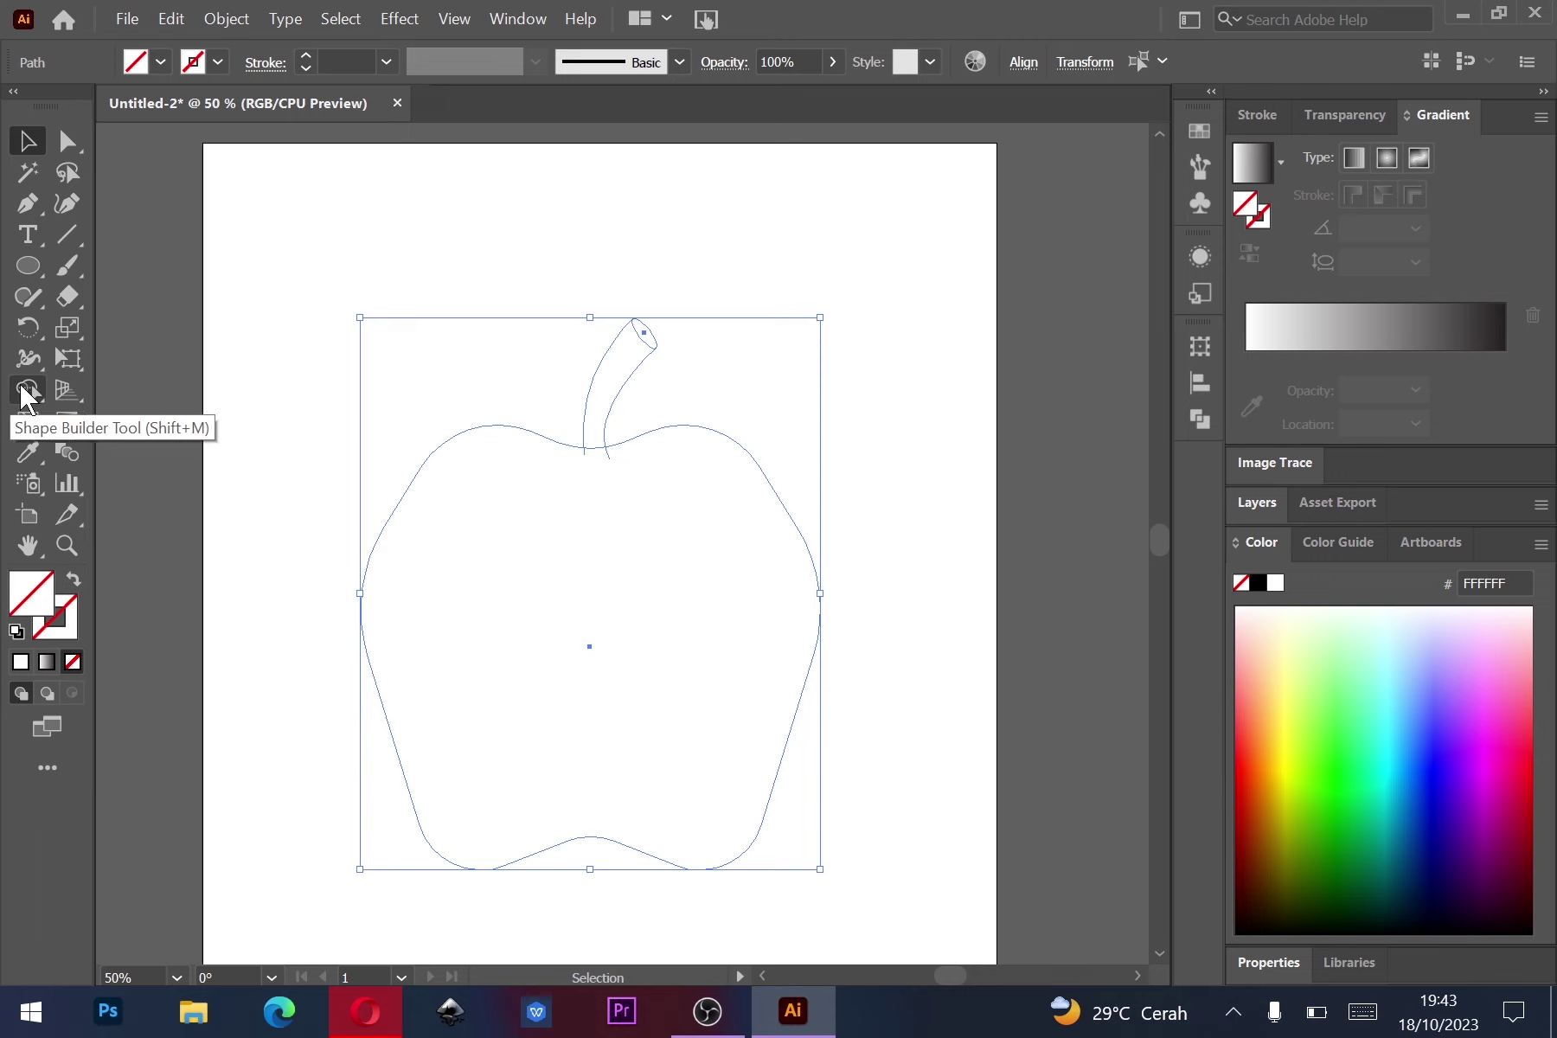
Fill the apple body red with the Shape Builder tool.
click(28, 391)
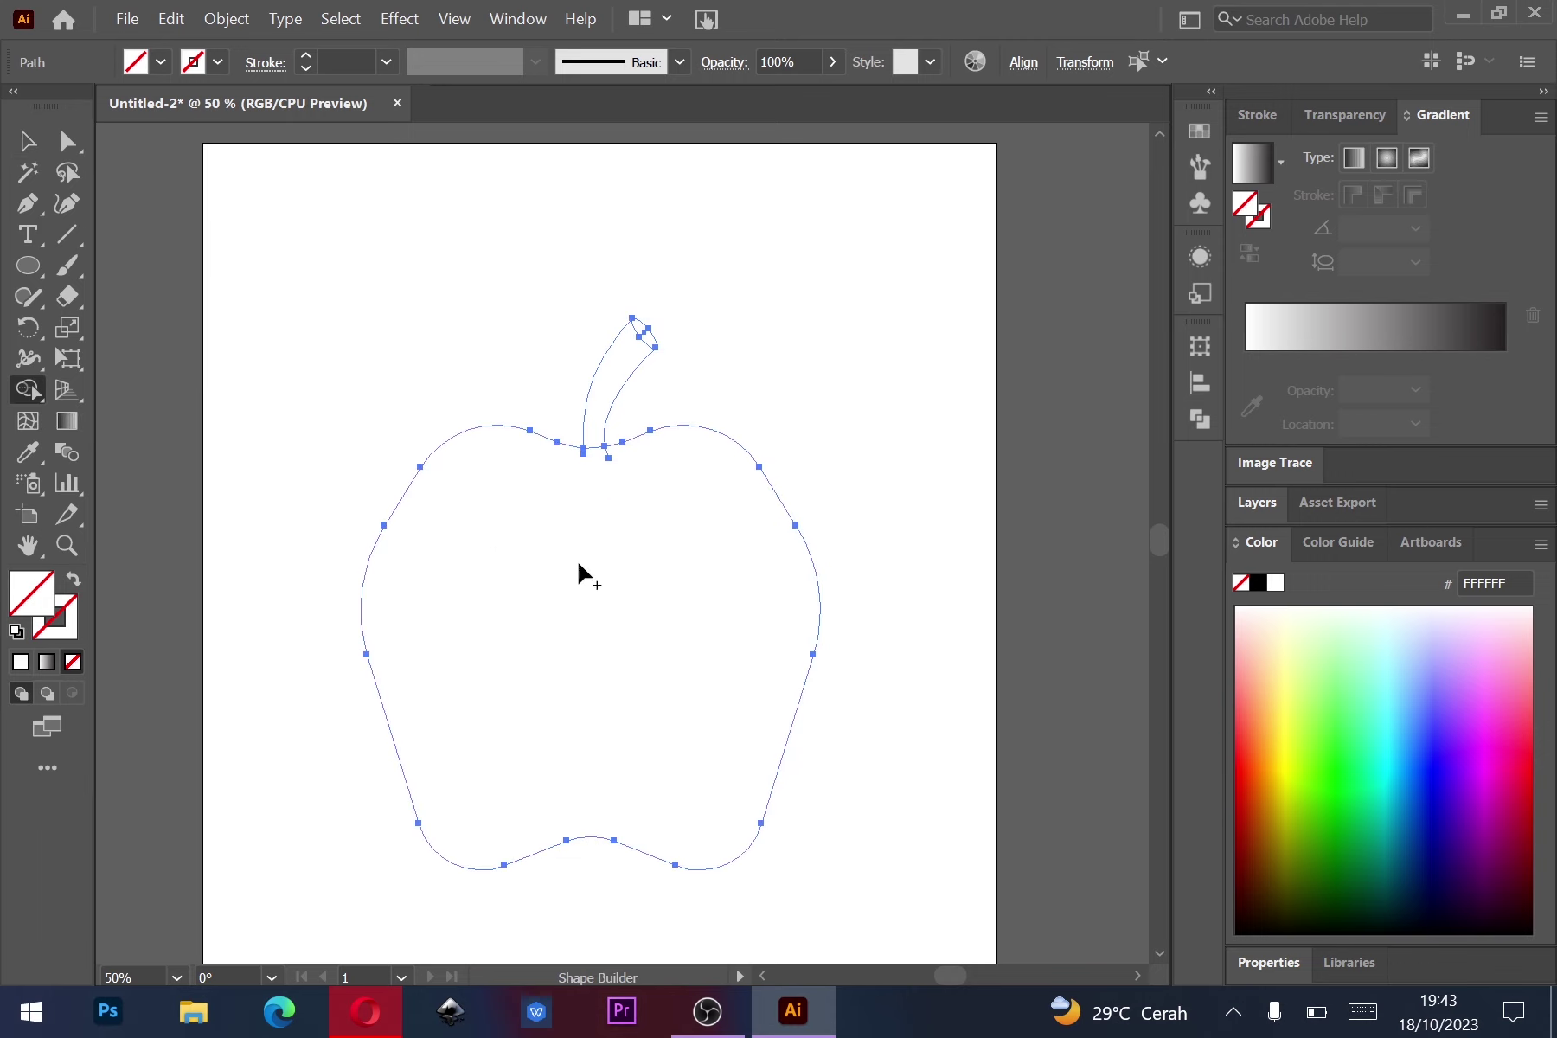
click(578, 569)
click(161, 62)
click(90, 105)
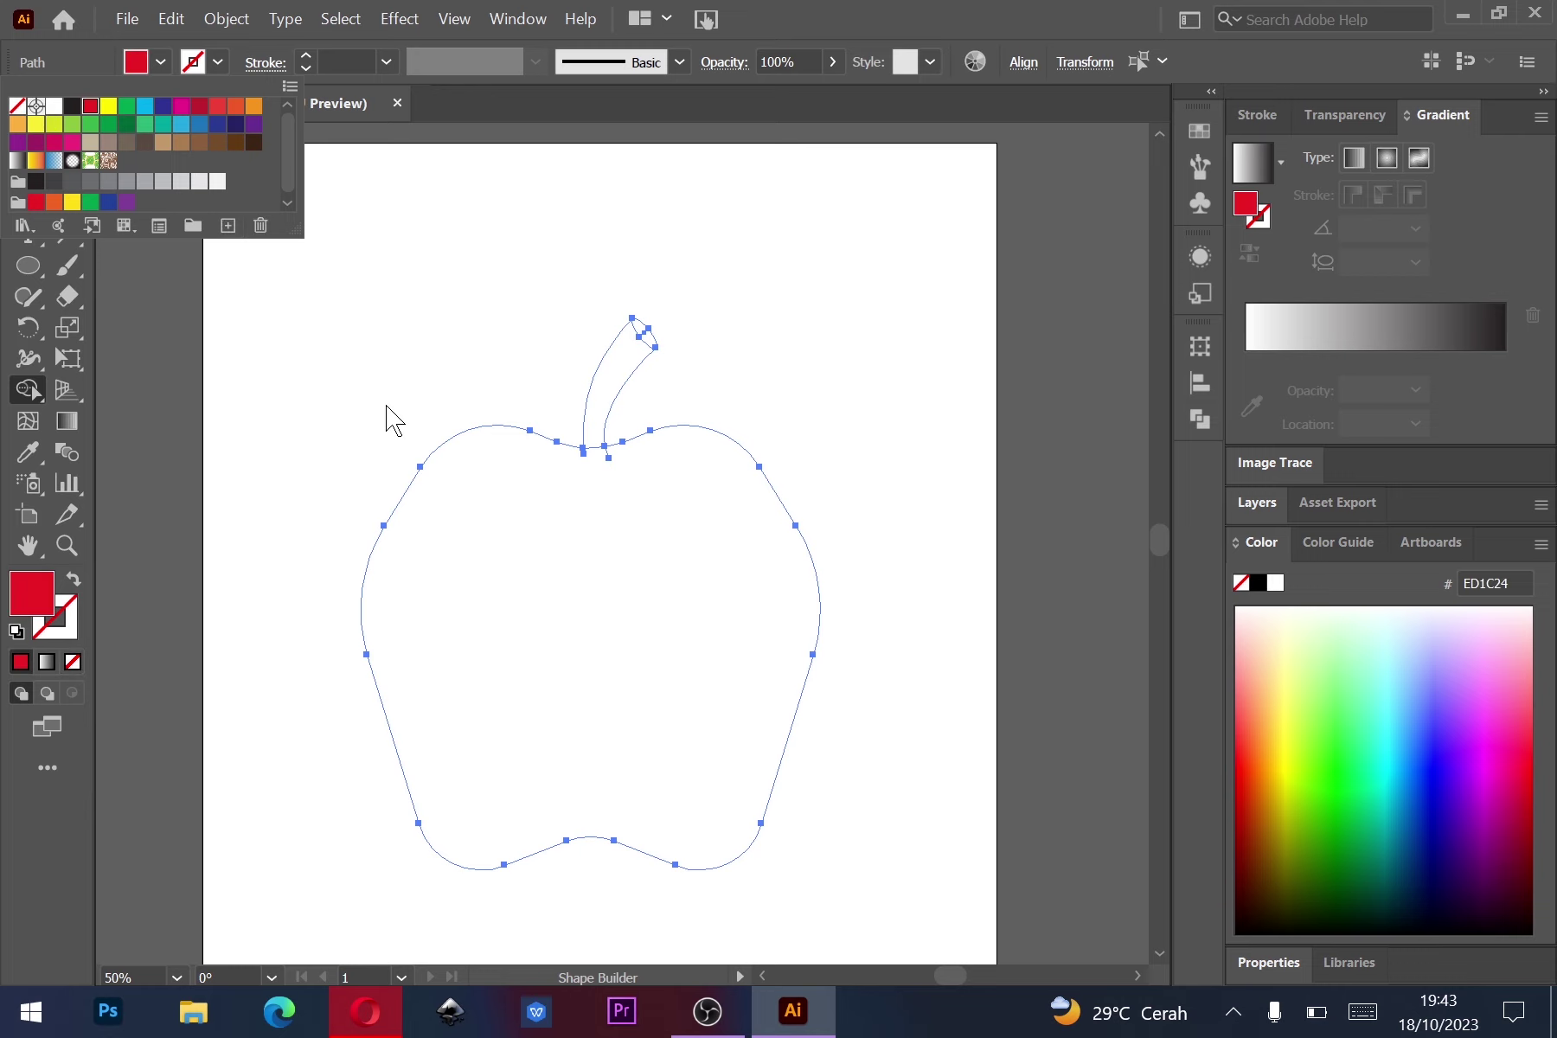
click(567, 605)
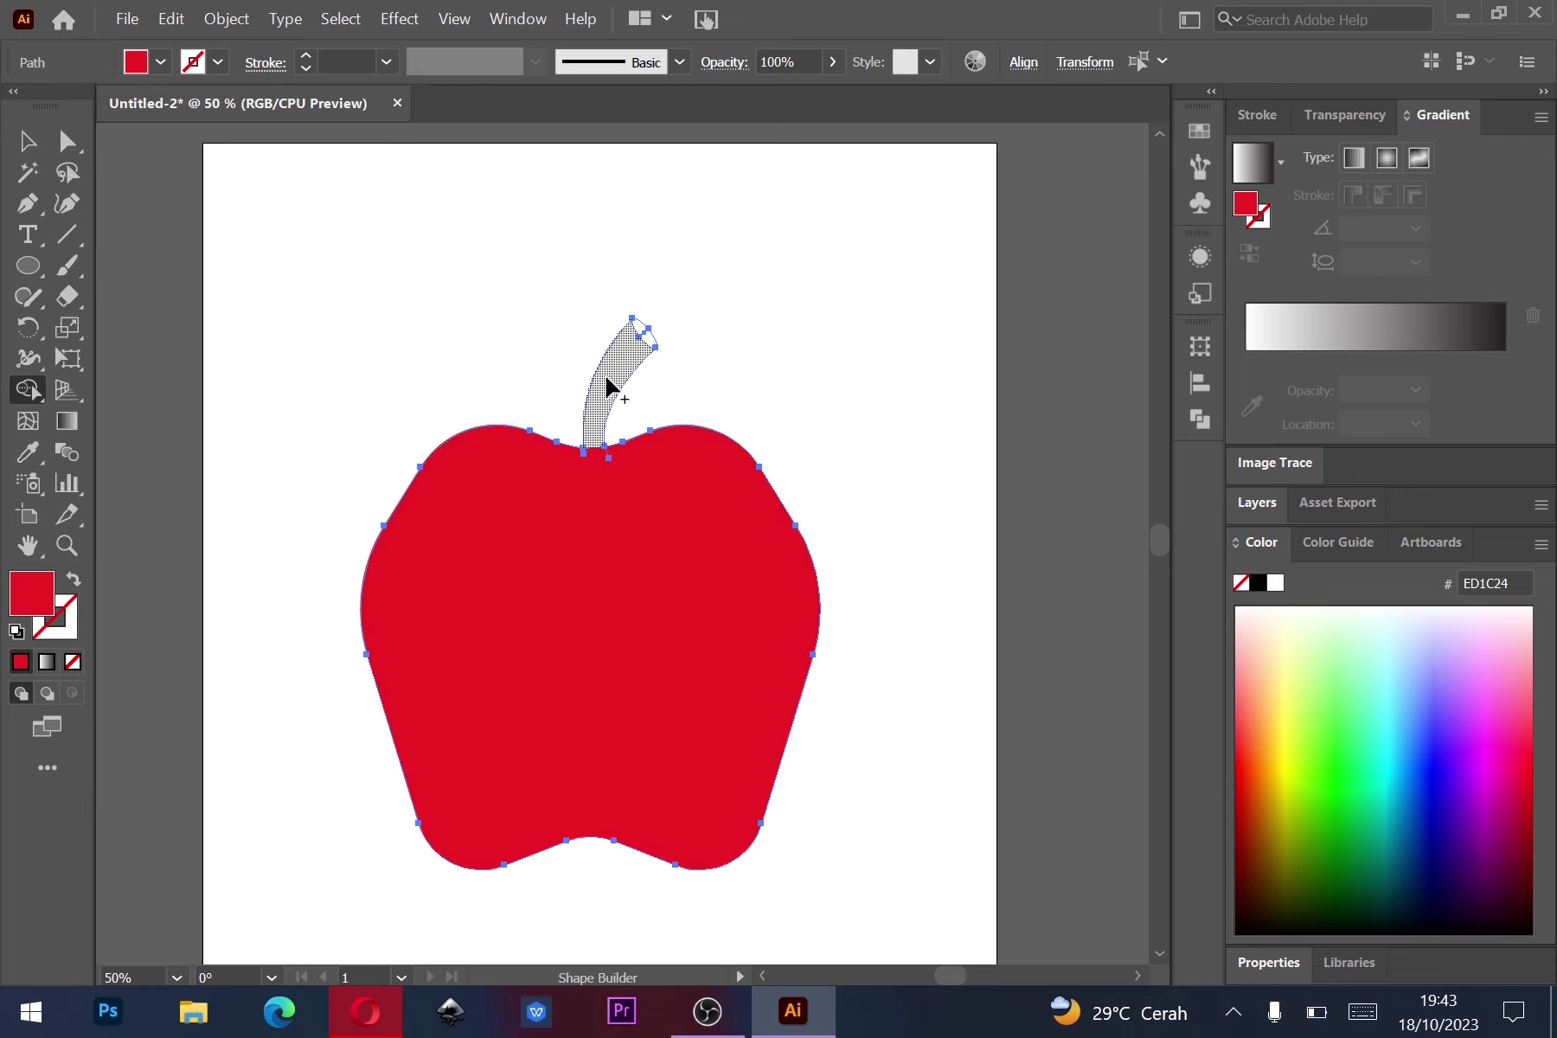
Fill the stem green and the stem's tip dark green.
click(161, 63)
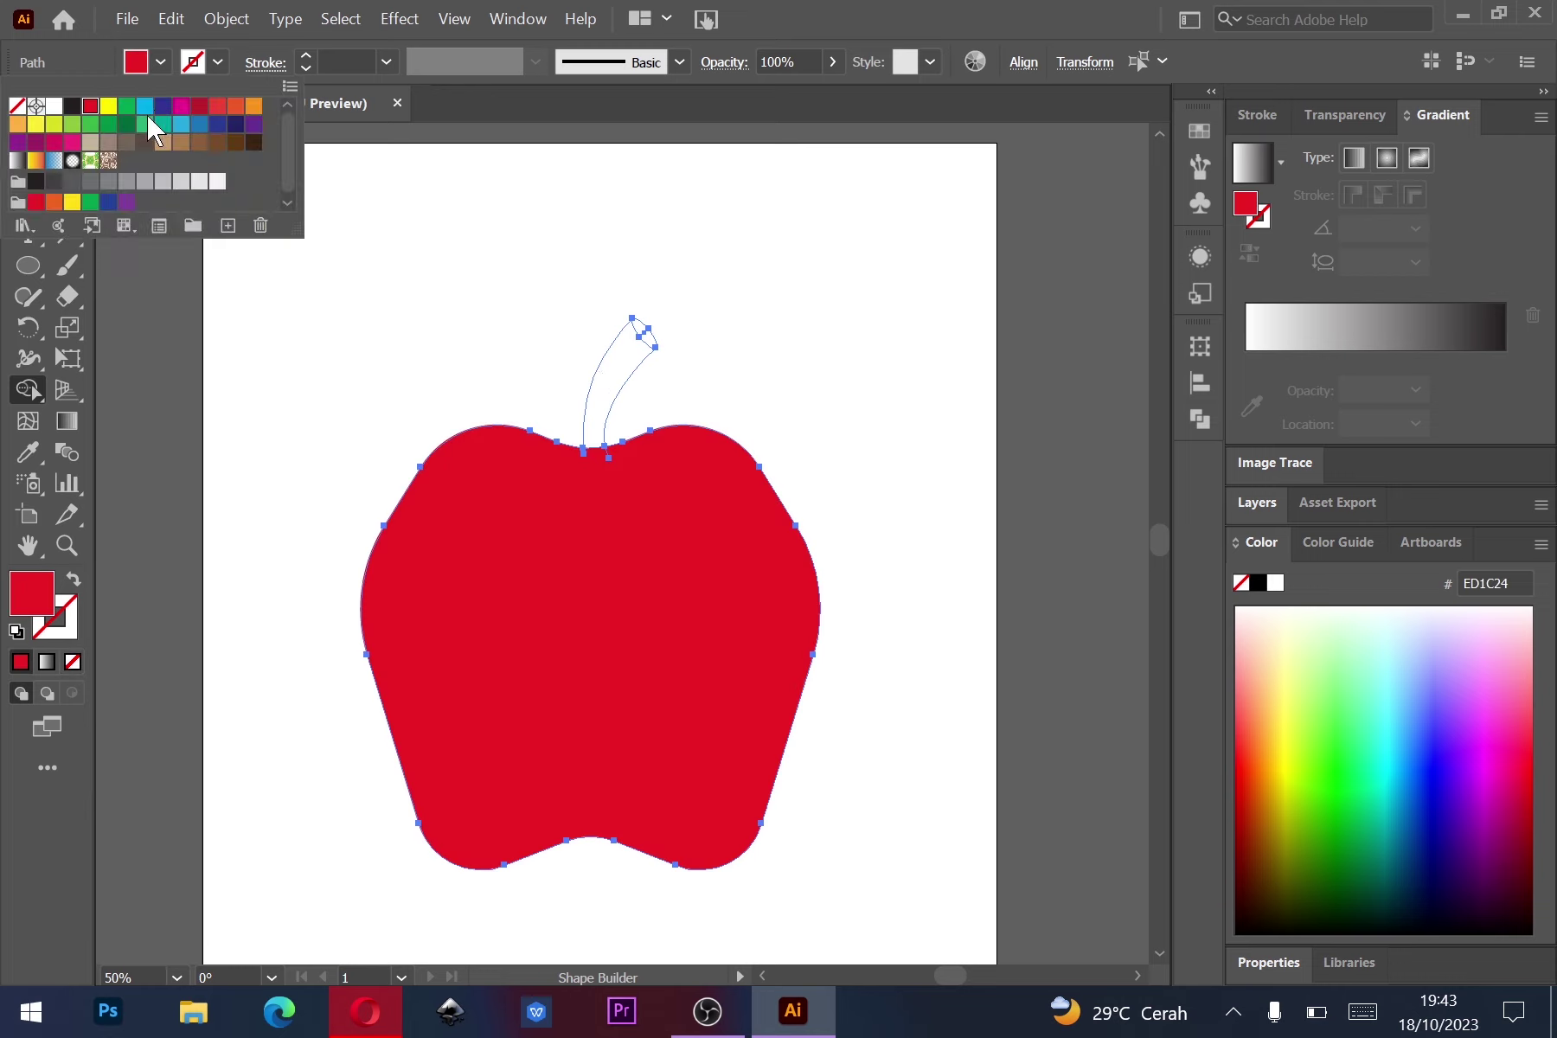
click(90, 125)
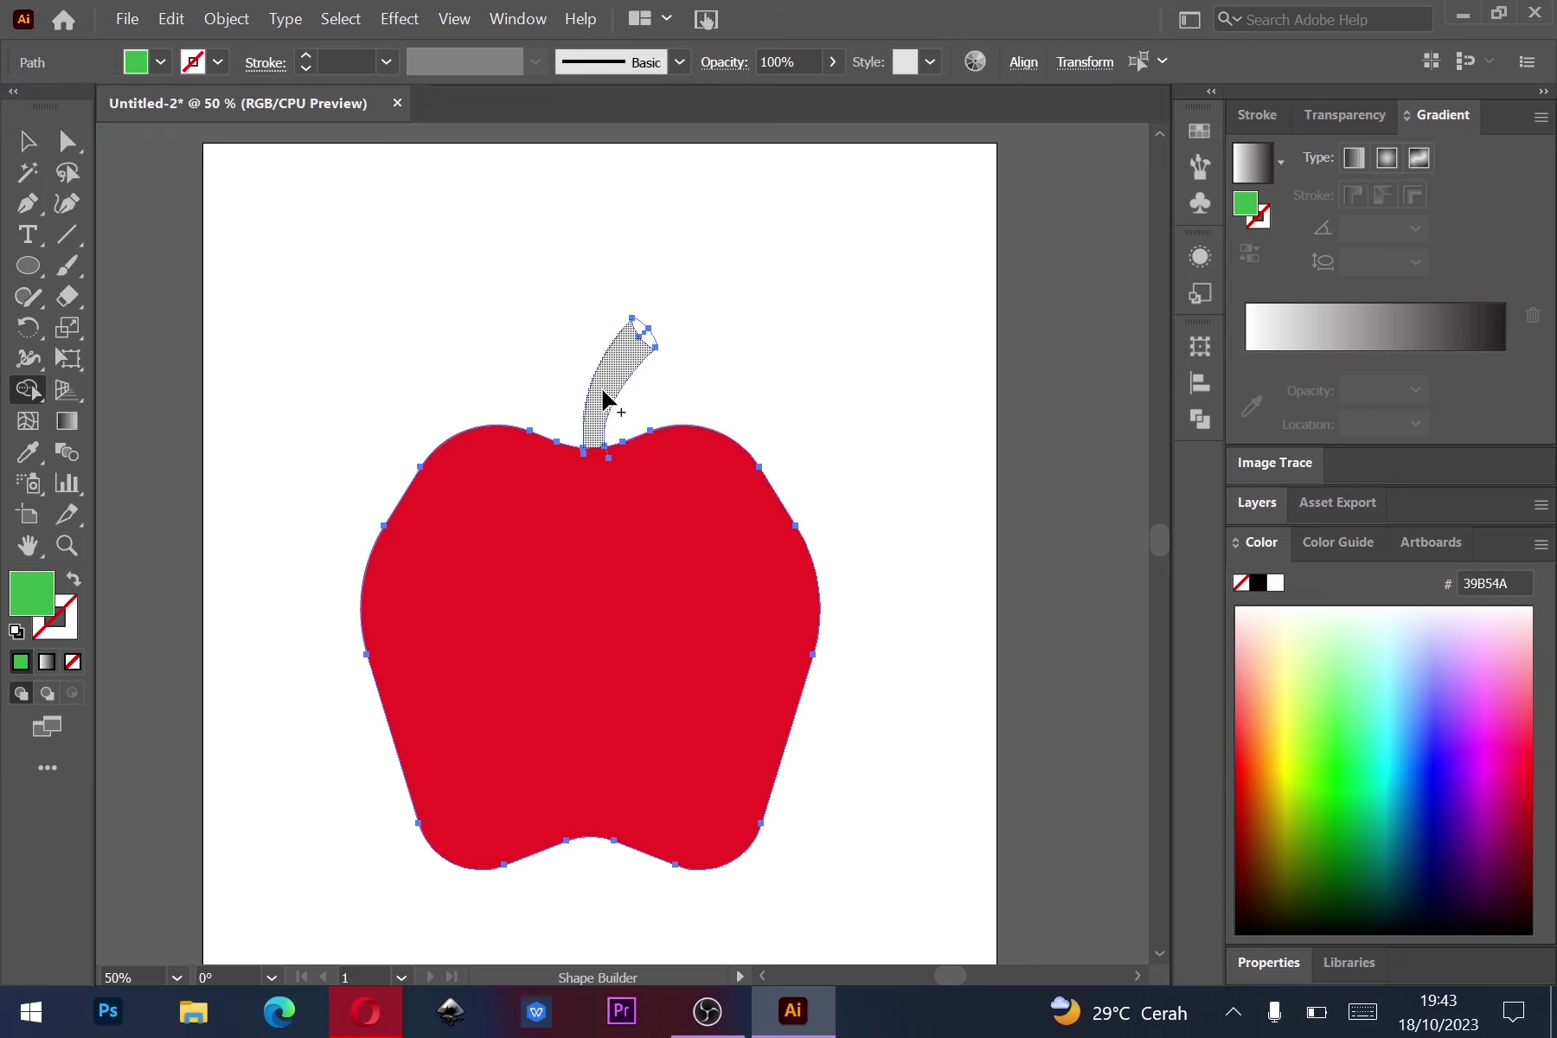
click(603, 405)
click(166, 63)
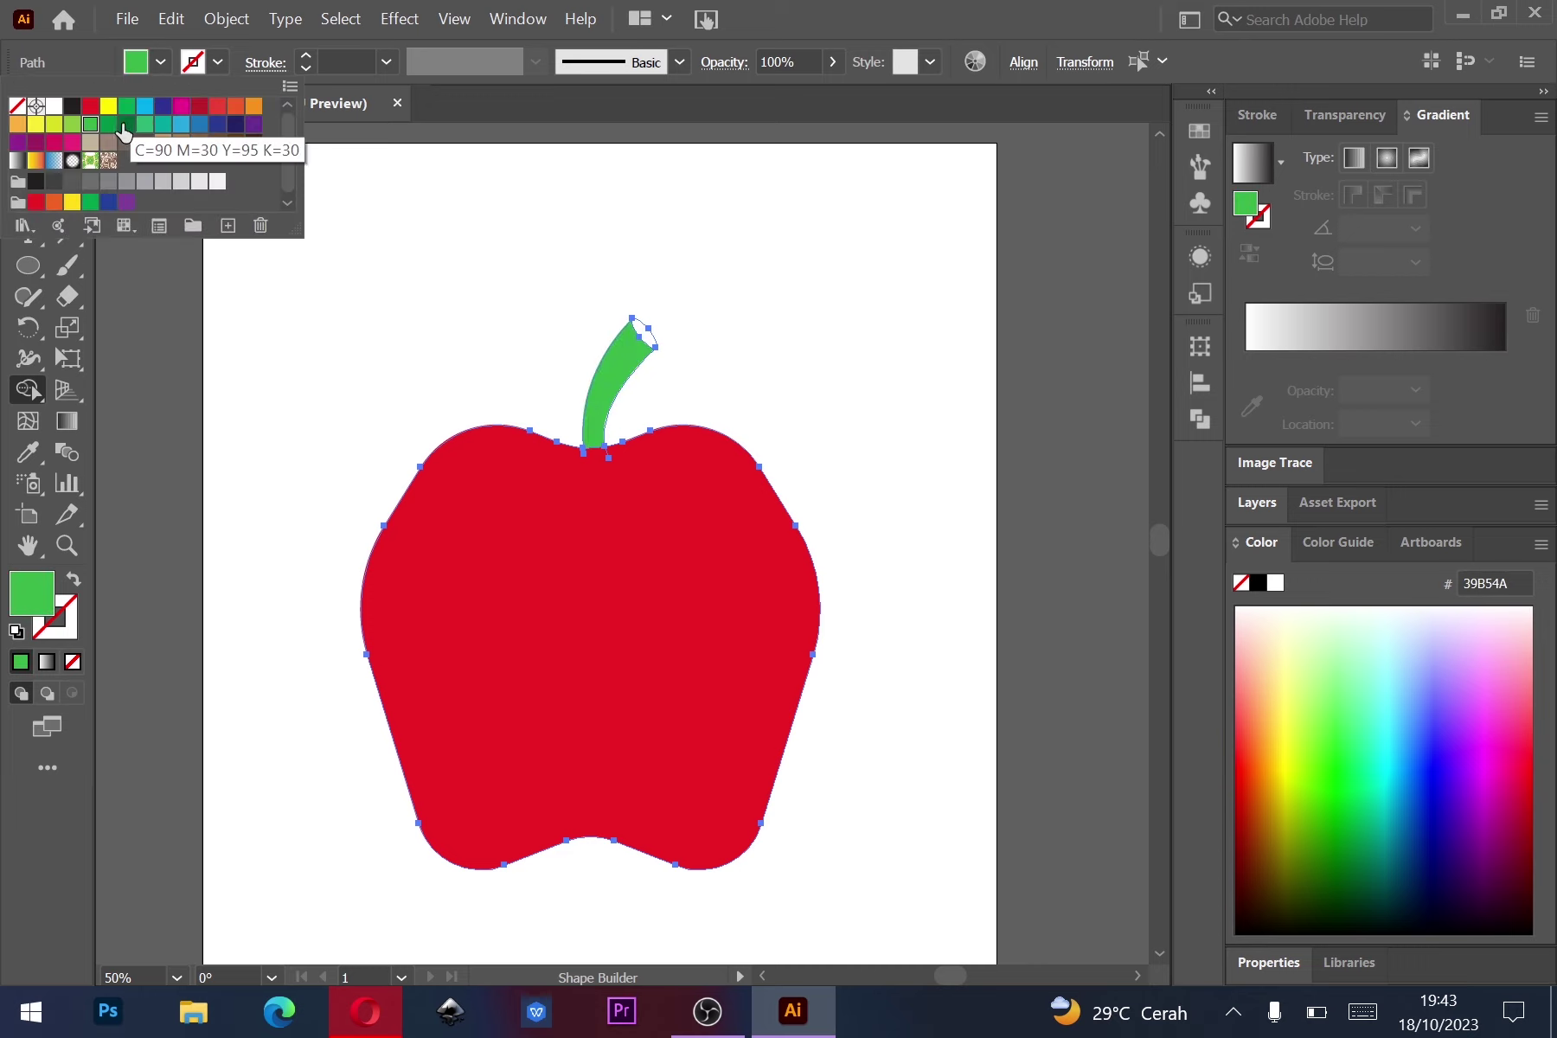
click(126, 123)
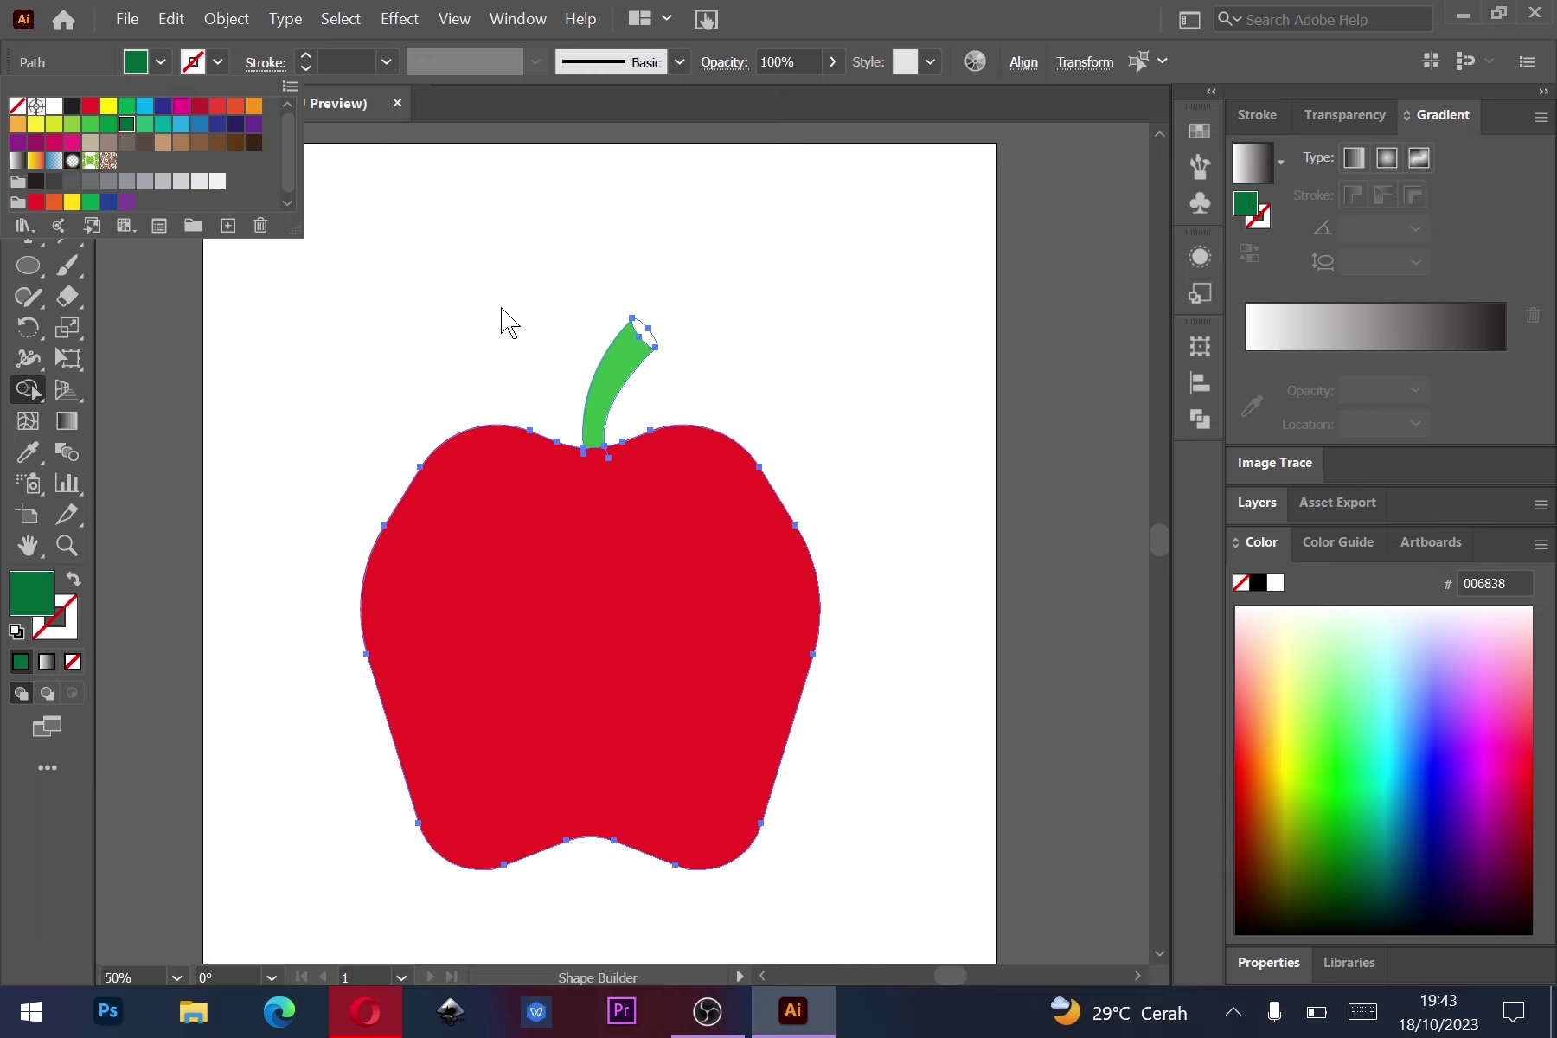
click(650, 344)
scroll(647, 338, down, 1)
key(v)
click(480, 417)
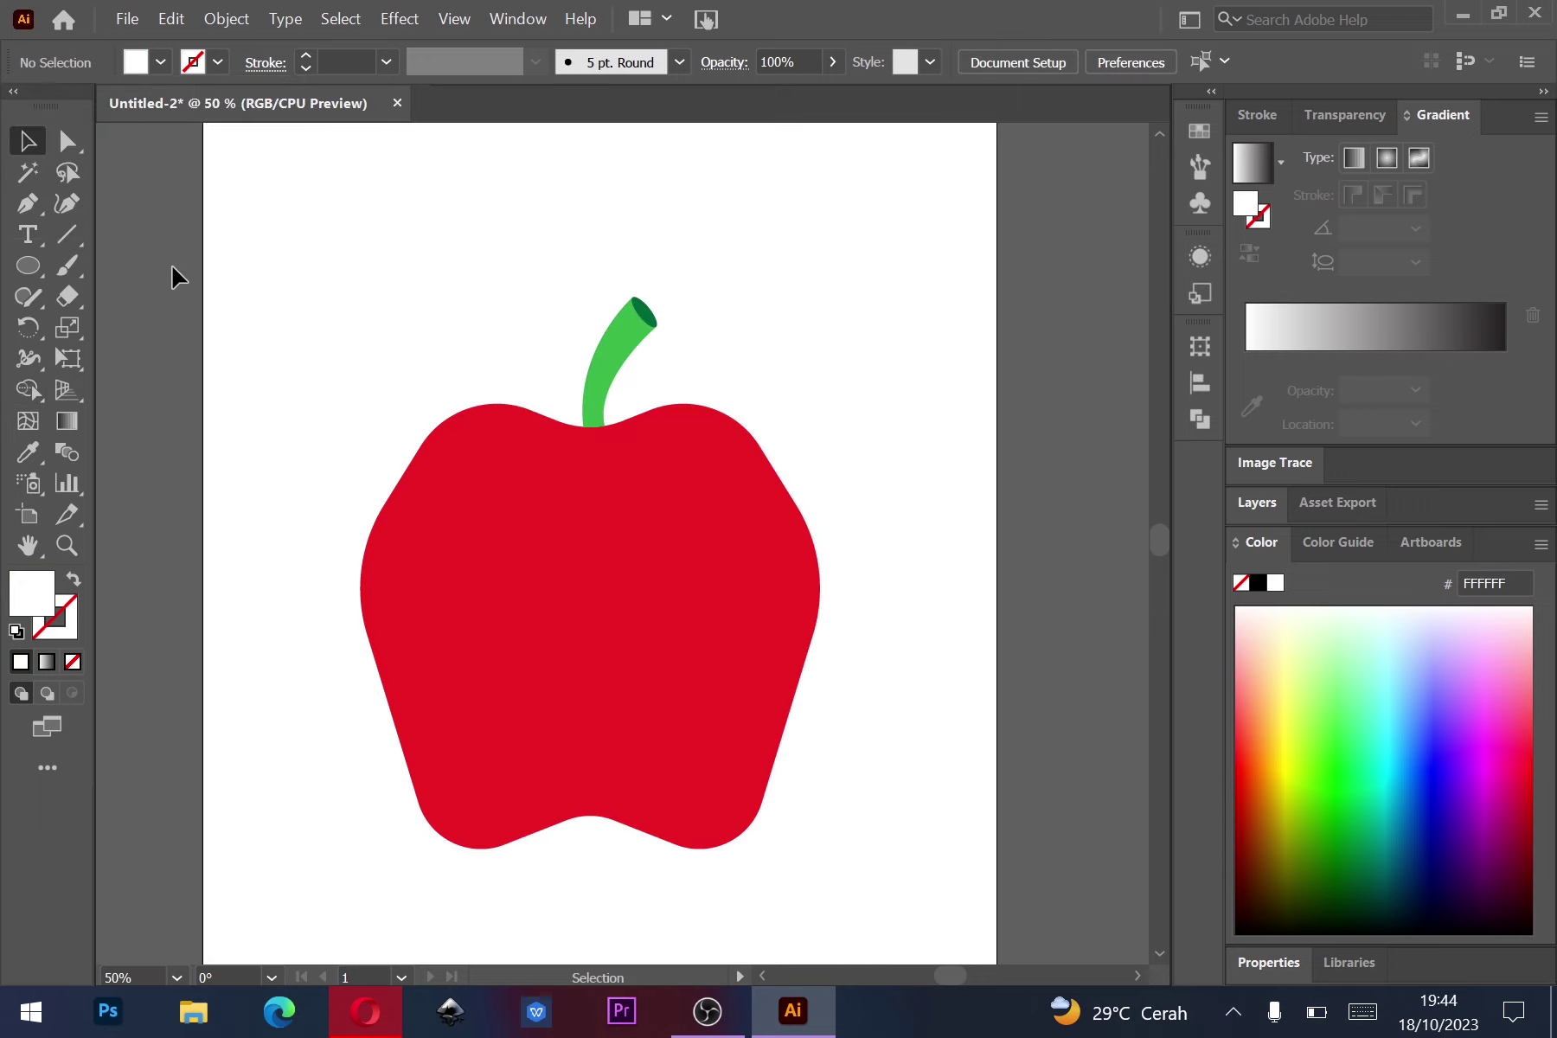
Draw a tall narrow ellipse left of the apple and pull its right side inward.
click(36, 263)
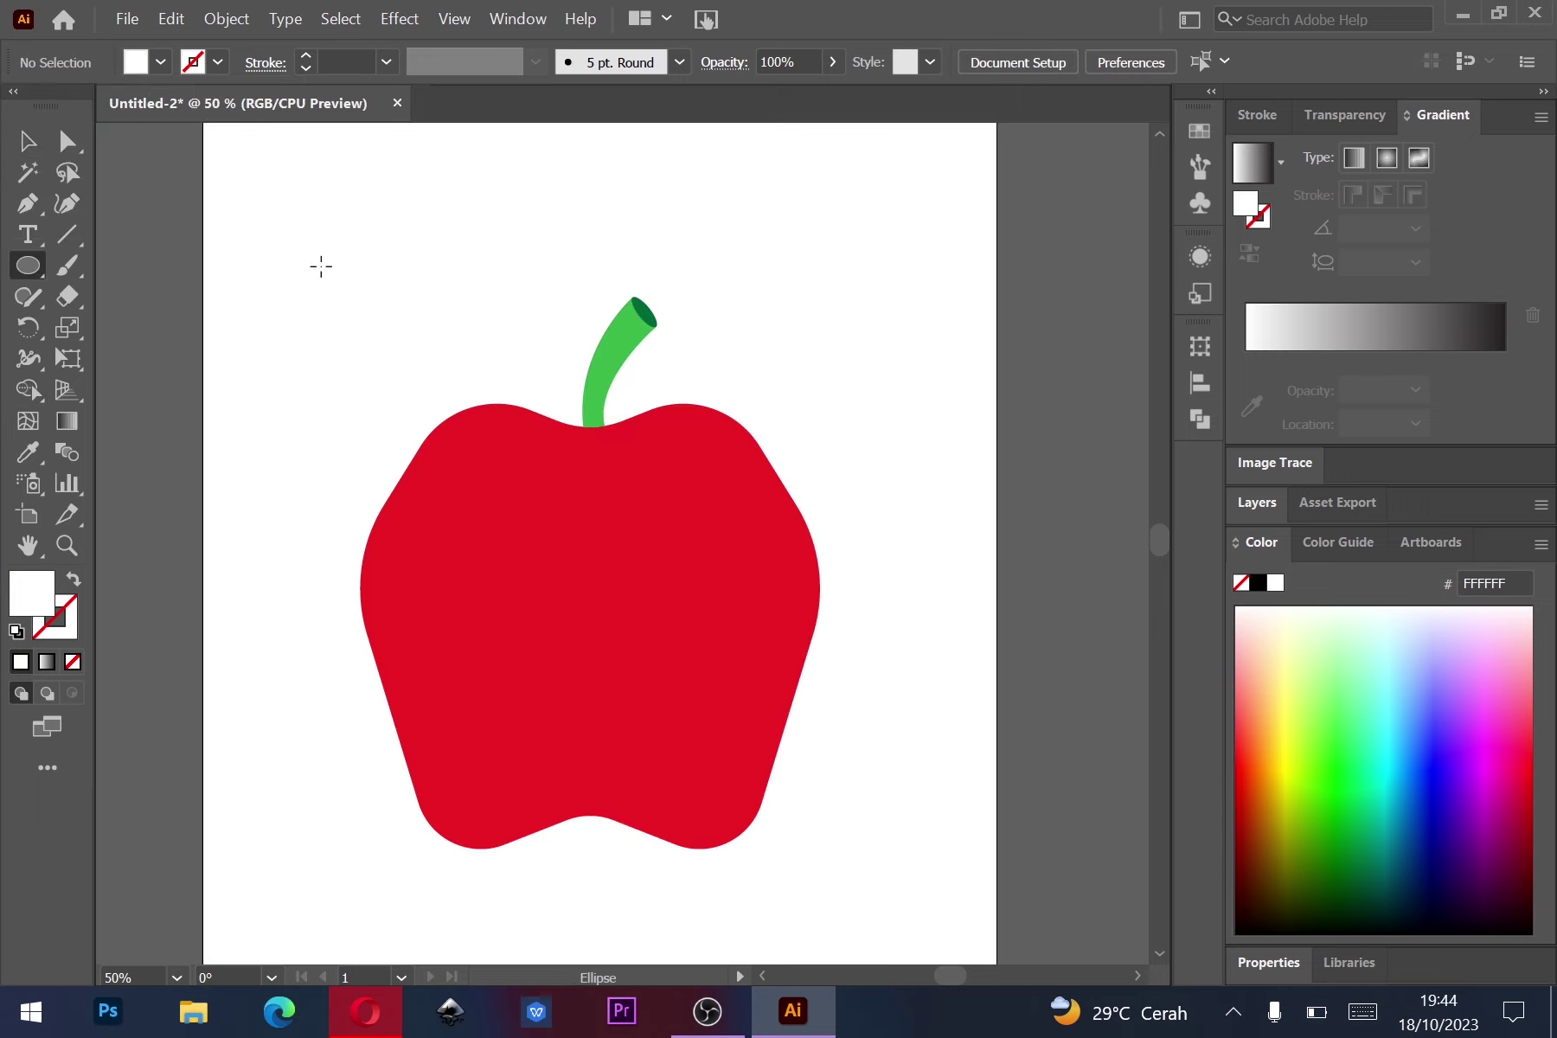
drag(321, 266, 270, 418)
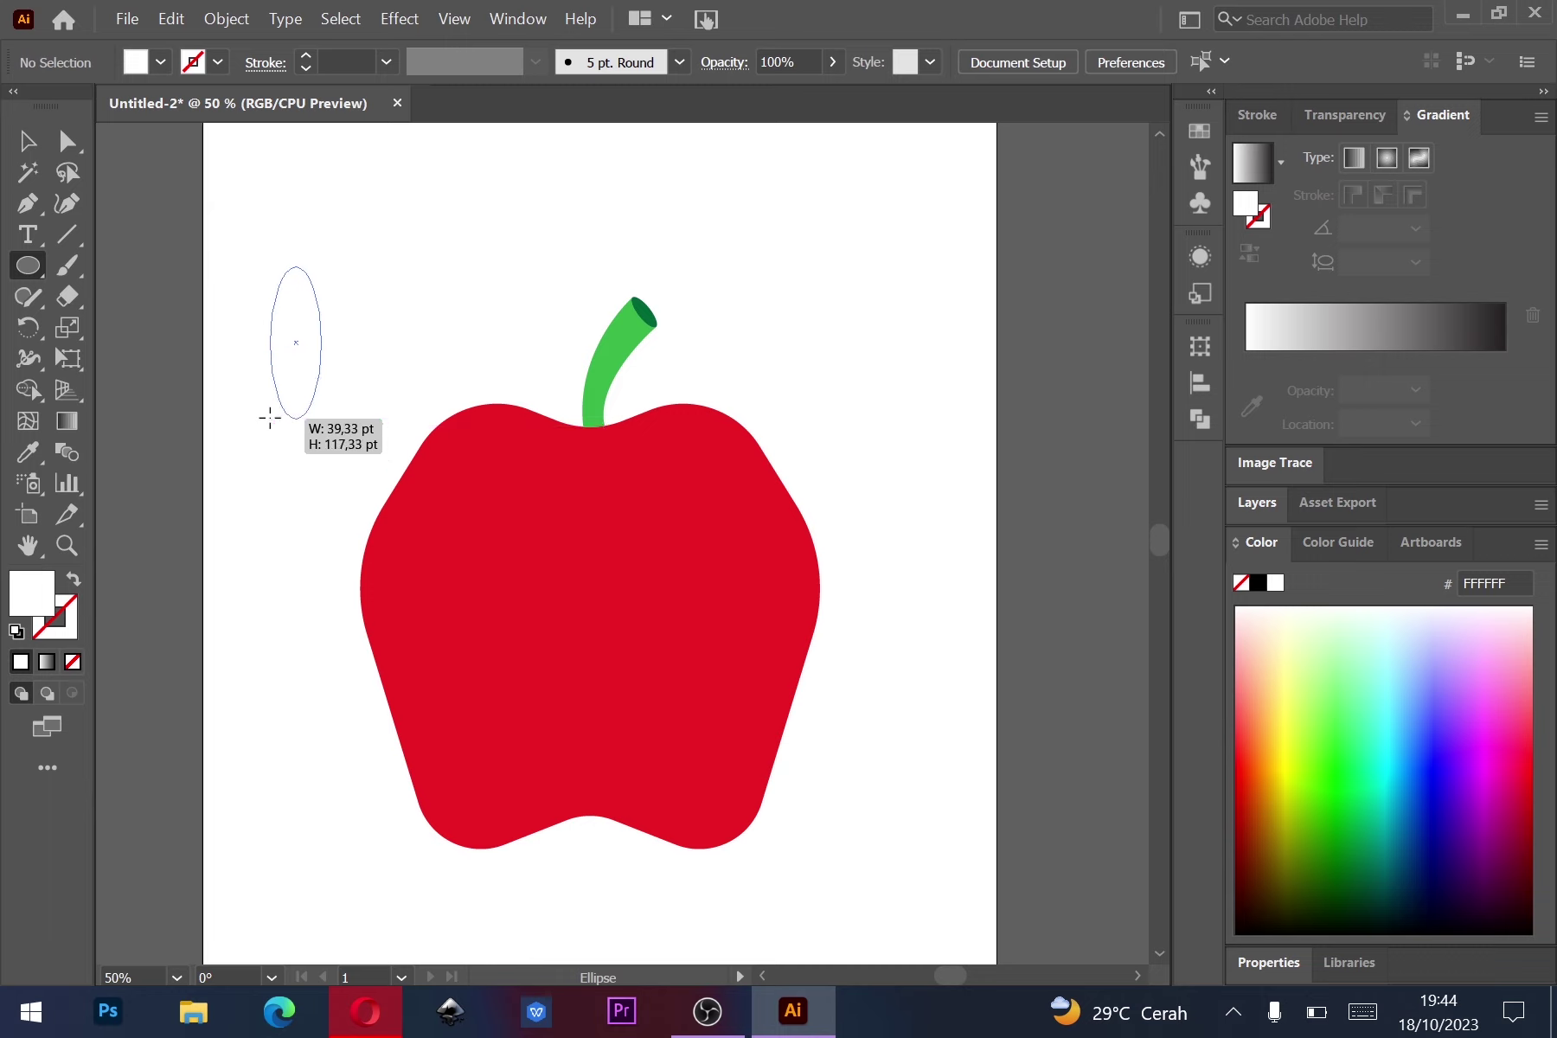
drag(270, 418, 267, 425)
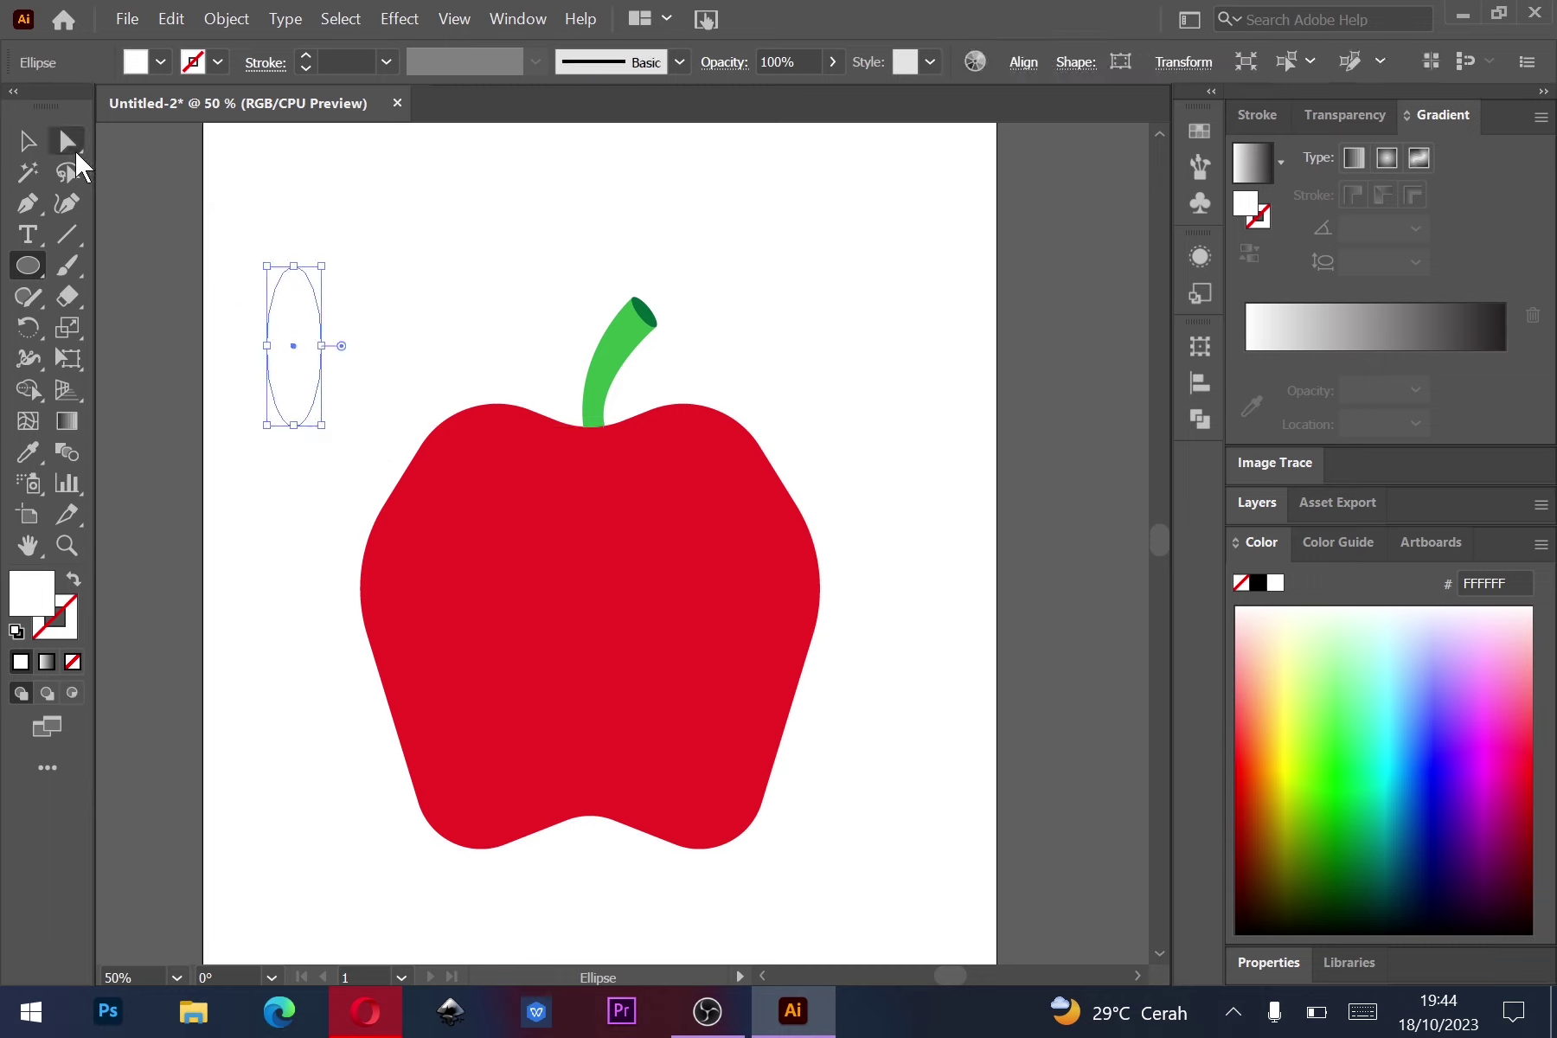
click(73, 144)
drag(321, 345, 295, 346)
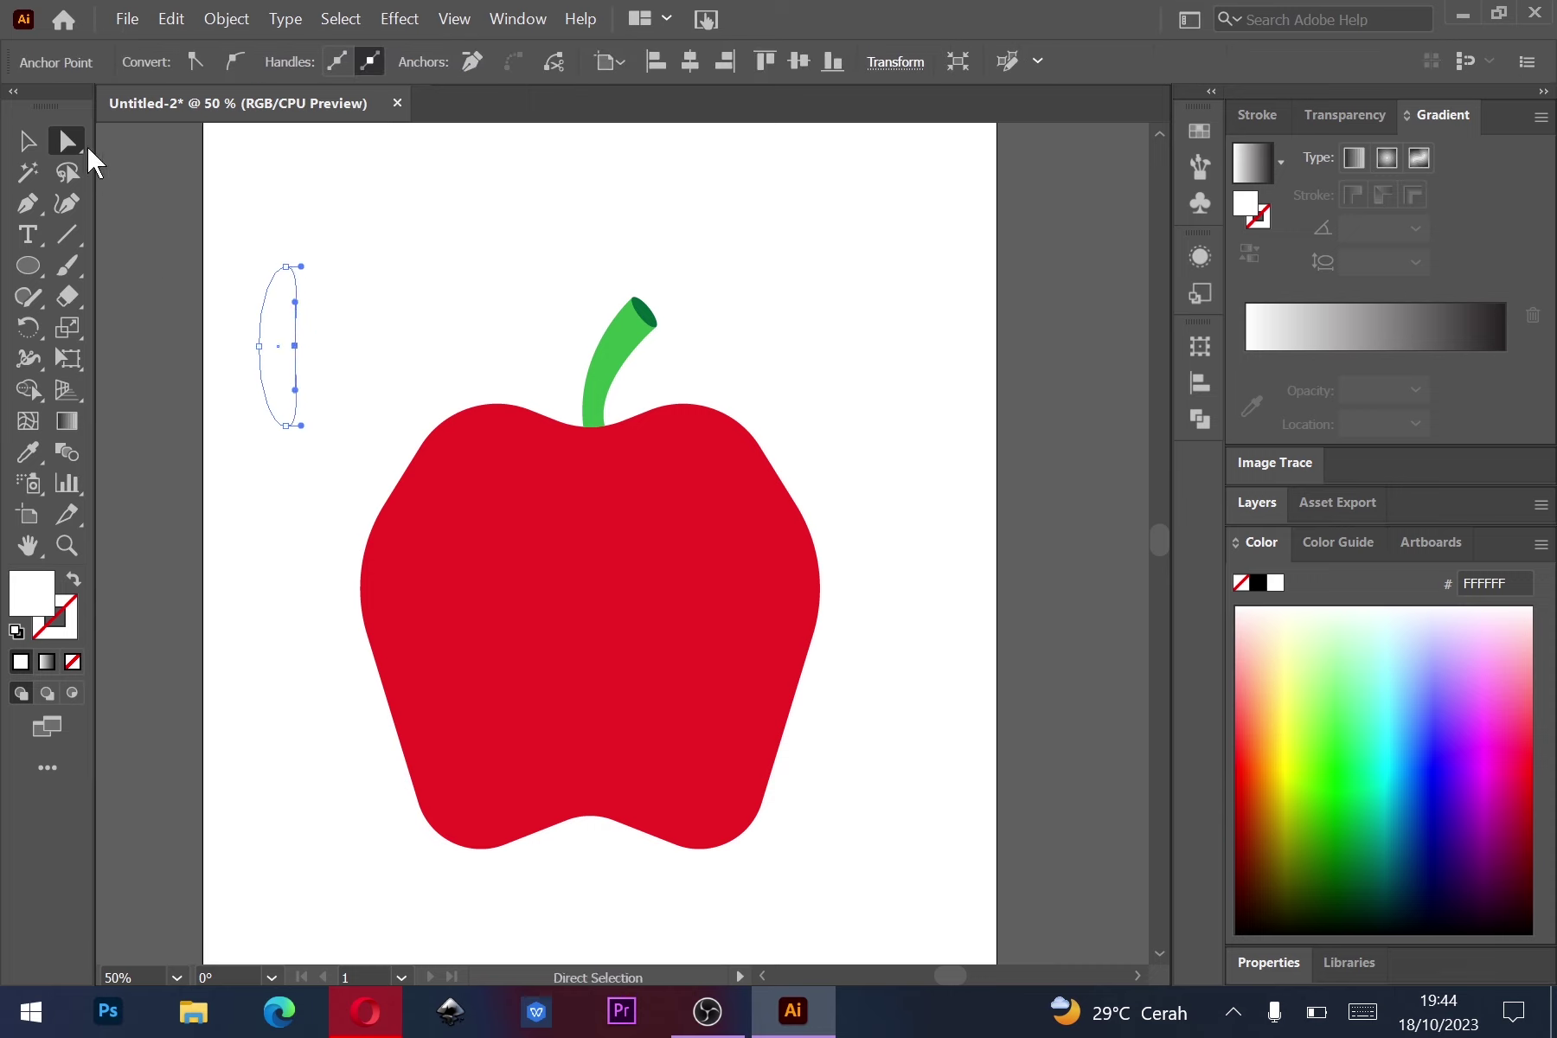
Tilt the narrow ellipse about 30° clockwise and bend it into a curved highlight sliver.
click(26, 141)
drag(314, 259, 343, 291)
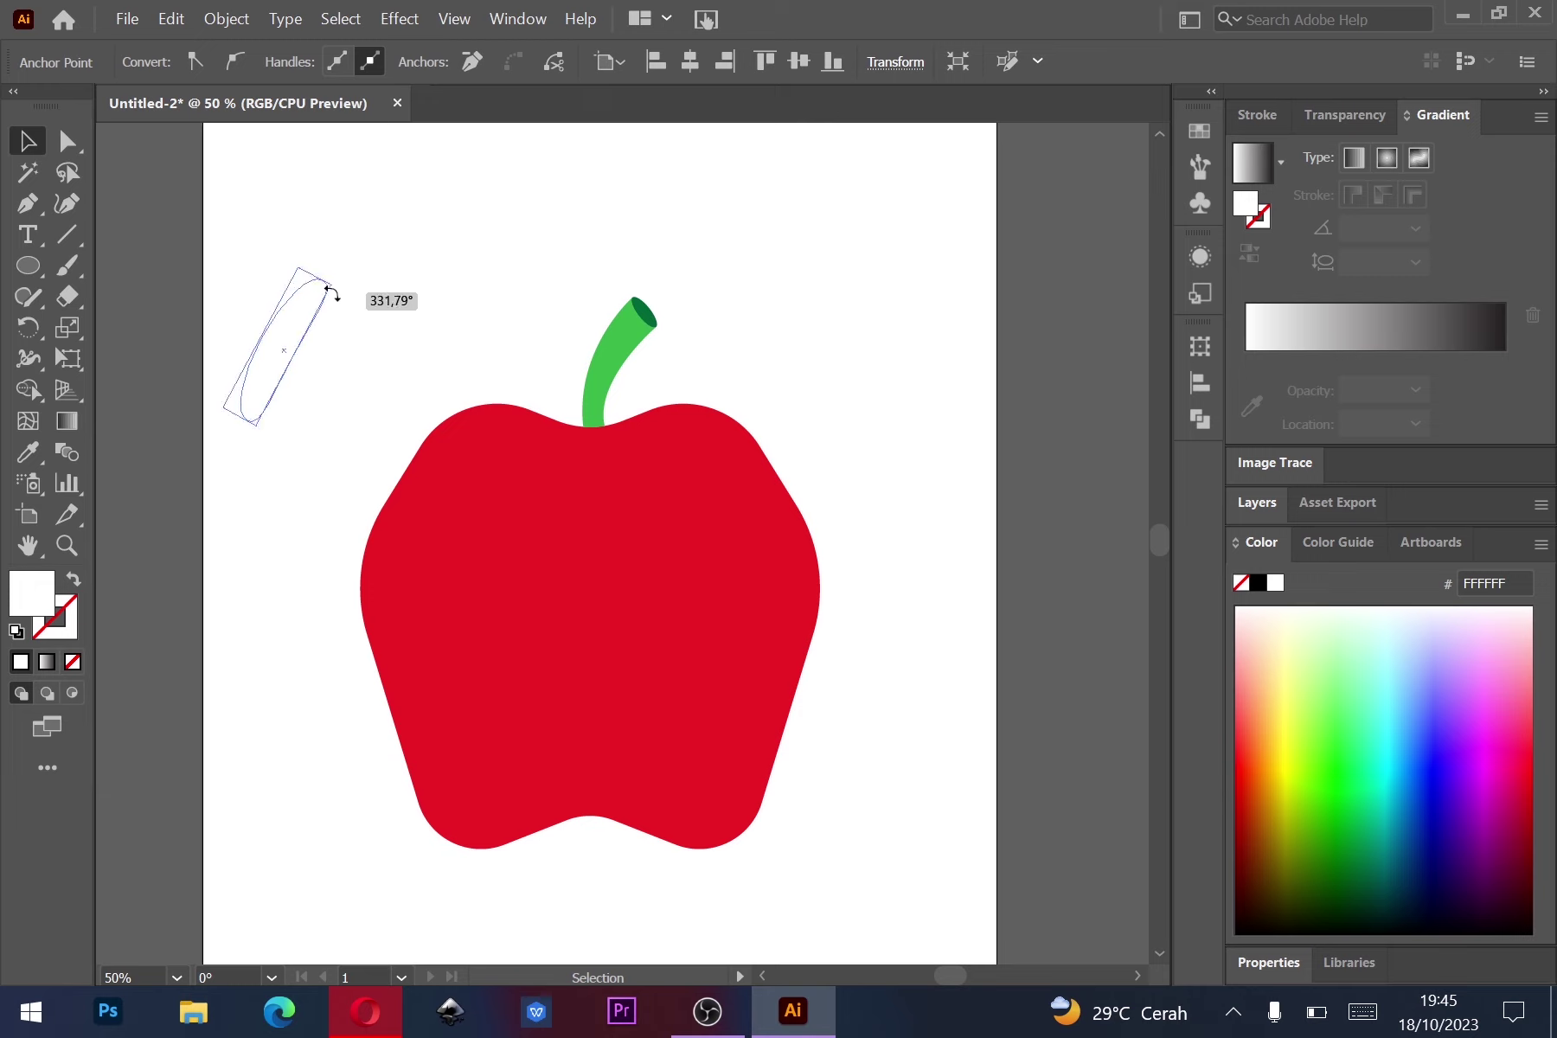
click(67, 141)
drag(288, 356, 454, 478)
click(42, 144)
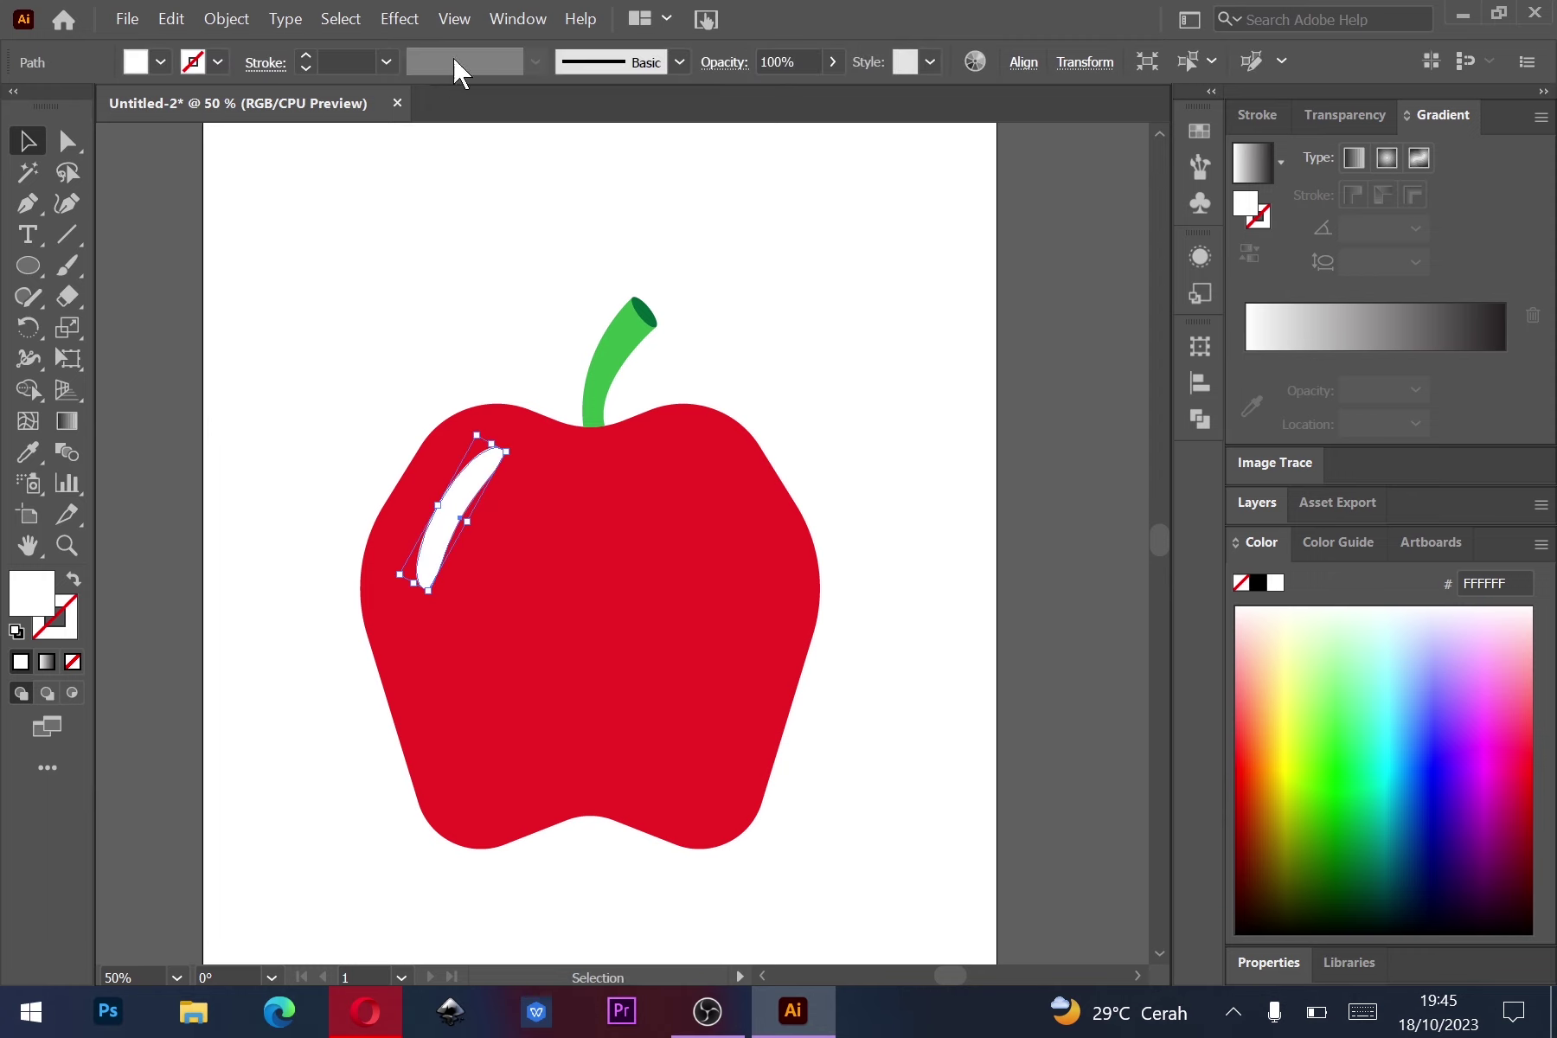
Lower the highlight's opacity to 15% and deselect to preview the effect.
click(778, 61)
text(15)
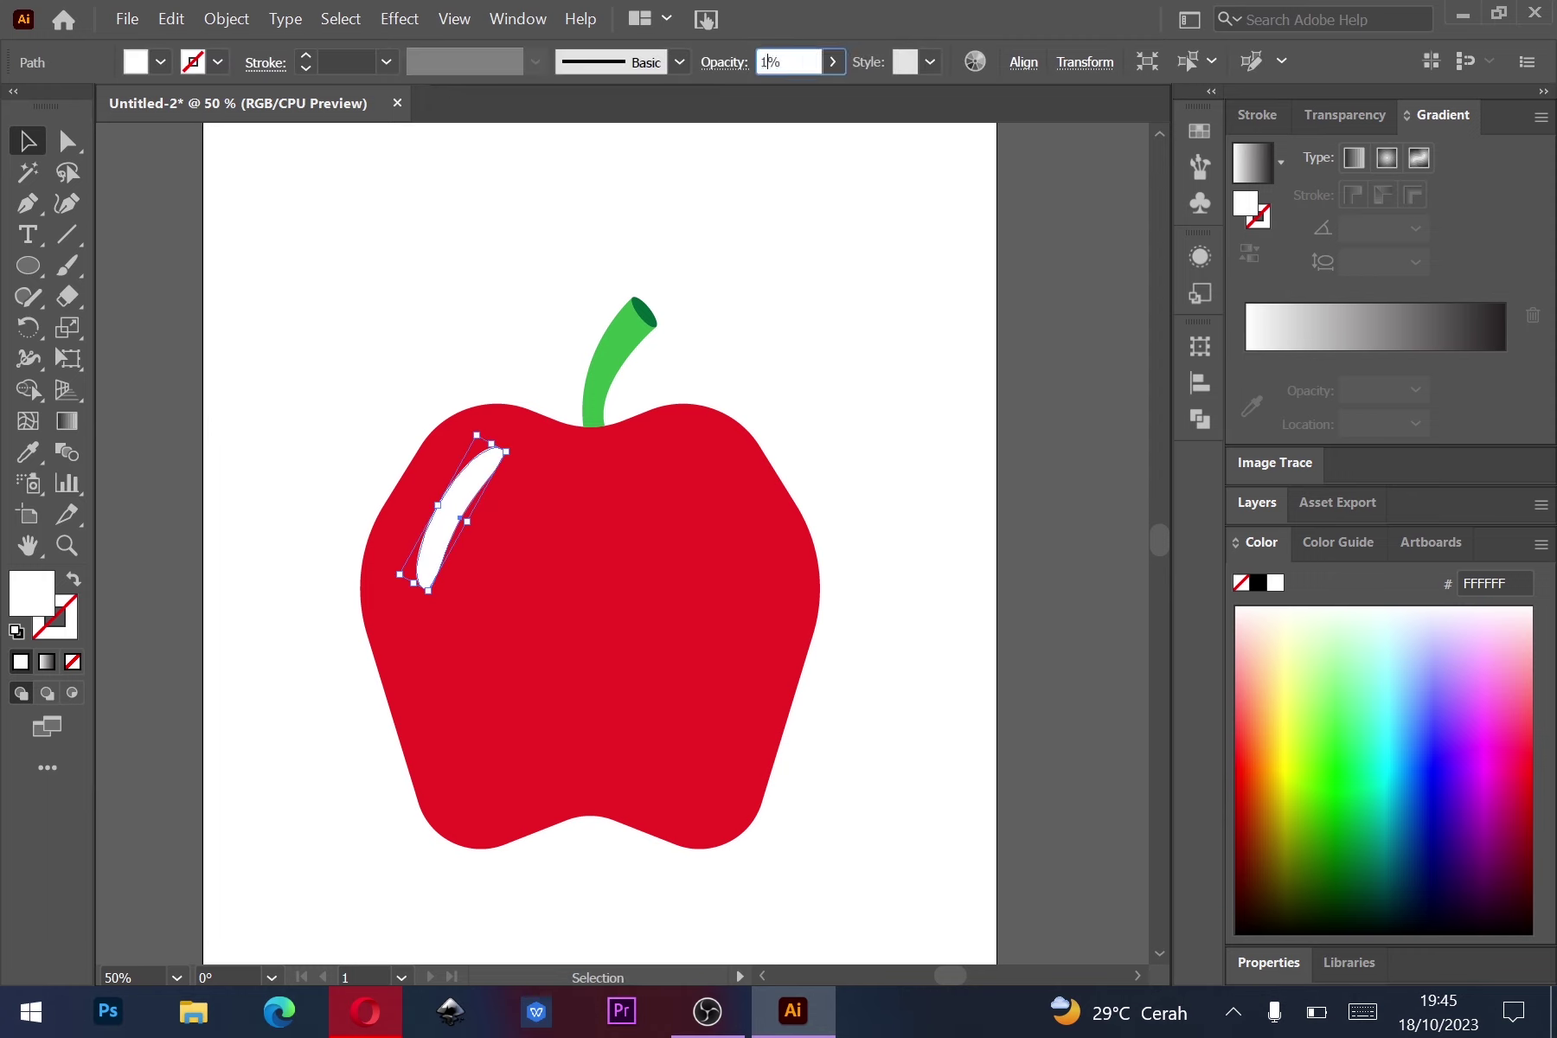
key(Return)
click(452, 239)
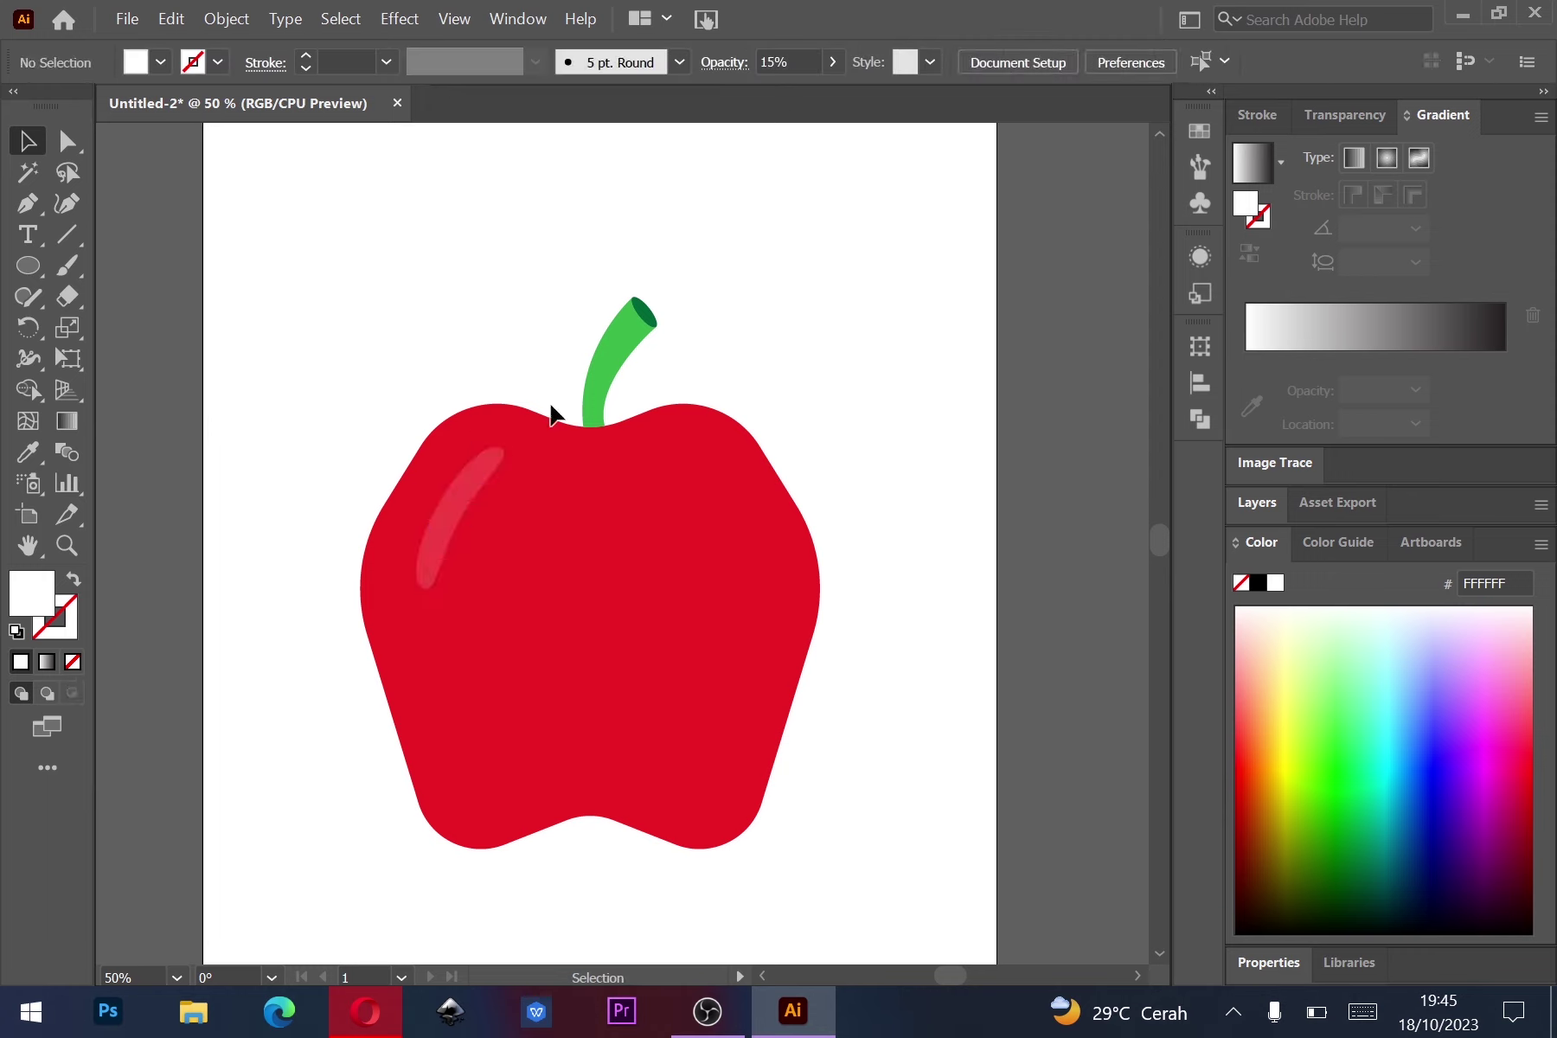
Reselect the highlight sliver, change its opacity to 20%, and check the result.
click(437, 543)
click(763, 61)
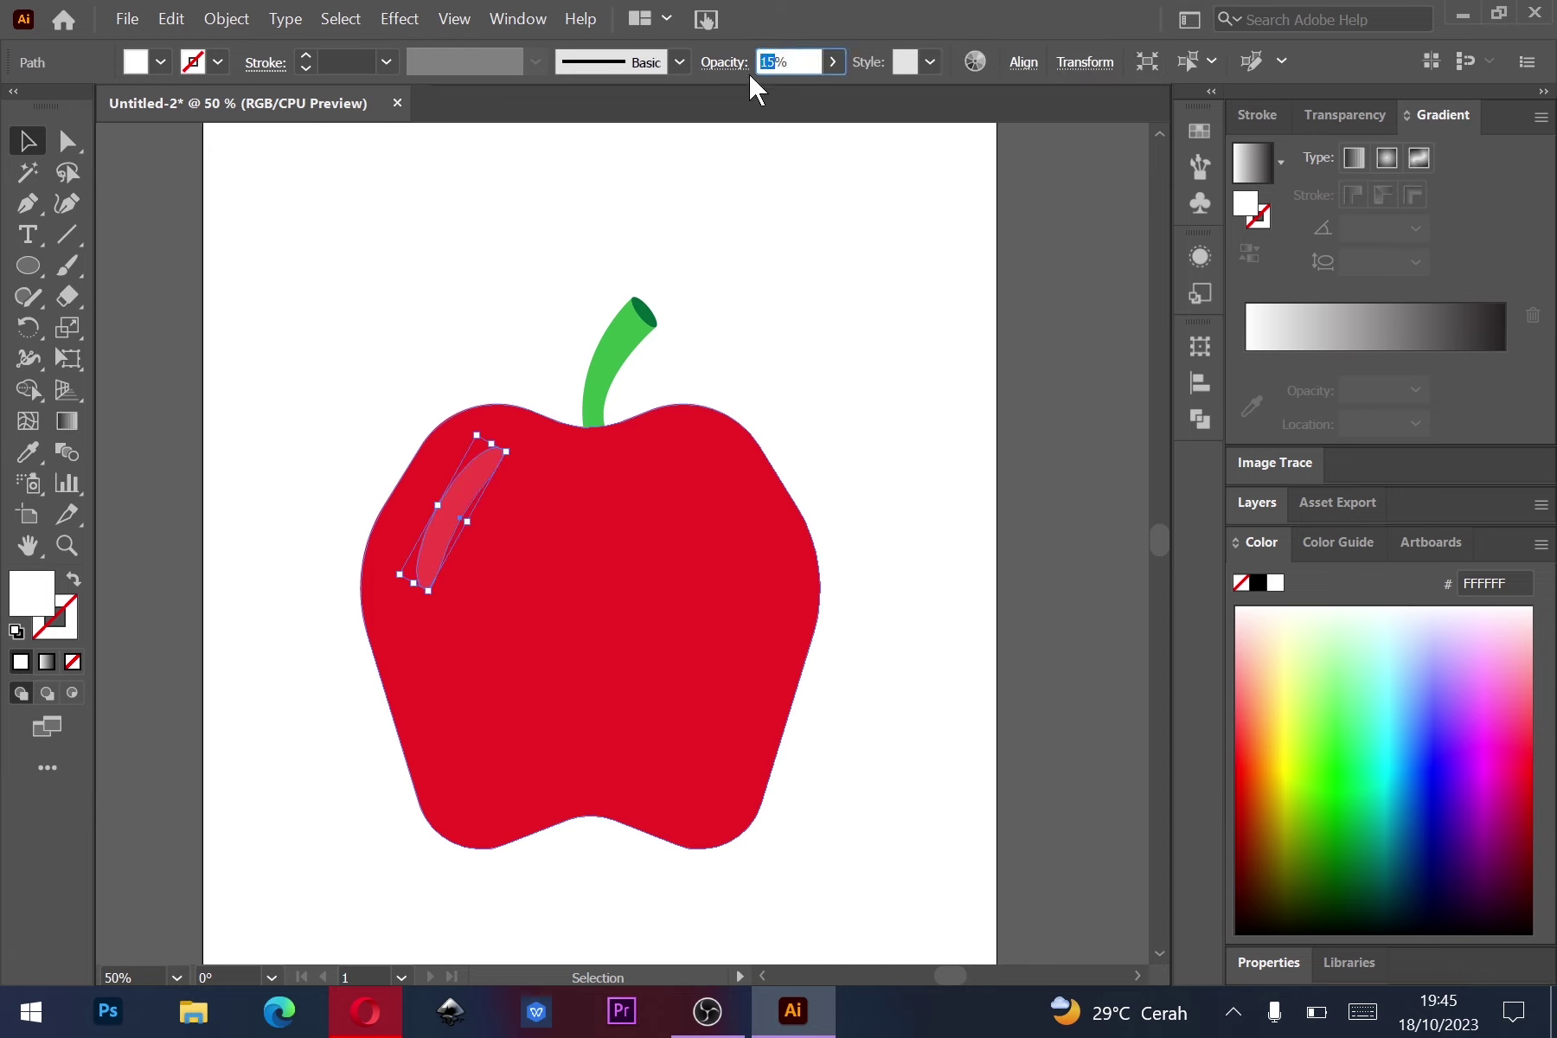
text(20)
key(Return)
click(347, 303)
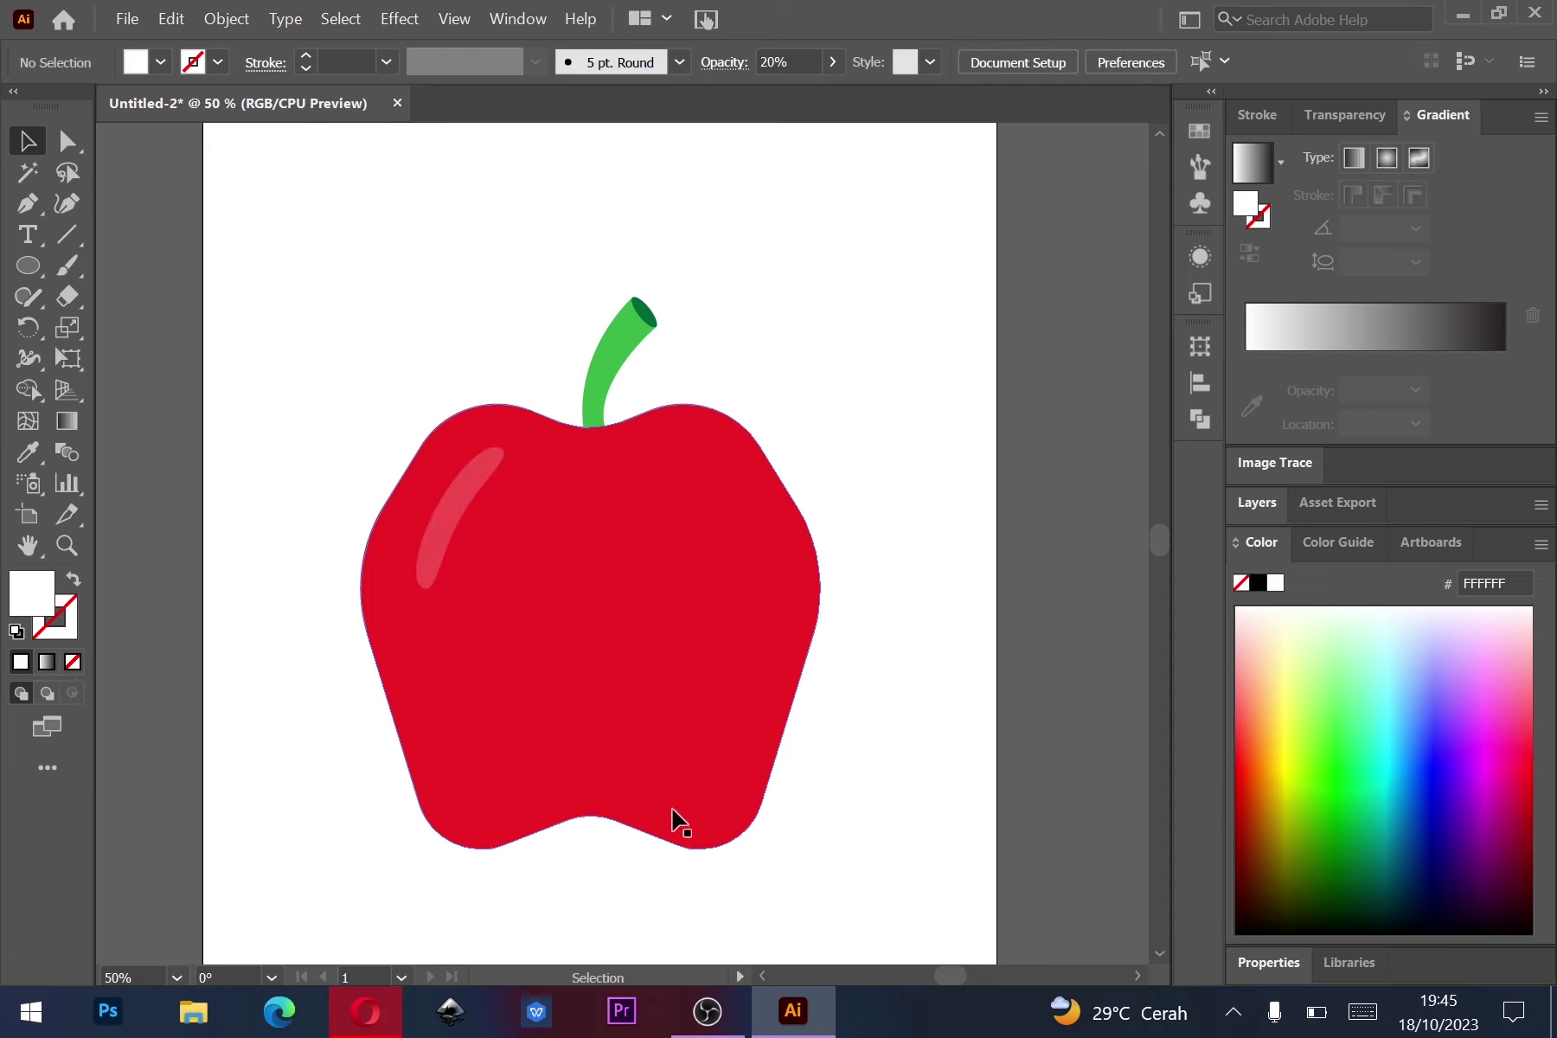